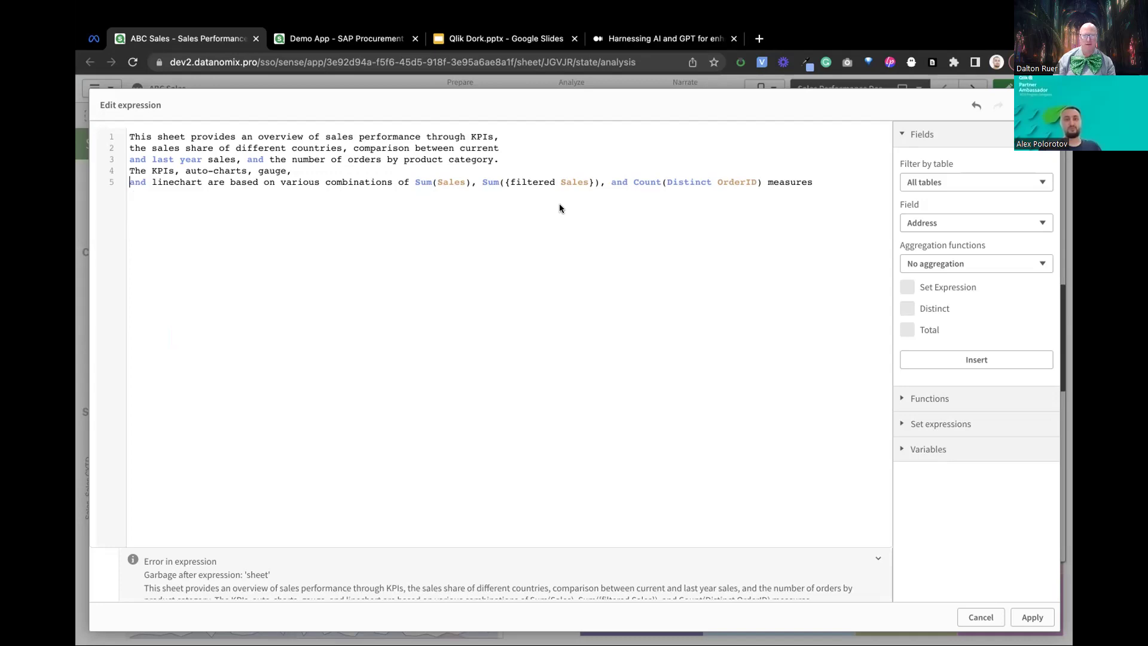
# Apply the sheet description text, then reopen the Sales Performance Dashboard sheet's details for editing and review the description
pyautogui.click(1032, 617)
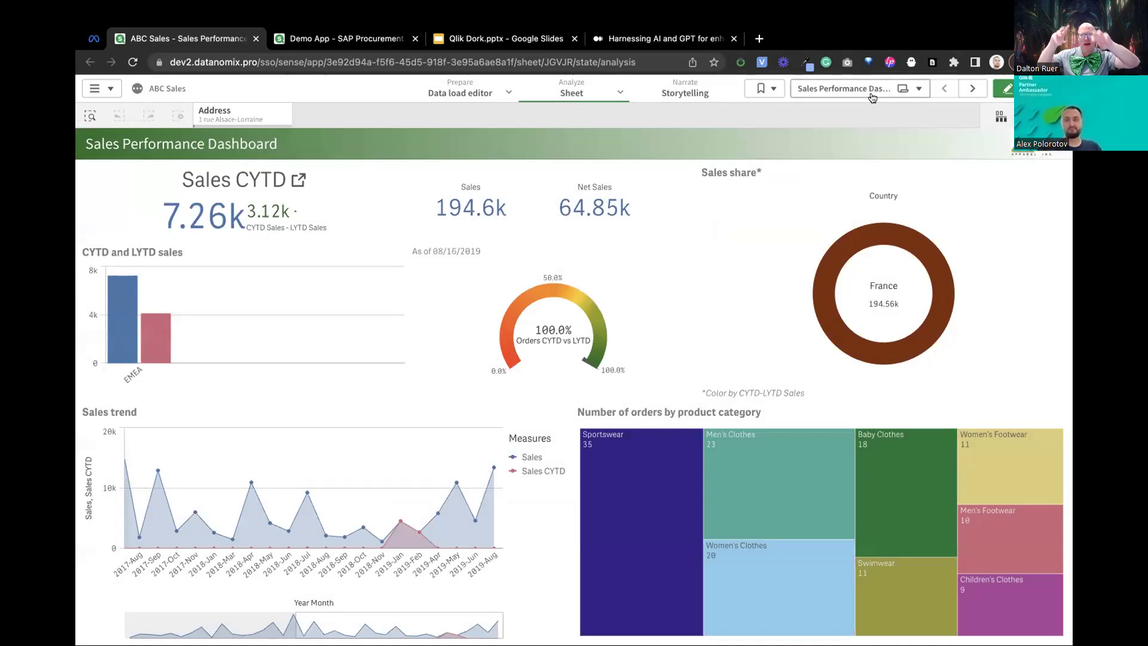
pyautogui.click(872, 96)
pyautogui.click(470, 254)
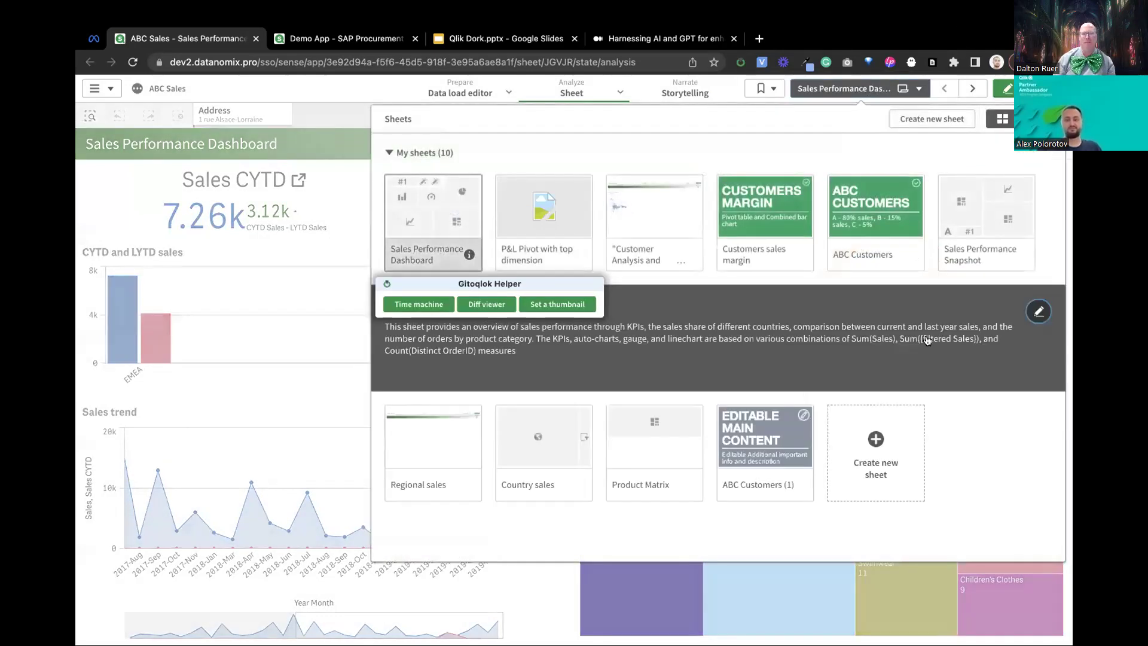
pyautogui.click(1039, 310)
pyautogui.click(744, 367)
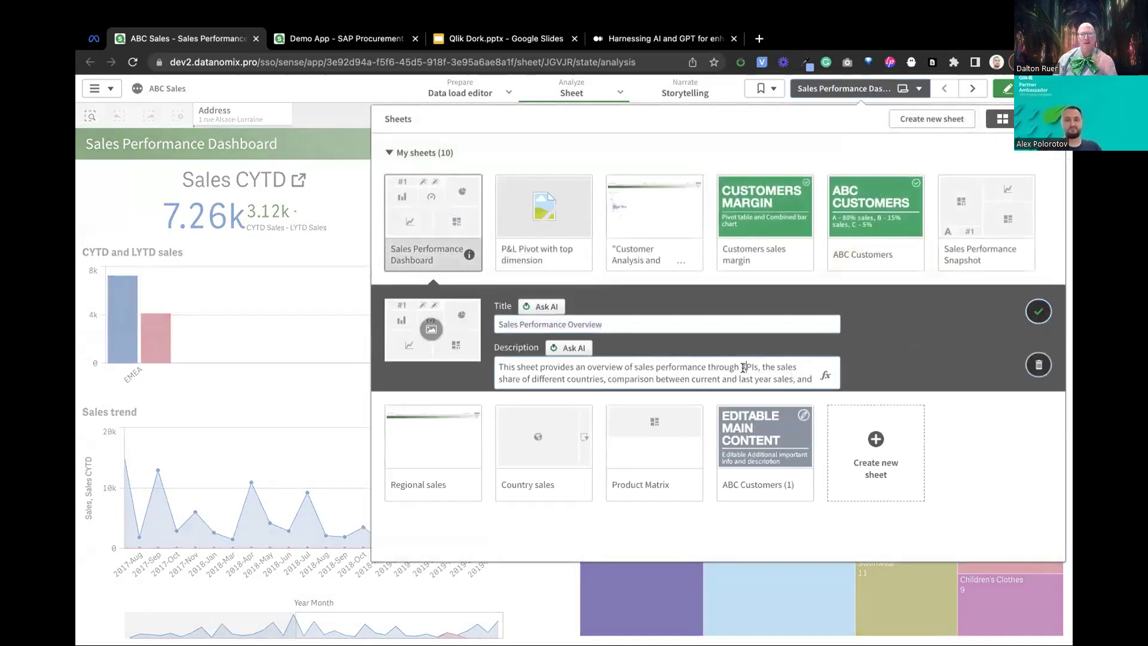
pyautogui.scroll(-2, 744, 367)
pyautogui.scroll(2, 744, 367)
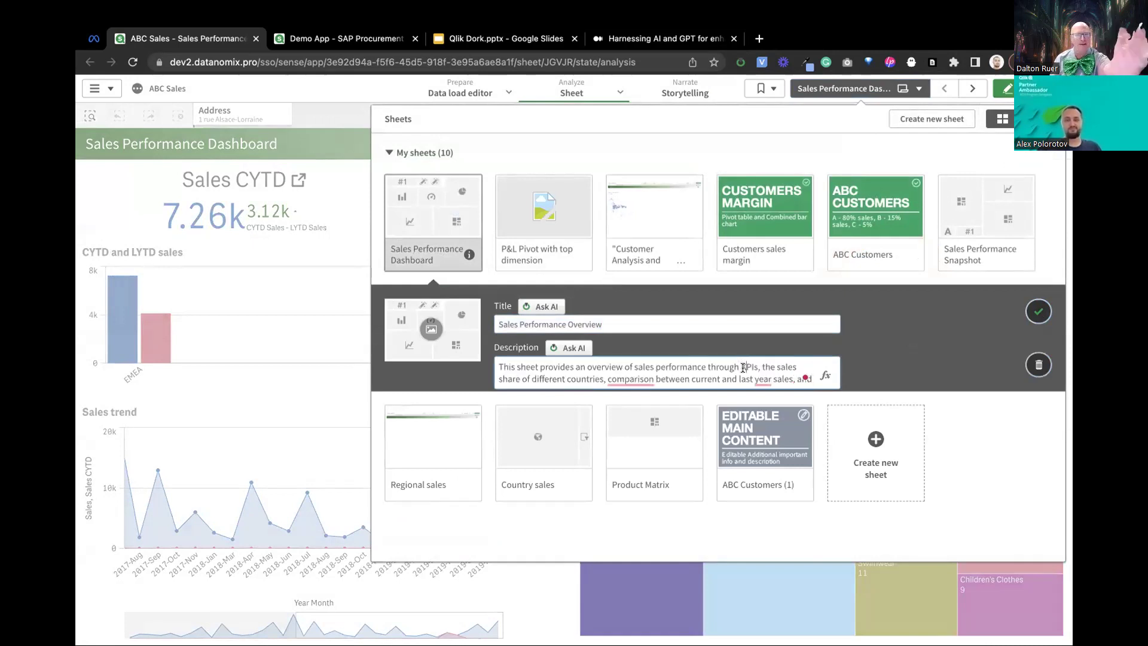
pyautogui.scroll(-2, 743, 367)
pyautogui.scroll(2, 744, 367)
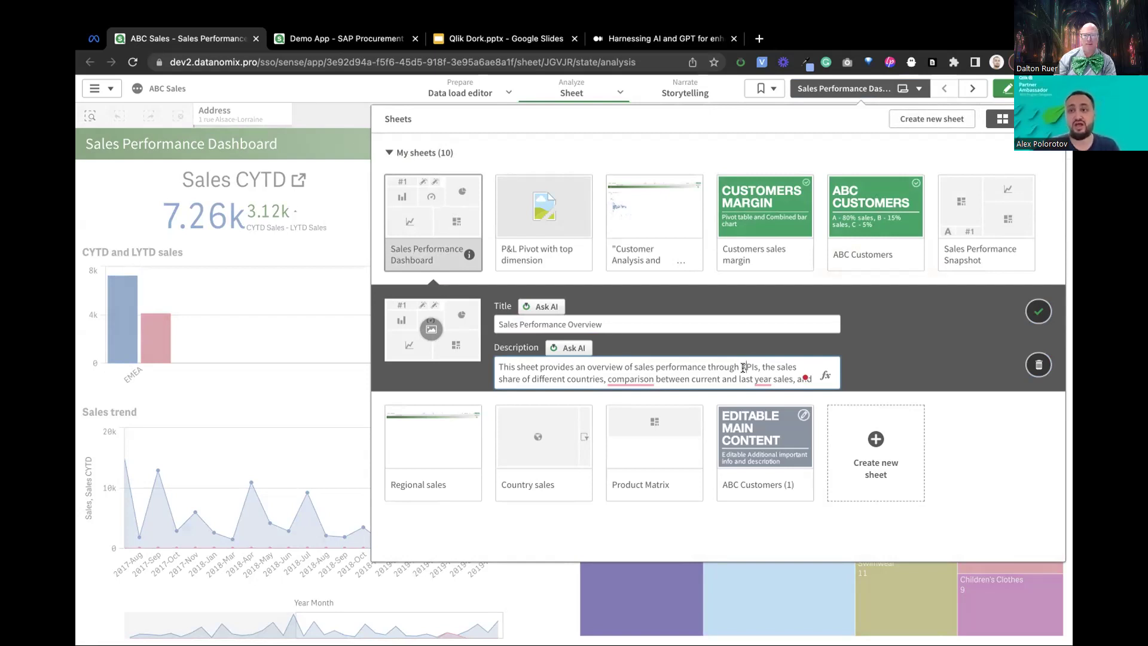
# Open the Gitoqlok extension's options and bring up its Third-party Integrations settings
pyautogui.rightClick(740, 62)
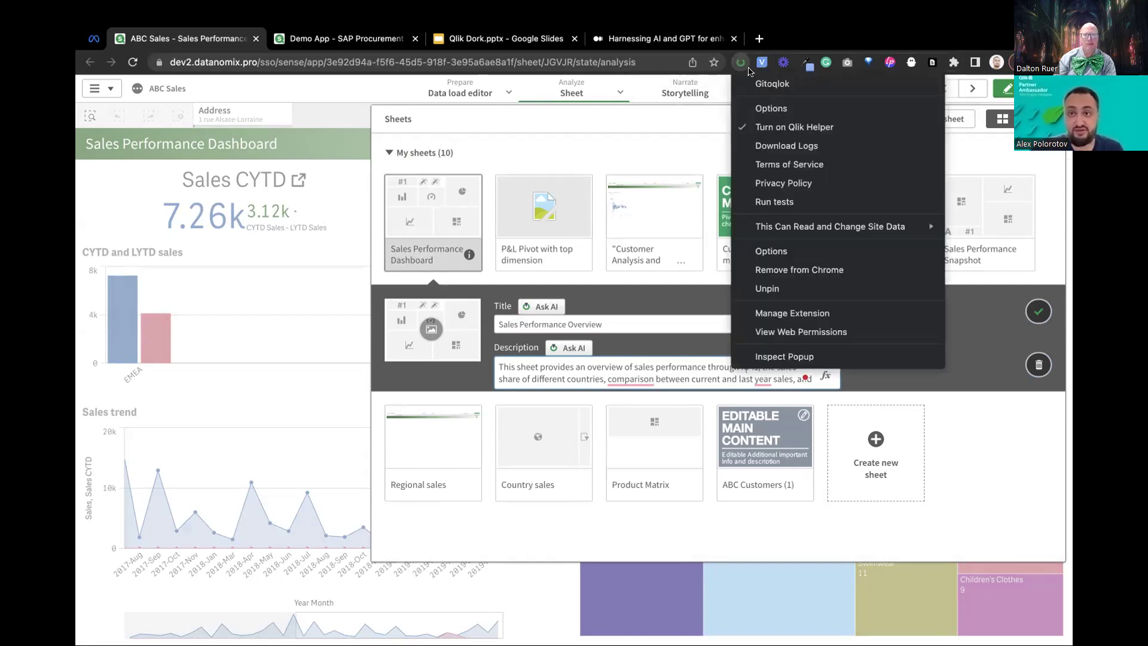
pyautogui.click(764, 108)
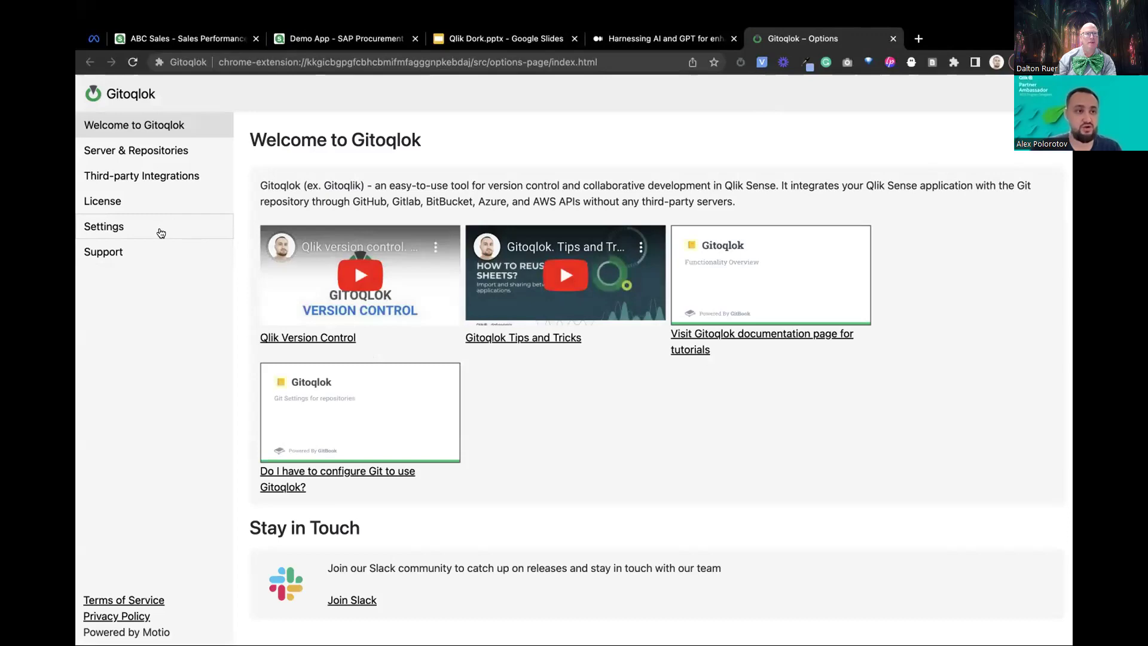
pyautogui.click(158, 230)
pyautogui.scroll(-6, 515, 610)
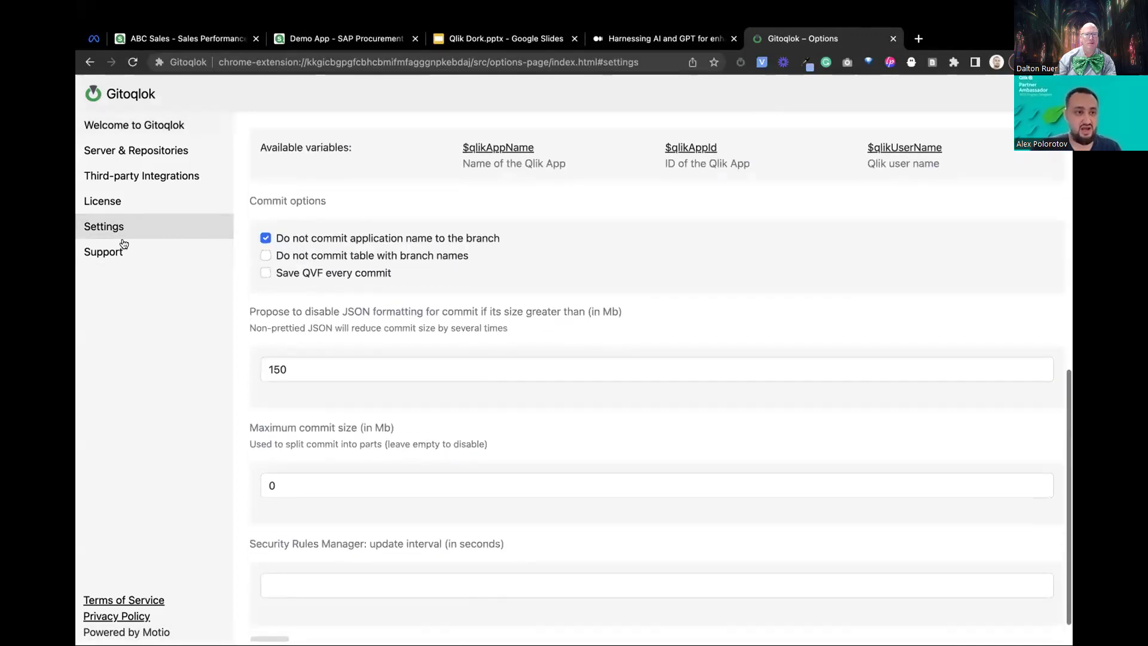
pyautogui.click(177, 173)
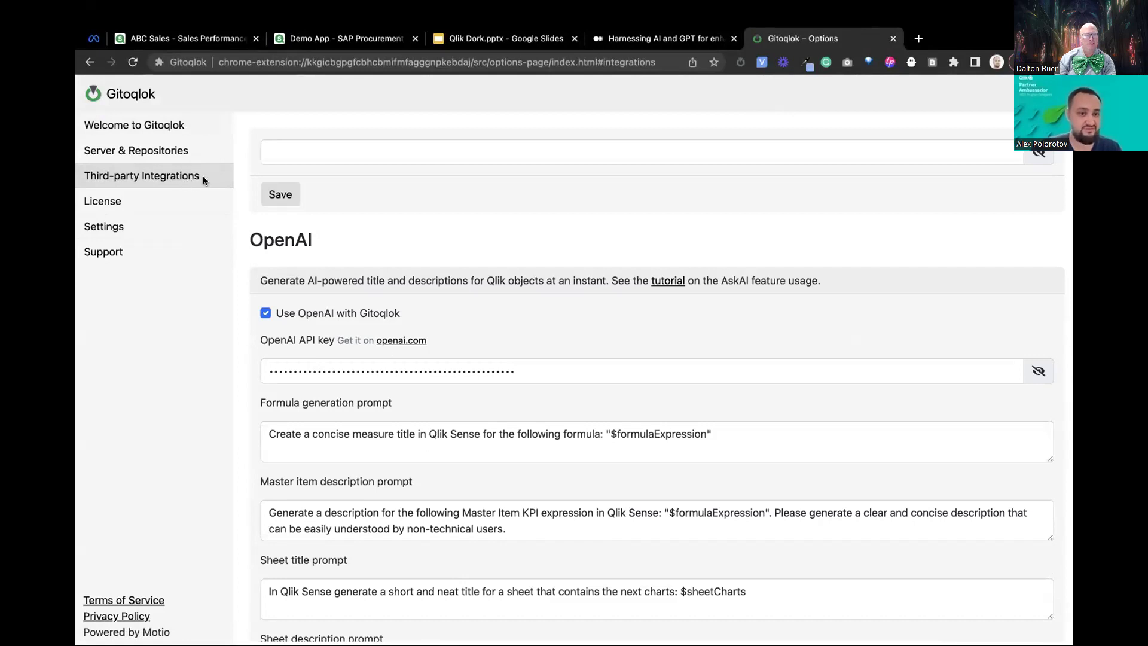
# Examine the OpenAI prompt templates for formula titles, master item descriptions, sheet titles and sheet descriptions
pyautogui.scroll(-3, 386, 349)
pyautogui.scroll(-1, 386, 350)
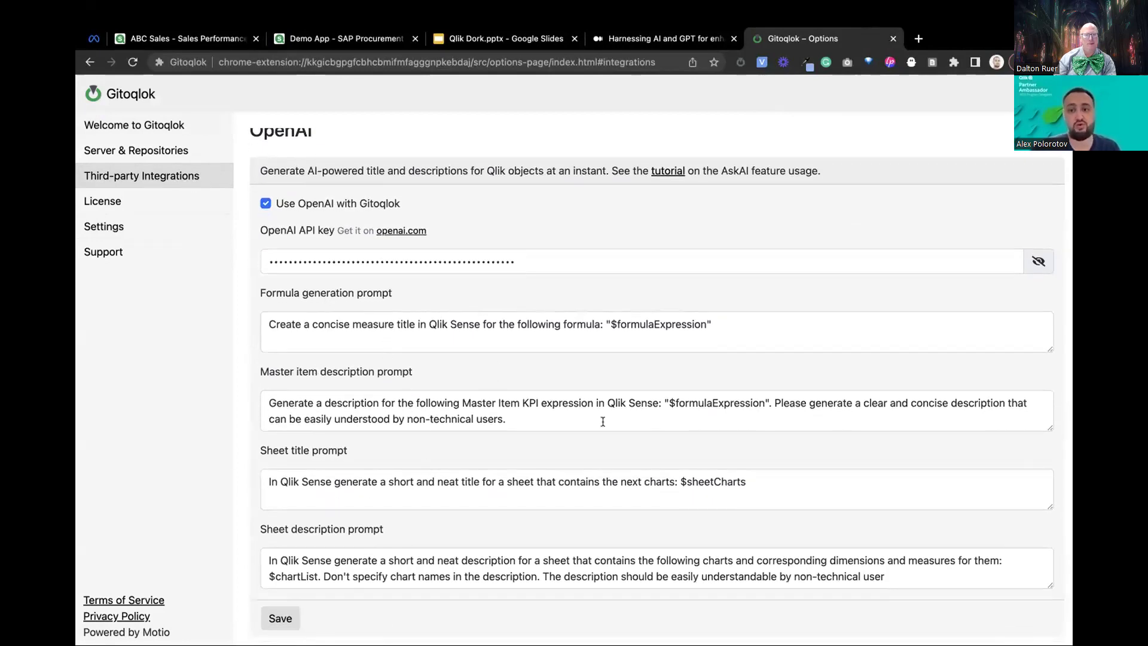
pyautogui.moveTo(614, 422); pyautogui.dragTo(593, 380)
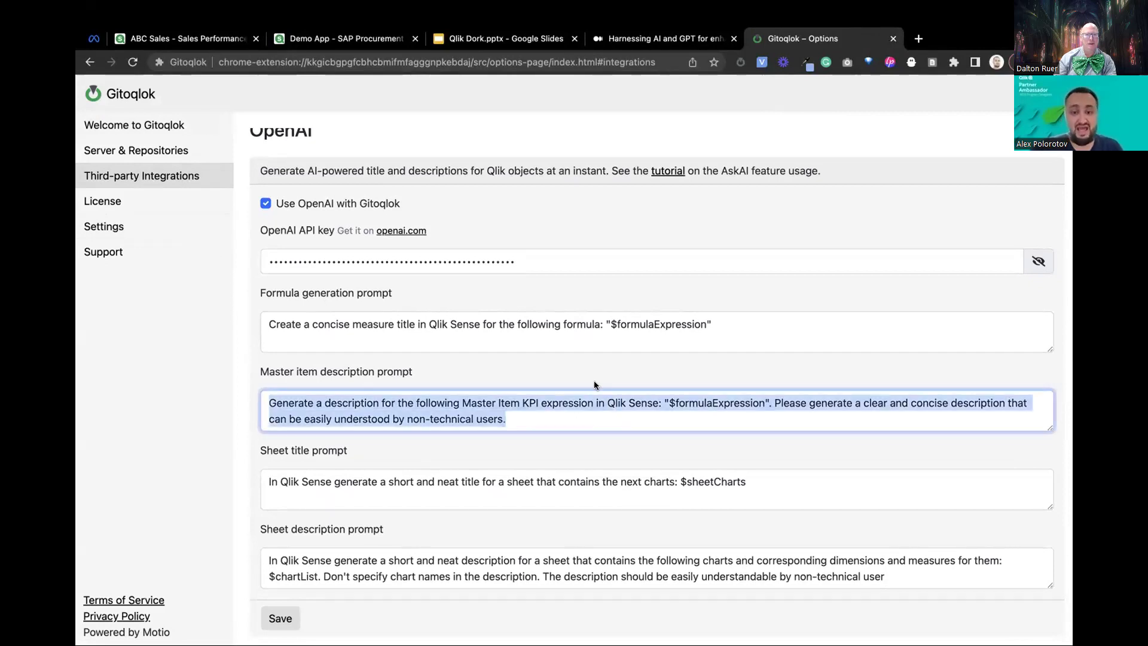
pyautogui.click(589, 413)
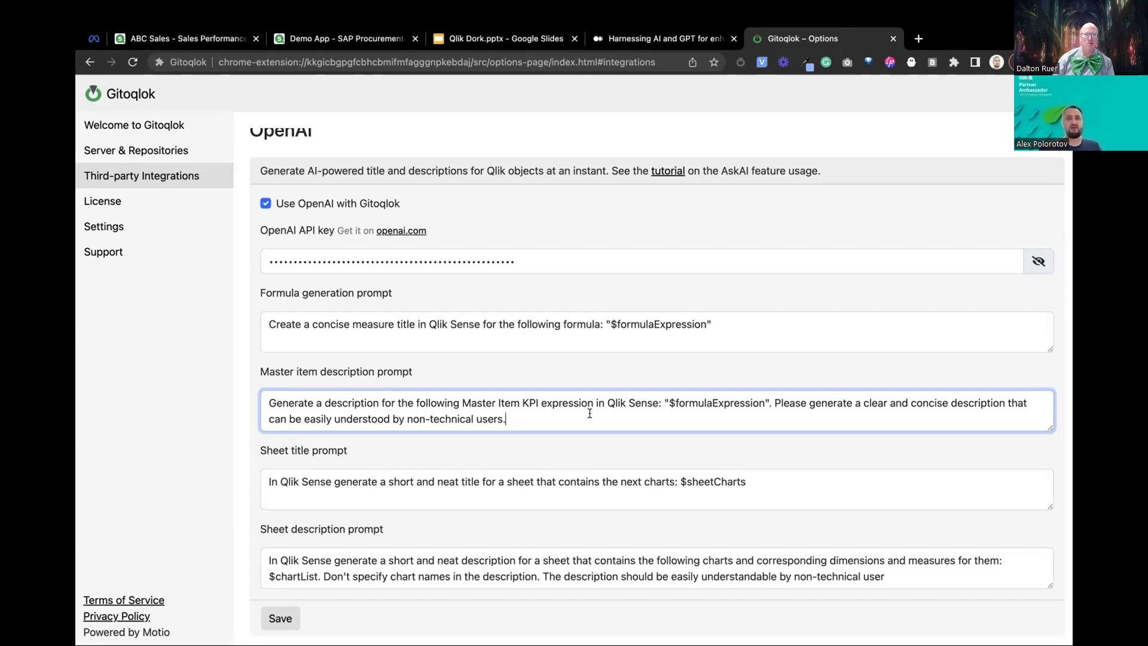
pyautogui.click(782, 486)
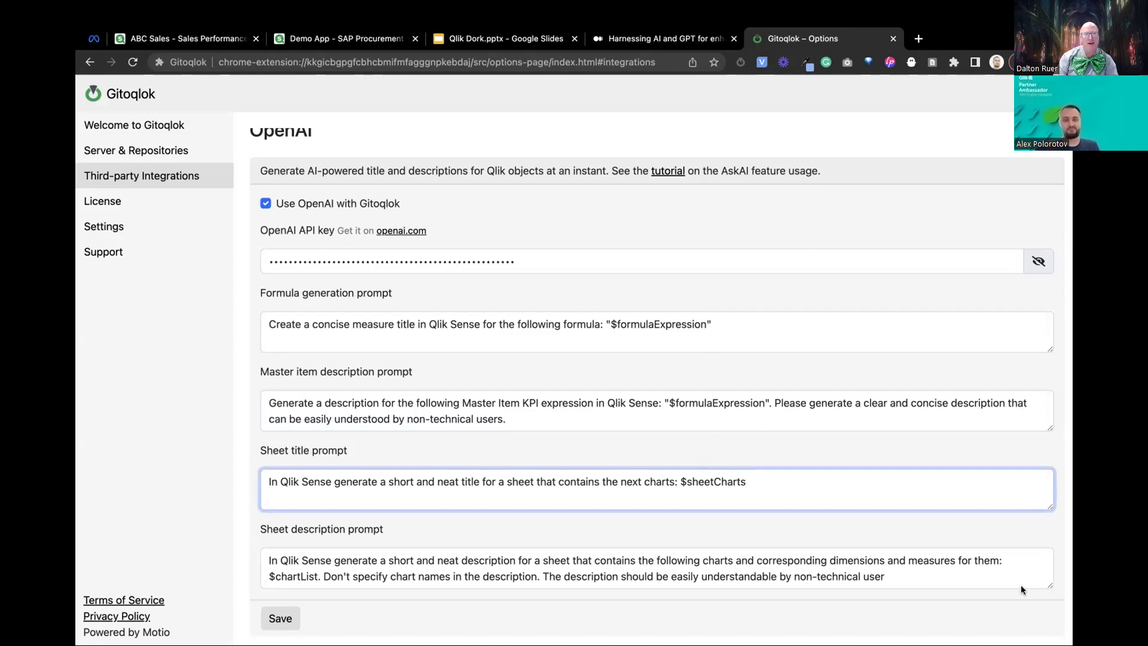
pyautogui.moveTo(1047, 581); pyautogui.dragTo(1047, 601)
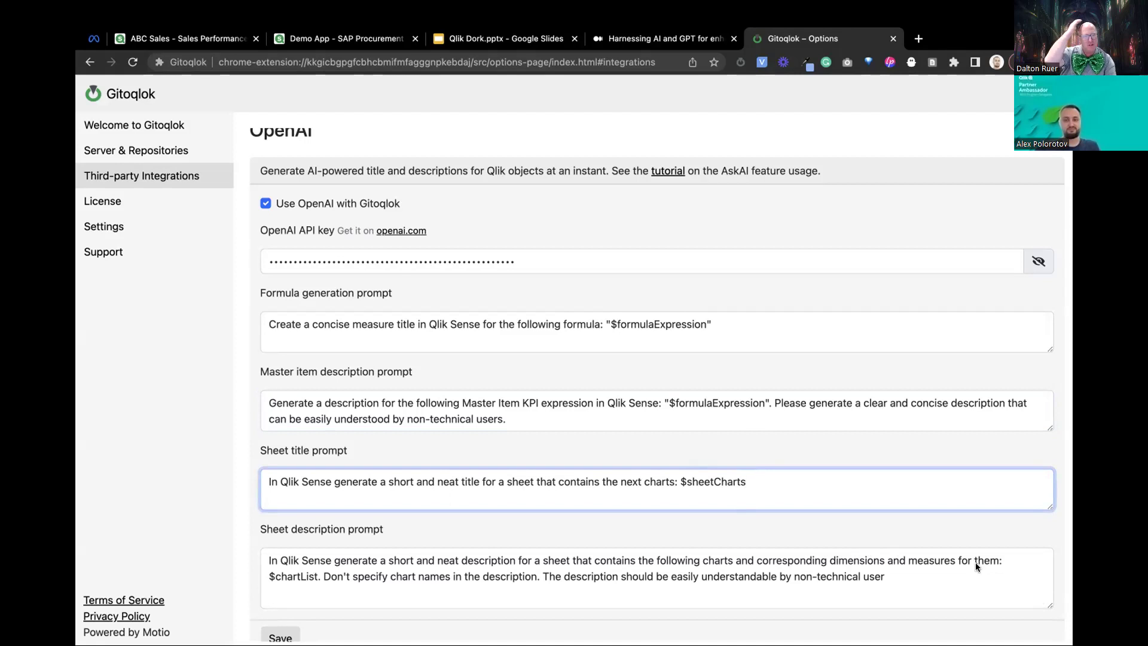
pyautogui.scroll(1, 658, 372)
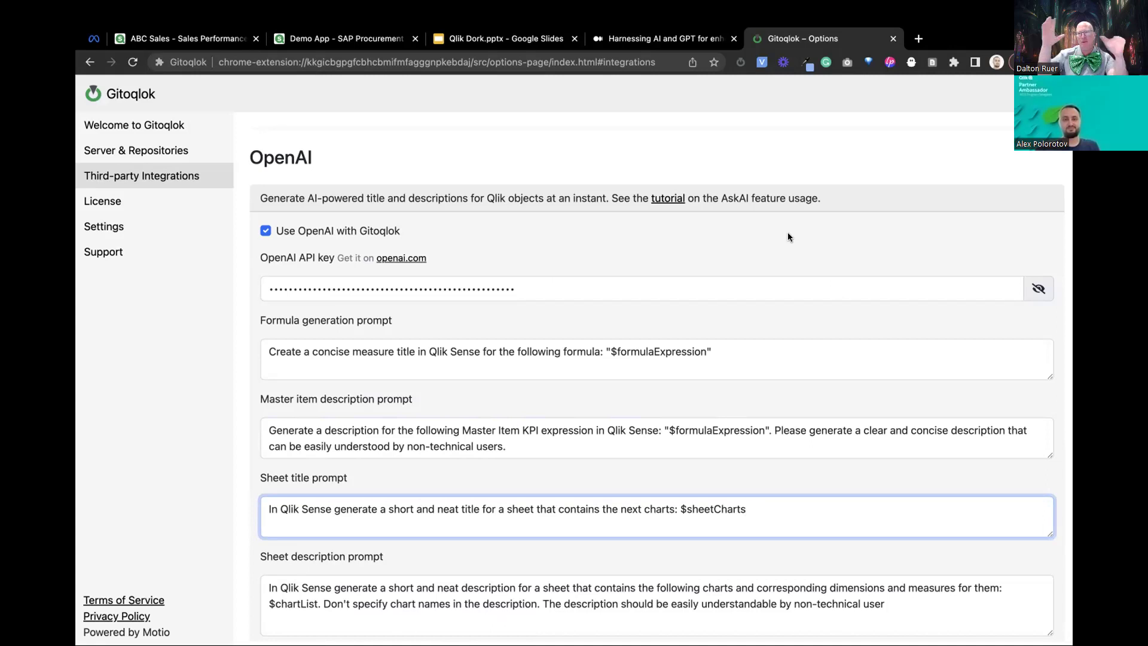
pyautogui.scroll(-1, 787, 233)
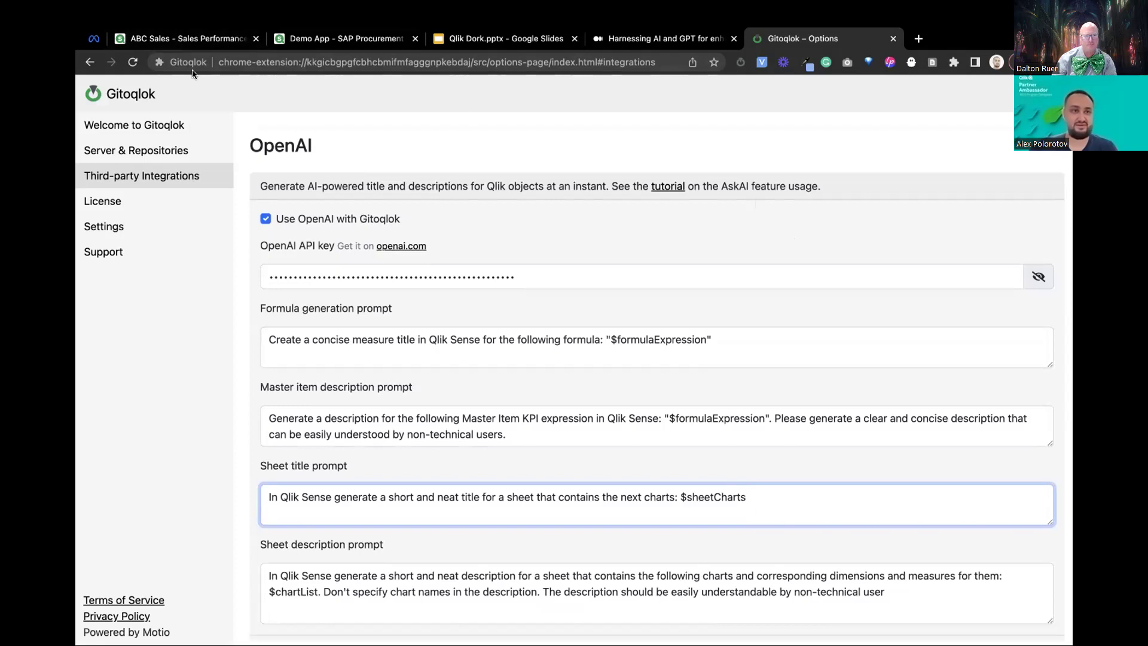
# Back in the ABC Sales app, save the sheet's title as Sales Performance Overview with its generated description, and open the sheet
pyautogui.click(207, 39)
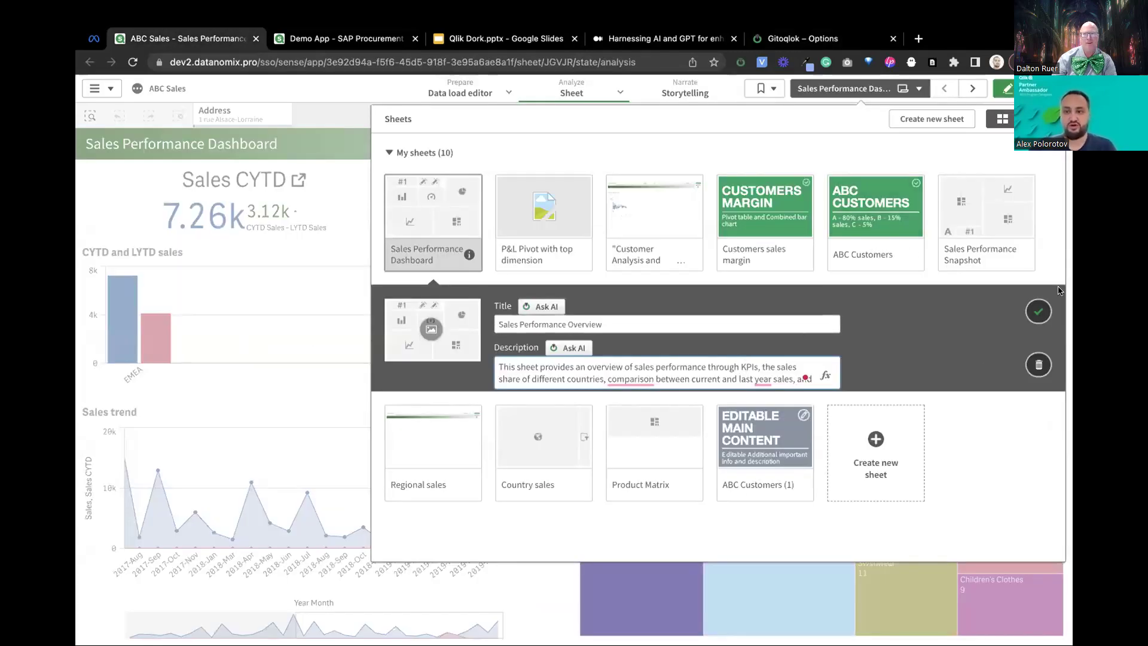
pyautogui.click(1033, 317)
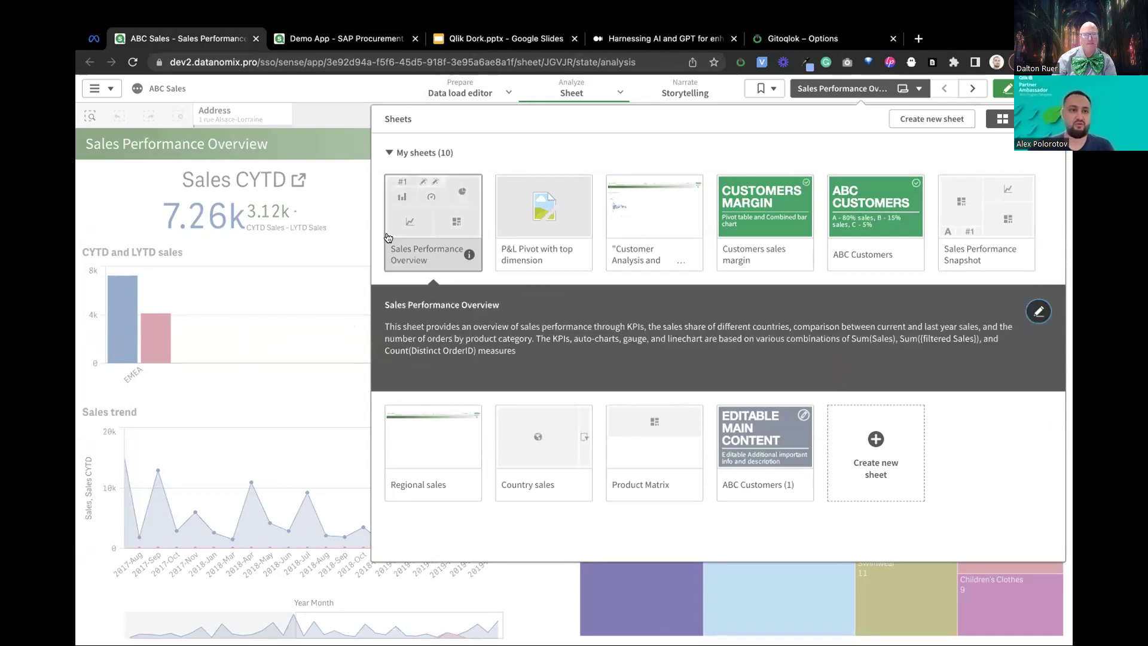
pyautogui.click(410, 196)
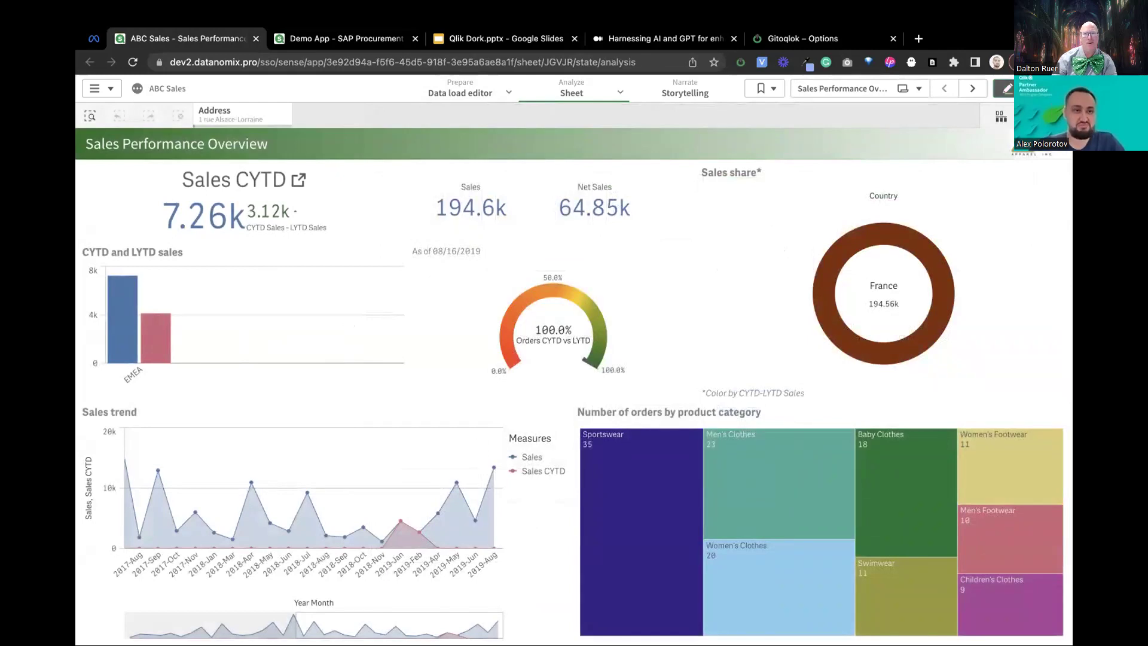
# Put the sheet into edit mode and copy the expression of the Cost of Goods Sold master measure without changing the measure
pyautogui.click(1004, 88)
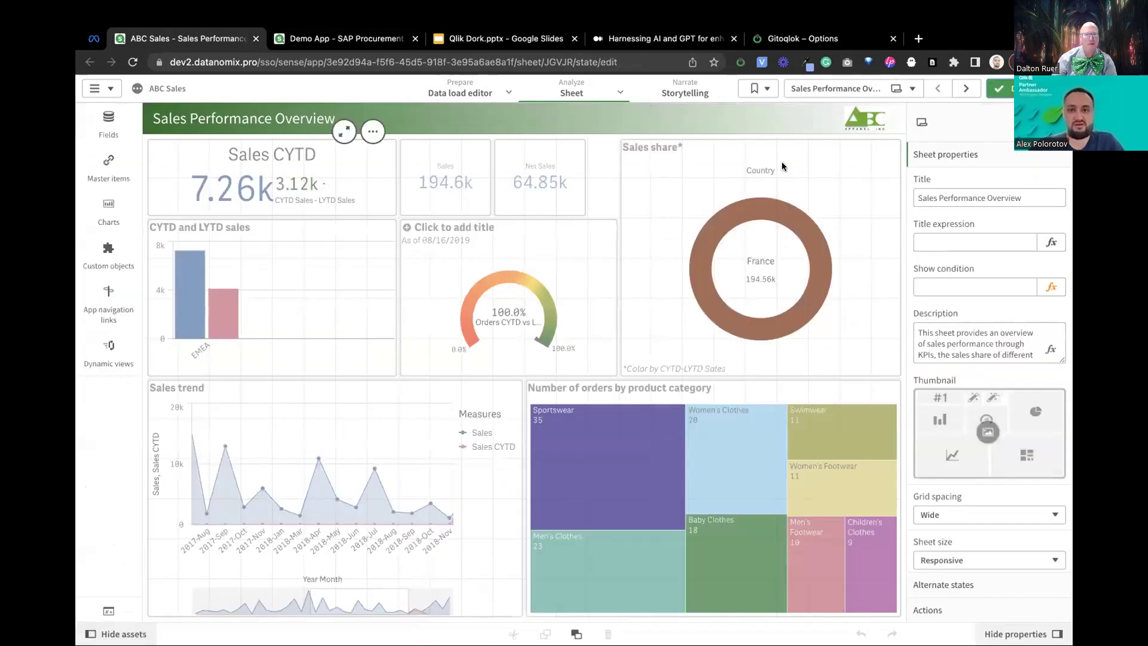
pyautogui.click(77, 160)
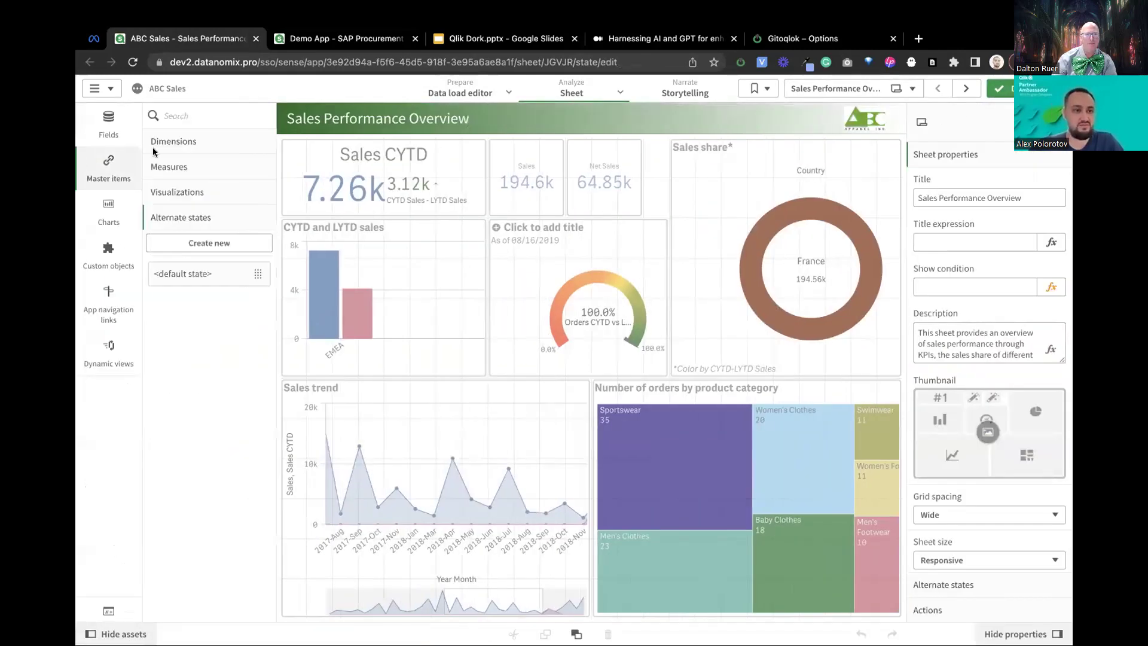
pyautogui.click(198, 170)
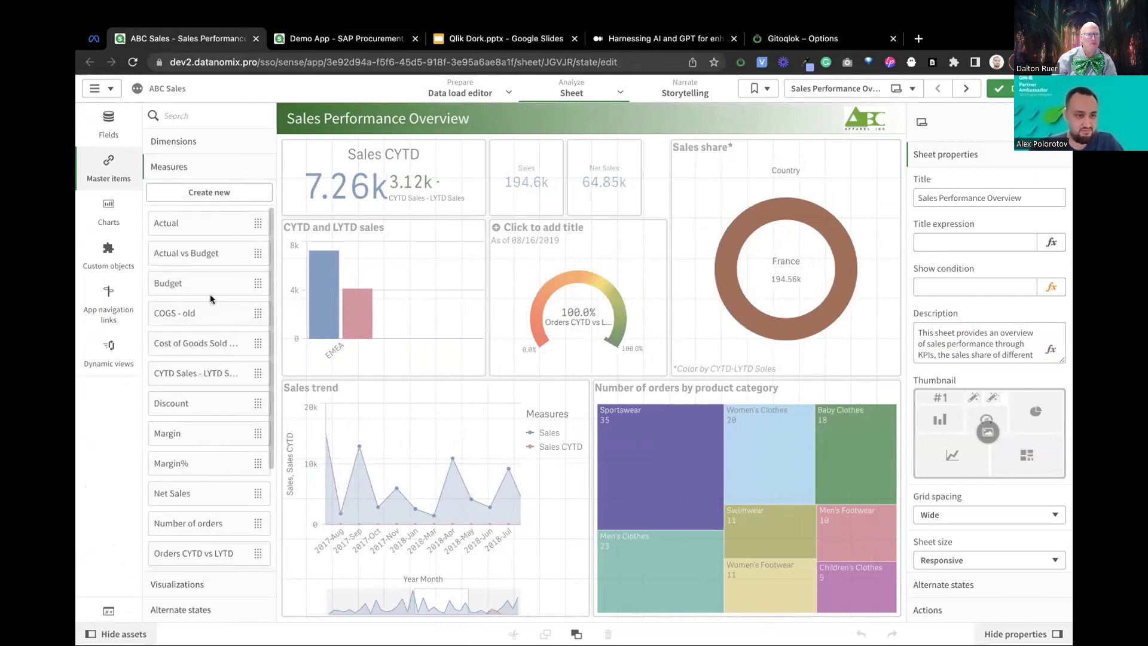
pyautogui.rightClick(214, 344)
pyautogui.click(274, 328)
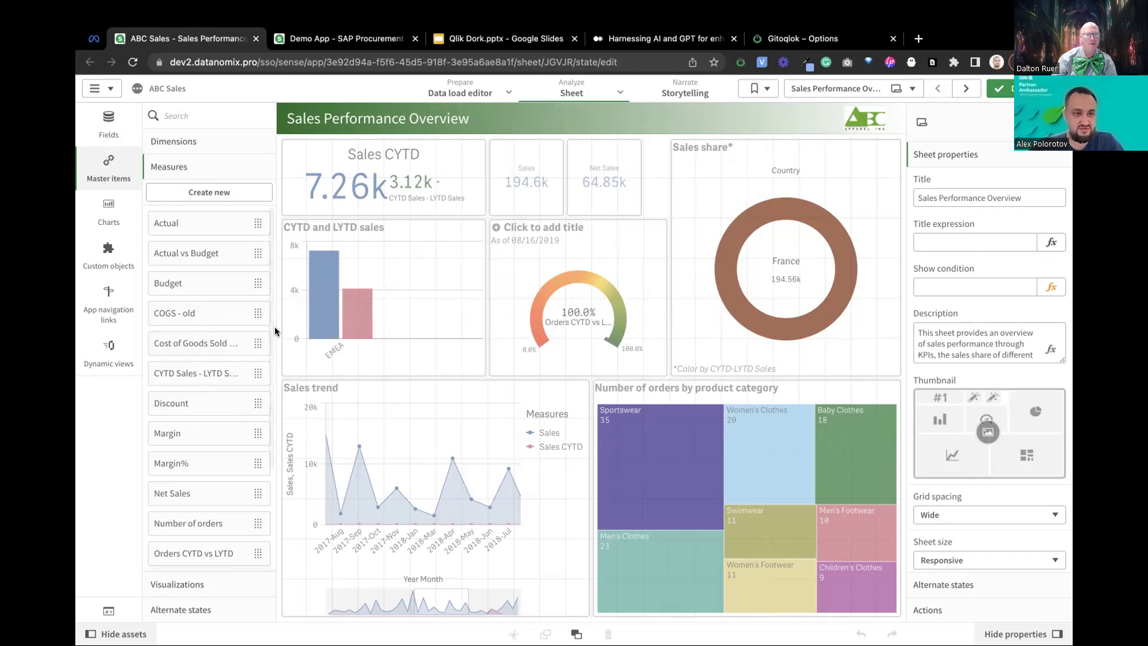
pyautogui.click(724, 200)
pyautogui.hotkey('ctrl', 'a')
pyautogui.hotkey('ctrl', 'c')
pyautogui.click(698, 574)
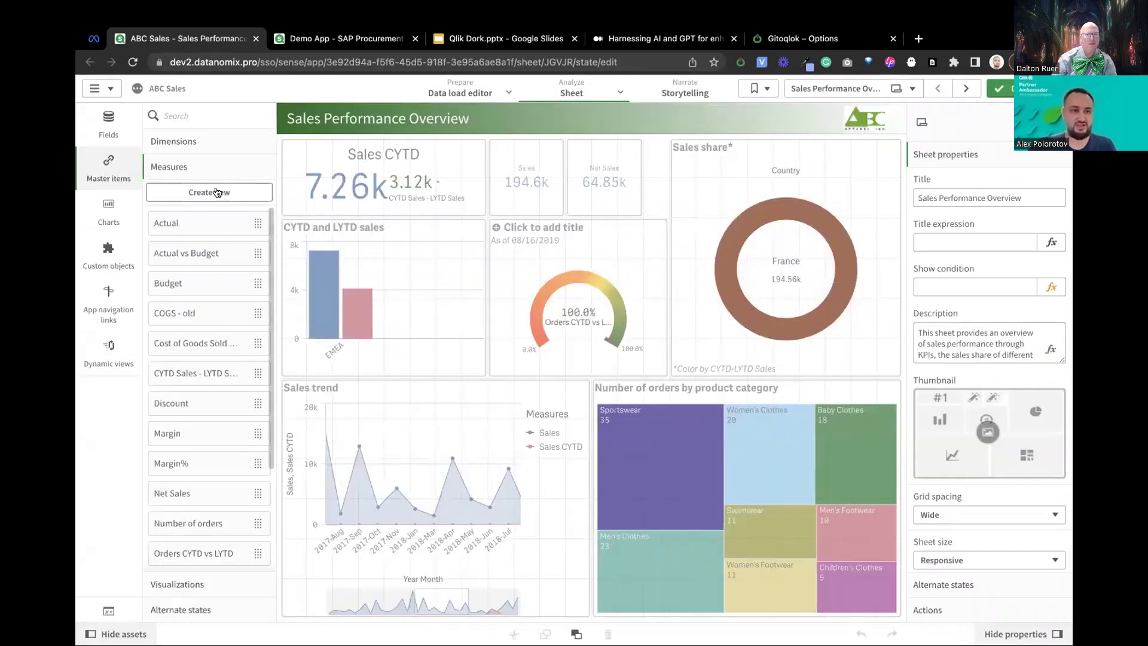
# Start a new master measure with the copied expression Sum(UnitCost * Quantity)
pyautogui.click(217, 192)
pyautogui.click(741, 208)
pyautogui.hotkey('ctrl', 'v')
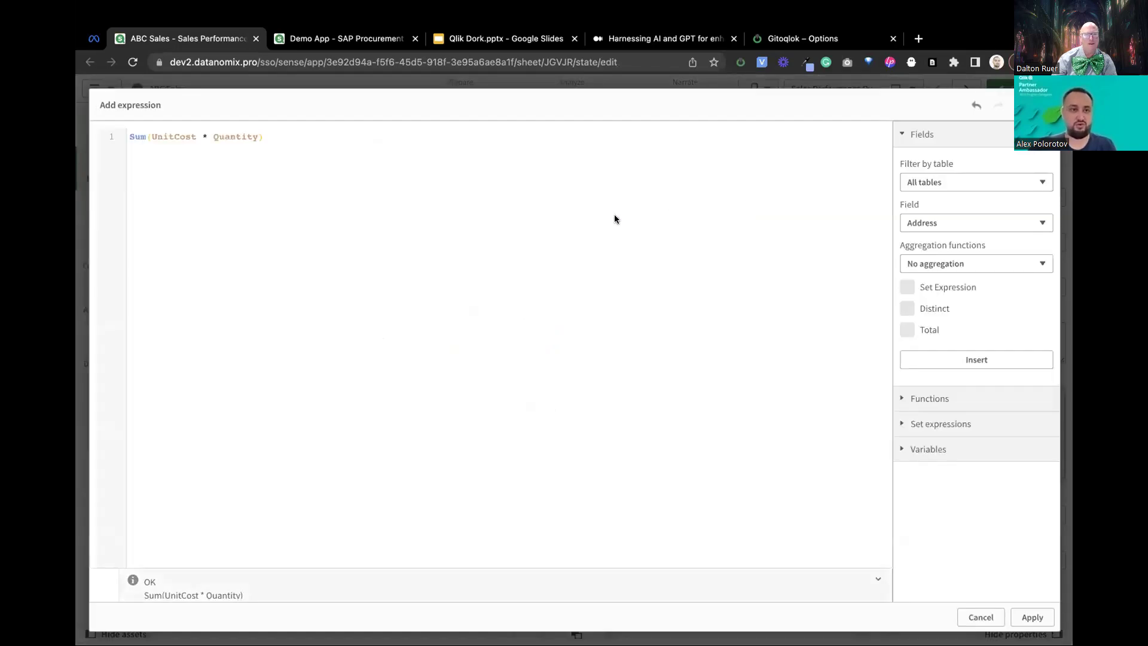
pyautogui.click(1028, 616)
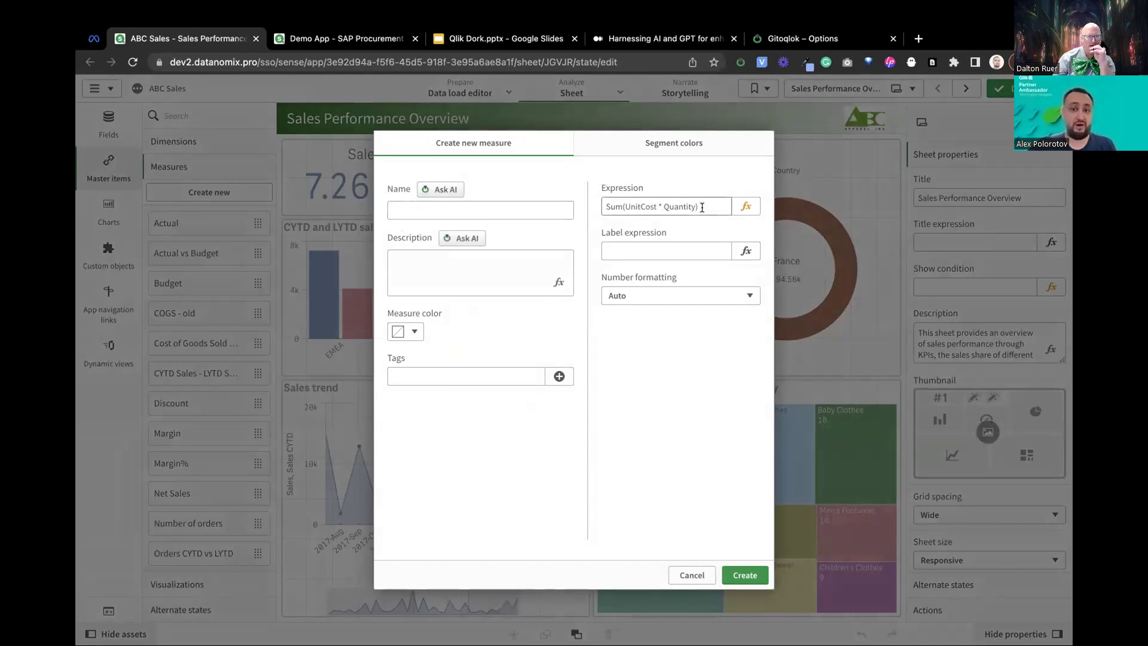
pyautogui.moveTo(701, 207); pyautogui.dragTo(599, 200)
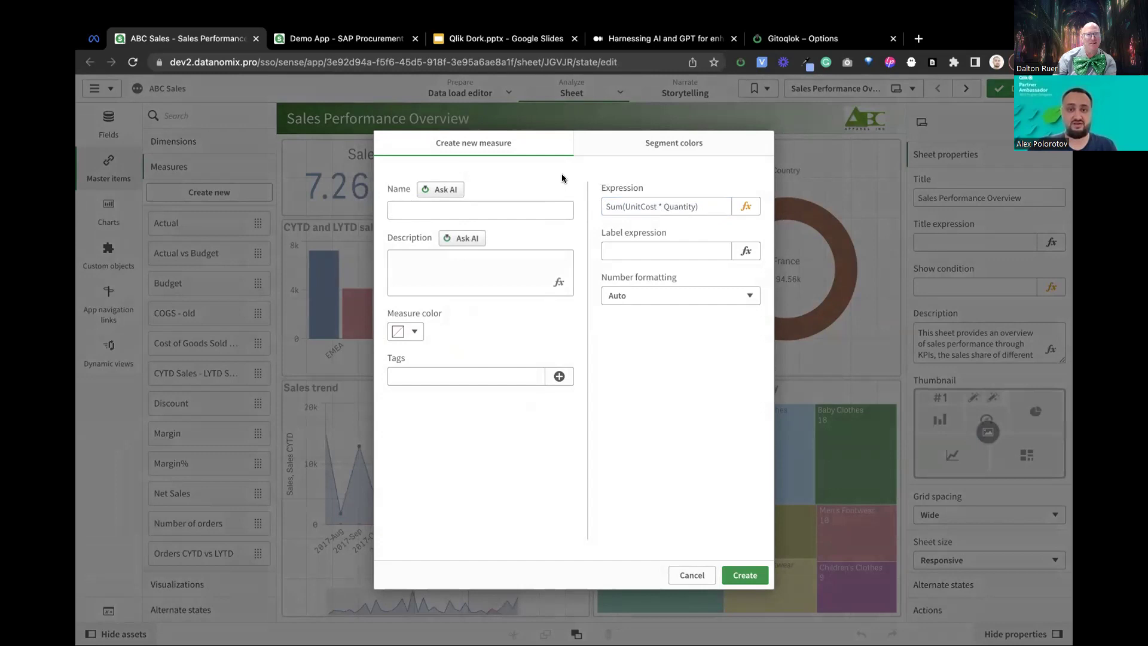
# Generate the new measure's name with AI, regenerating it until it reads Total Cost of Units
pyautogui.click(471, 187)
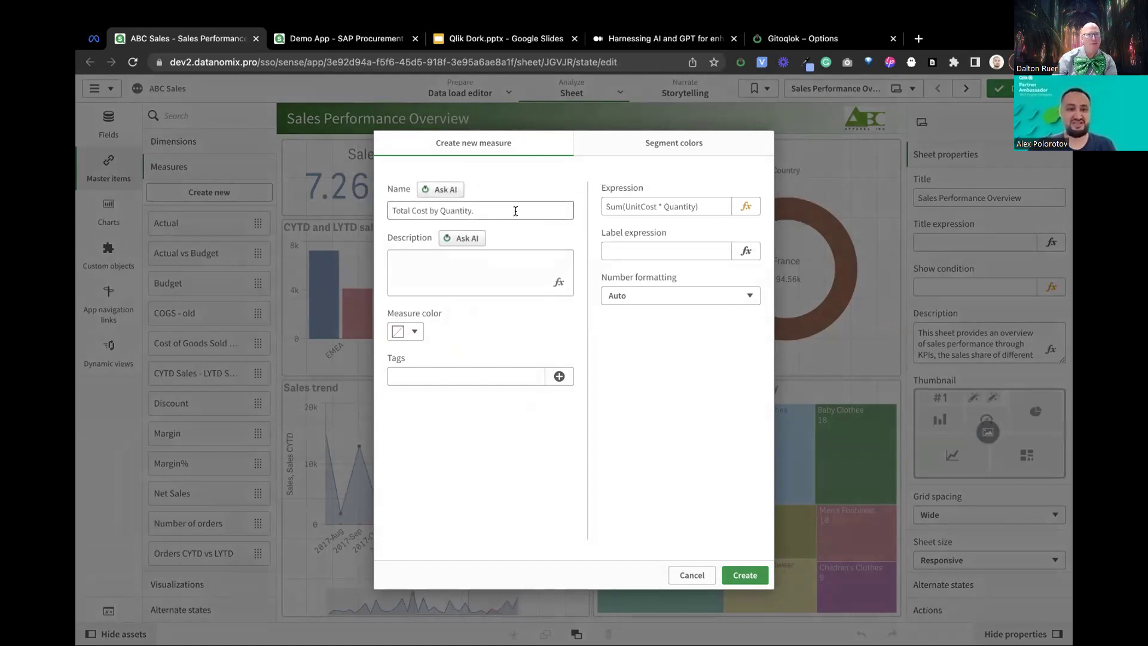
pyautogui.click(456, 191)
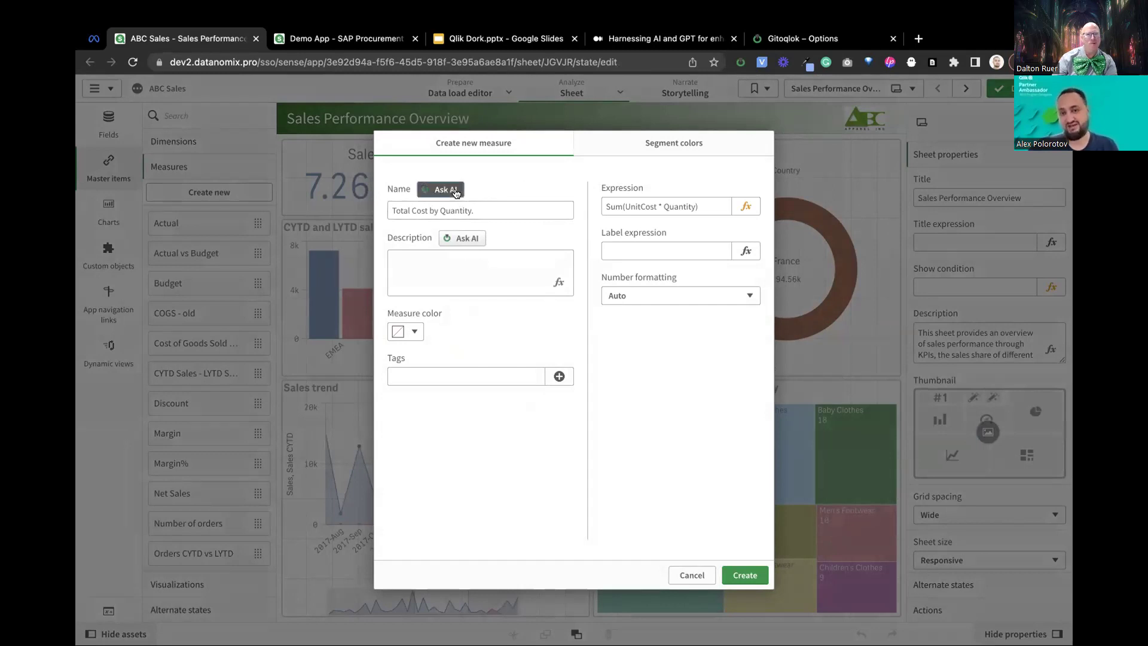
pyautogui.click(447, 189)
pyautogui.click(449, 190)
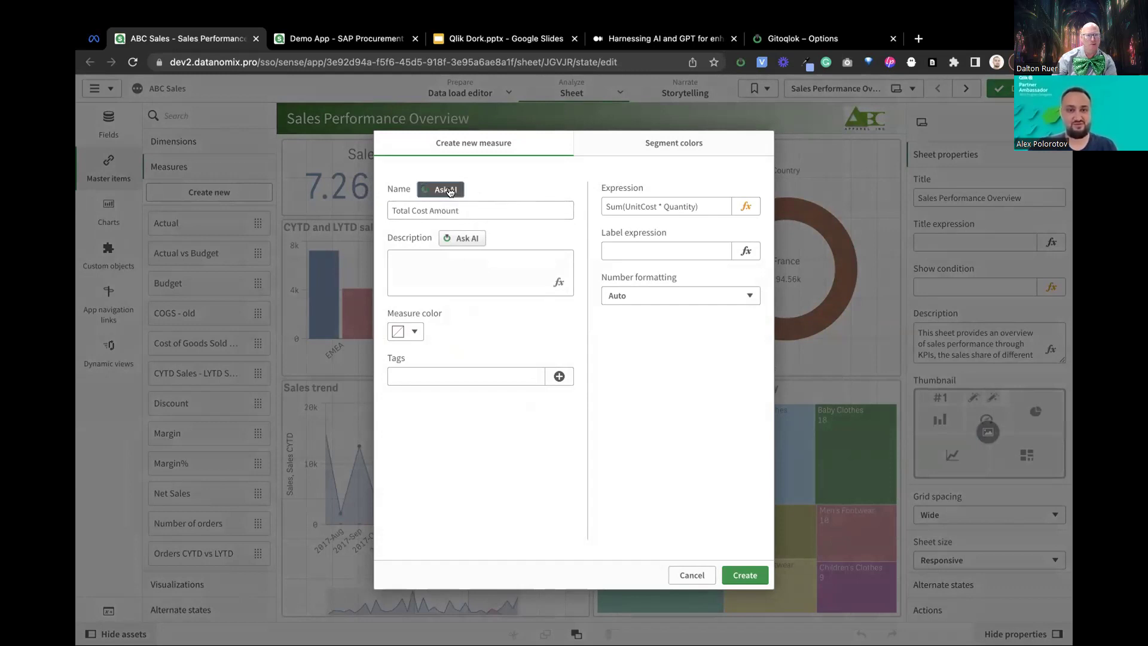
pyautogui.click(449, 190)
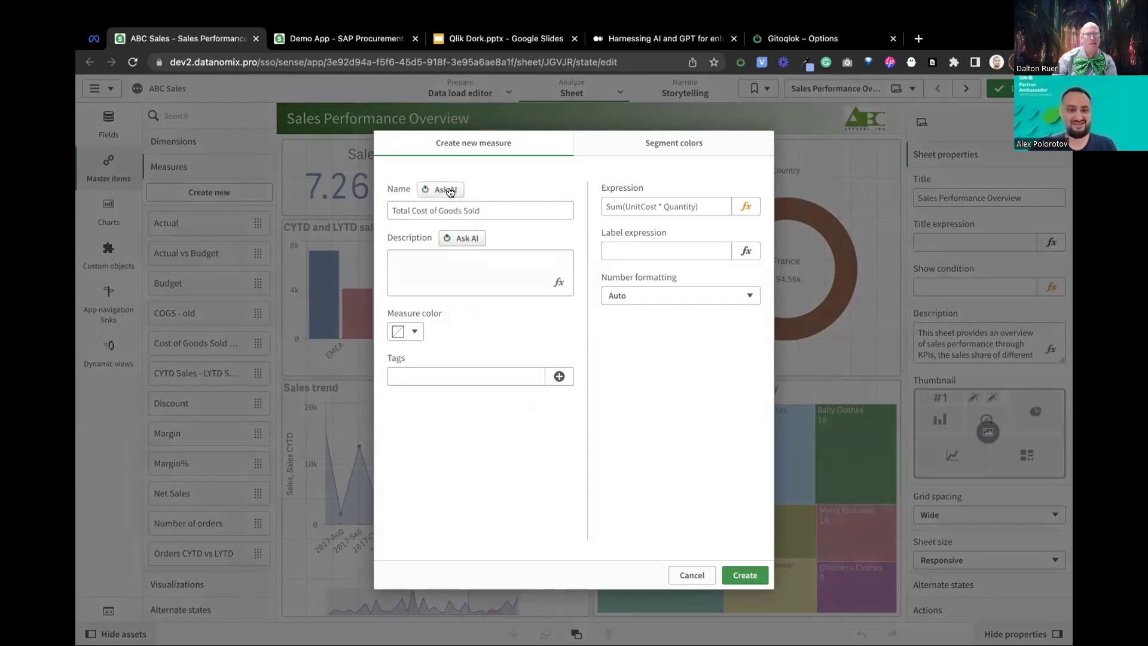
pyautogui.click(449, 190)
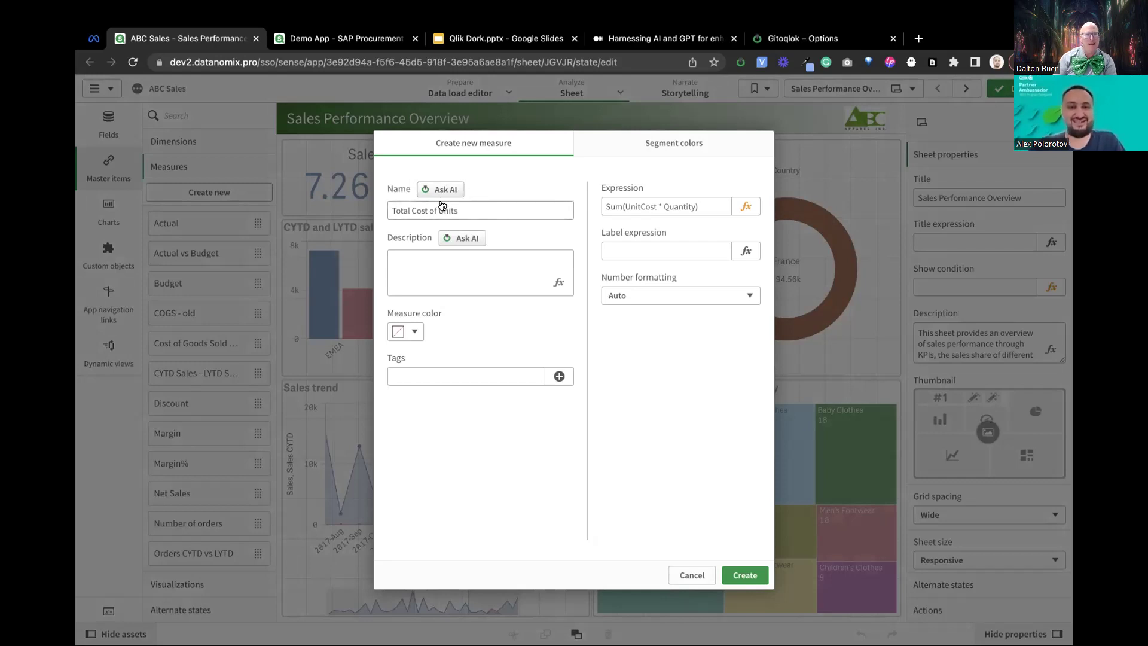
# Generate the new measure's description from its expression with AI and read the text through
pyautogui.click(466, 237)
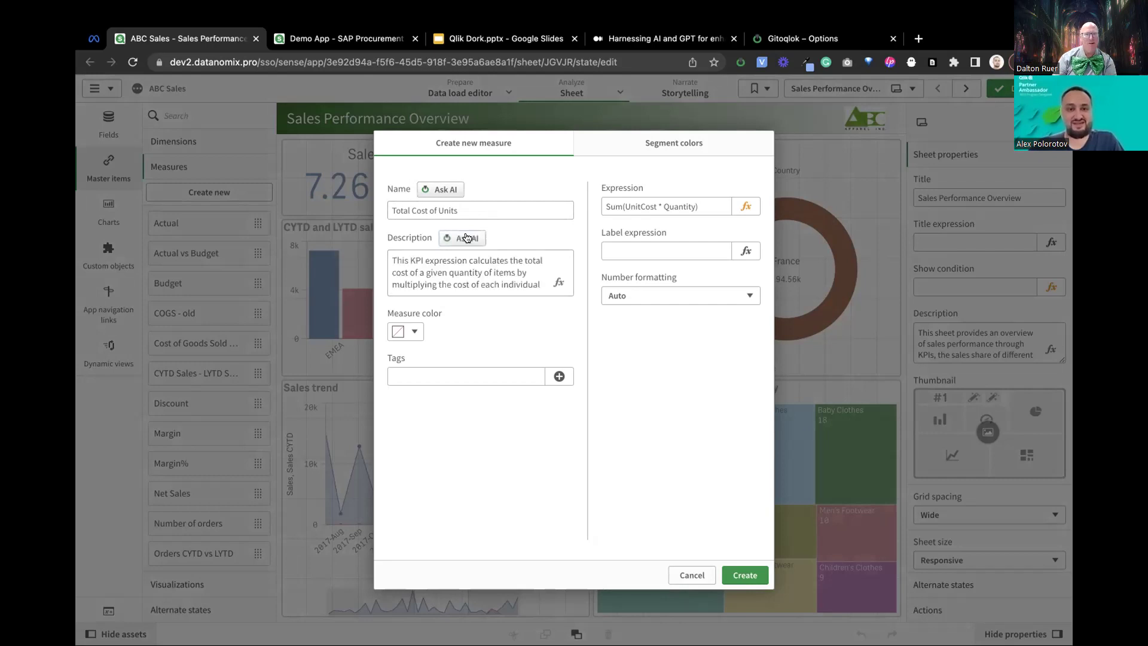
pyautogui.scroll(-1, 472, 276)
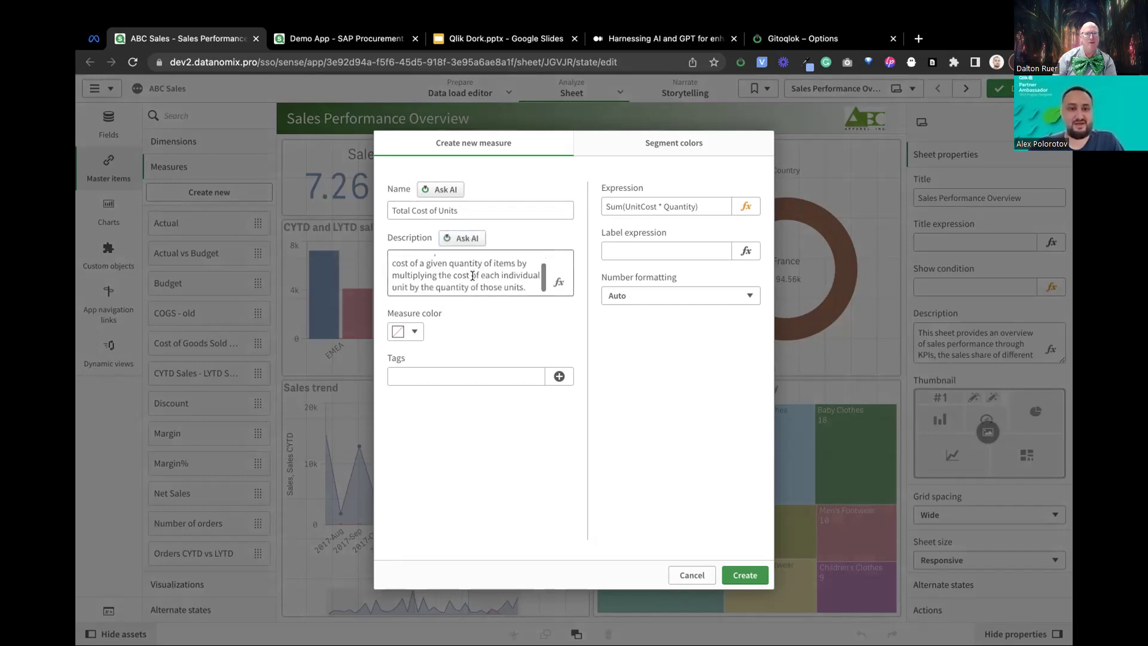
pyautogui.scroll(1, 472, 276)
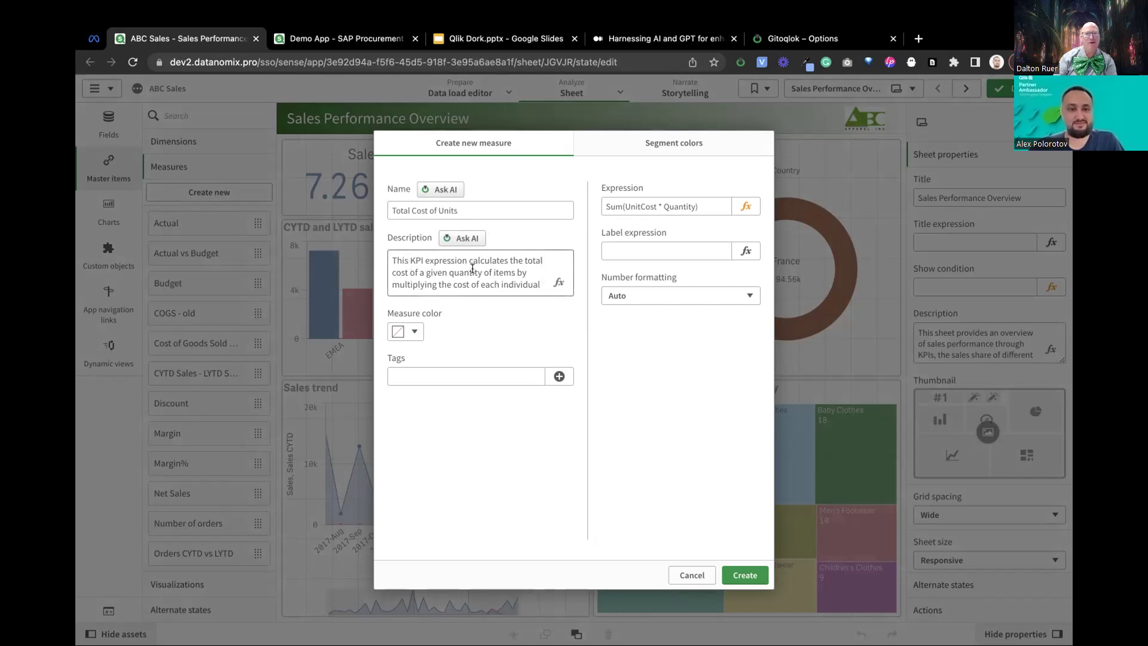
# Regenerate the new measure's description with AI until it describes the total cost of a unit multiplied by the quantity of the unit
pyautogui.scroll(-1, 472, 266)
pyautogui.click(461, 235)
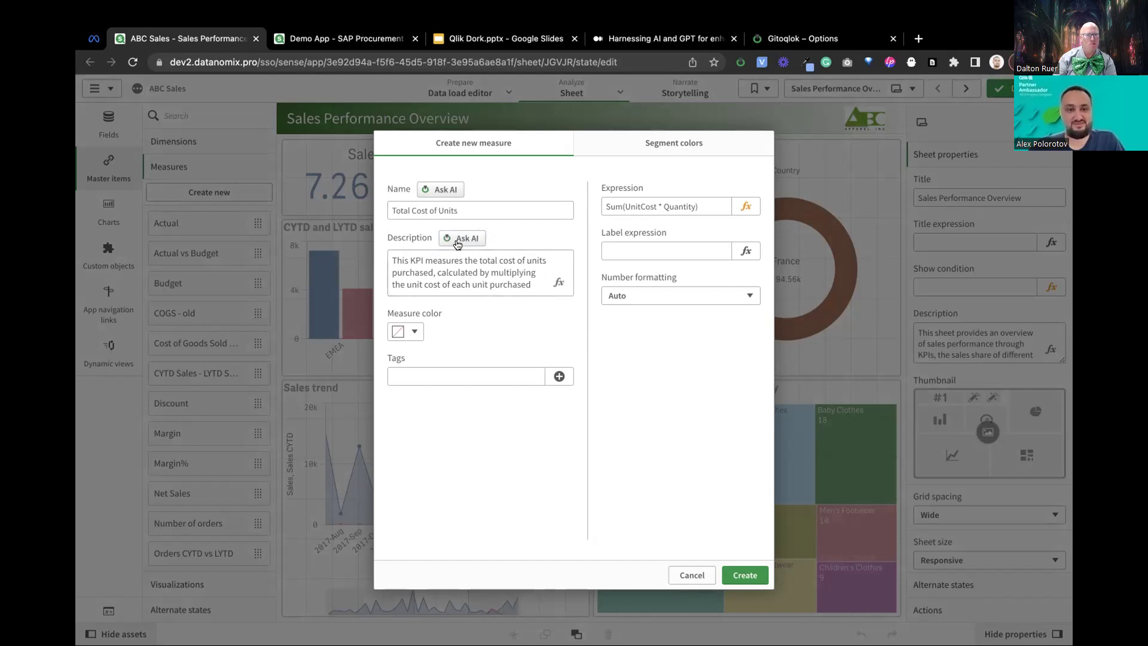
pyautogui.click(458, 242)
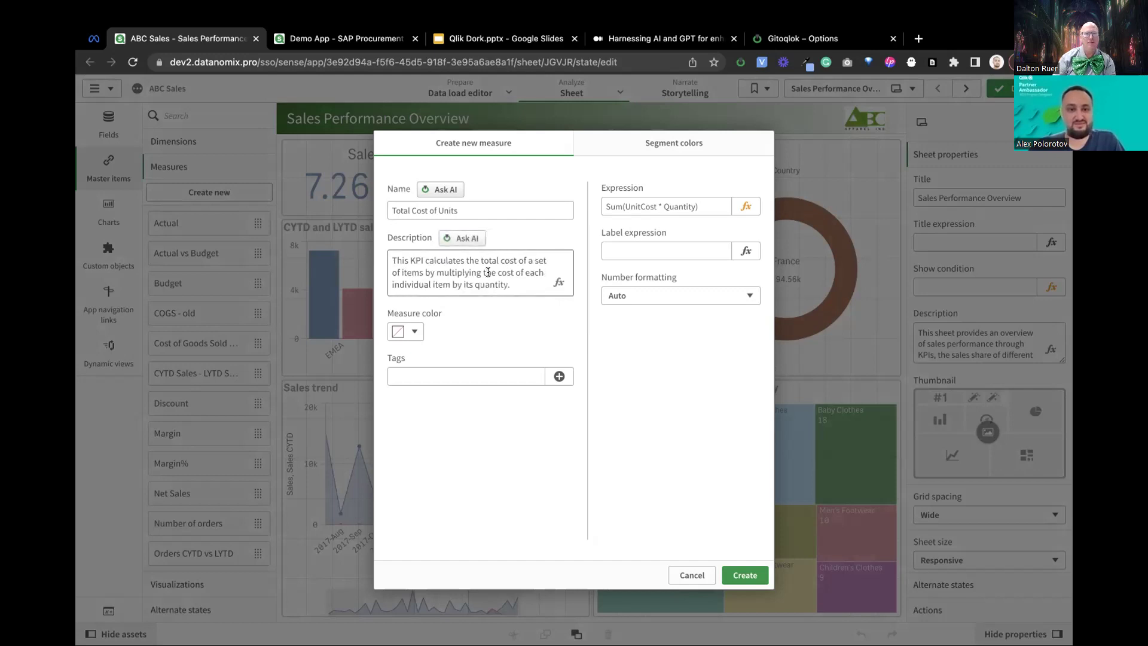
pyautogui.click(478, 239)
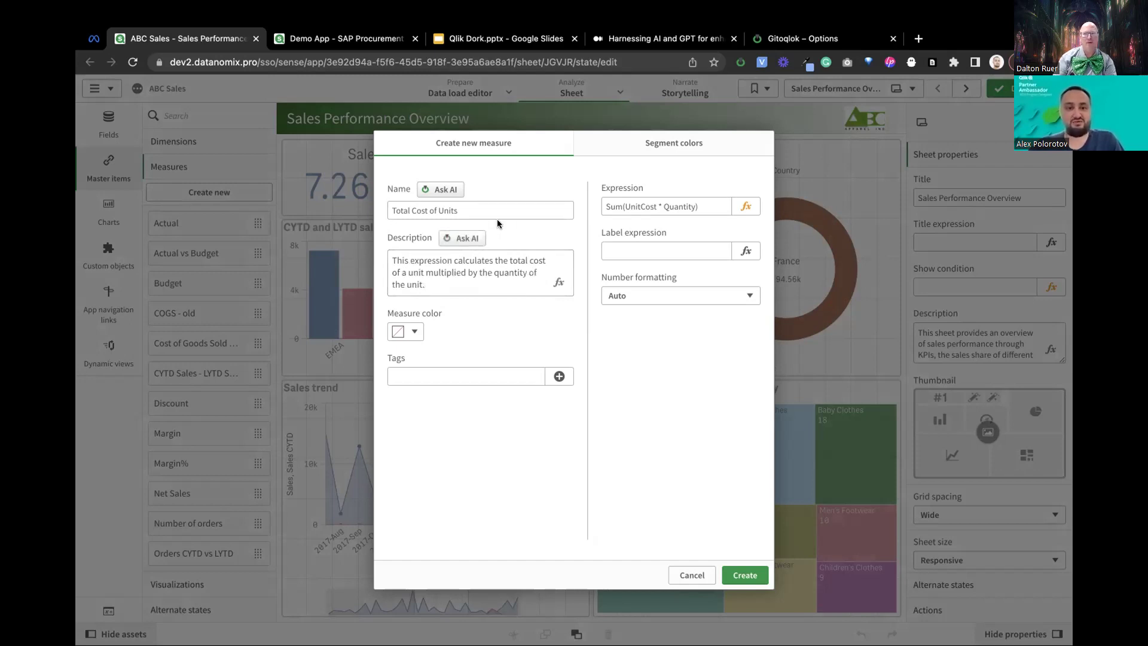
pyautogui.click(446, 189)
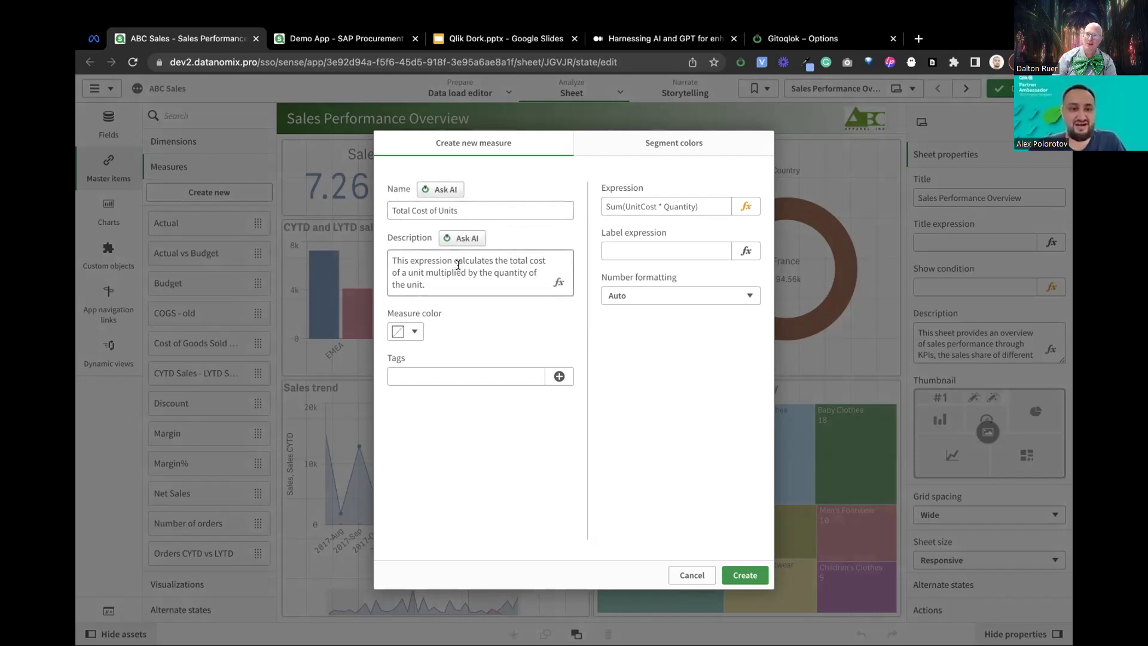
pyautogui.moveTo(472, 283); pyautogui.dragTo(386, 263)
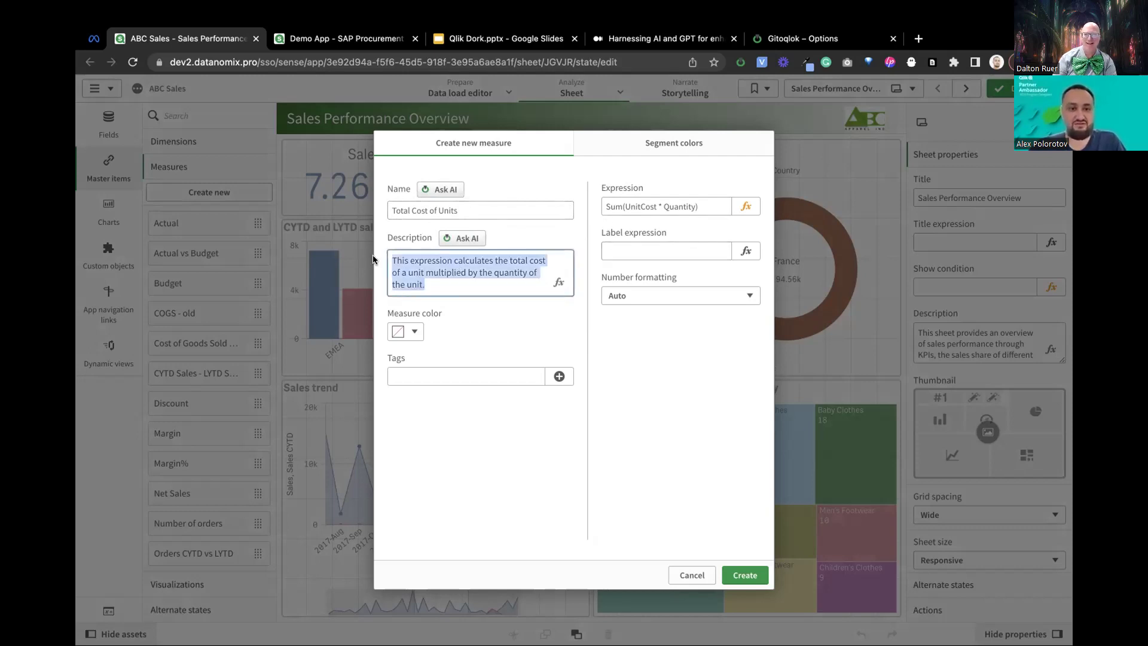
# Compare the expression with the measure's name and change the name to Total Cost Per Unit
pyautogui.click(653, 207)
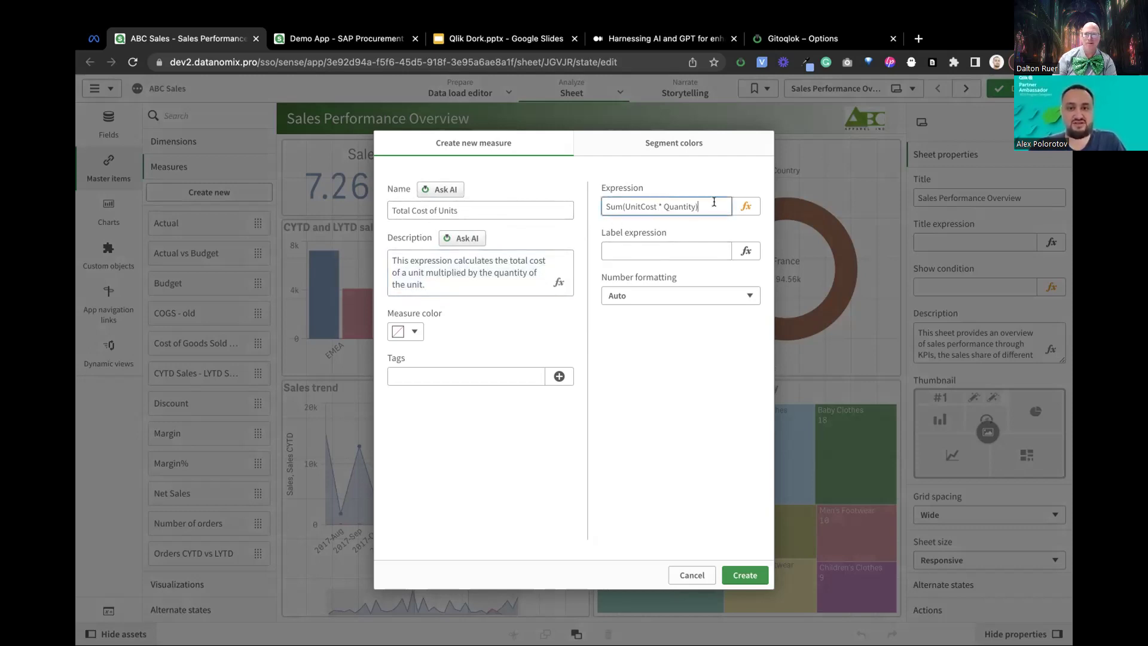
pyautogui.moveTo(714, 206); pyautogui.dragTo(608, 199)
pyautogui.moveTo(428, 211); pyautogui.dragTo(482, 207)
pyautogui.write('Per Unit')
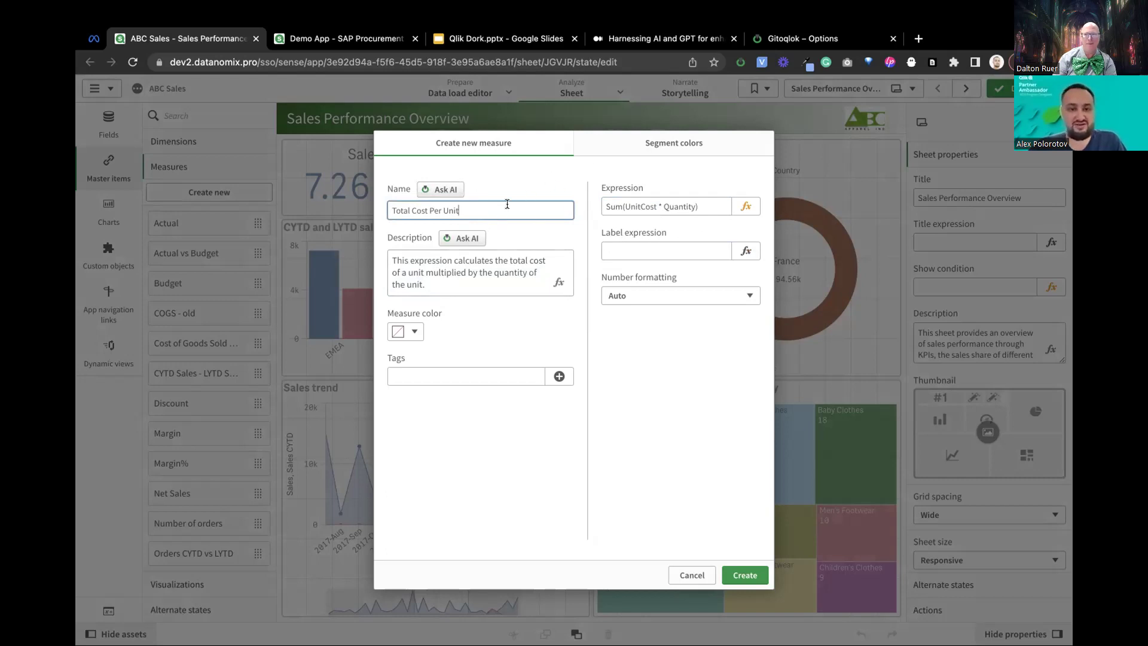
# Regenerate the measure's name with AI until it reads Total Unit Cost Amount, and create the measure
pyautogui.click(446, 190)
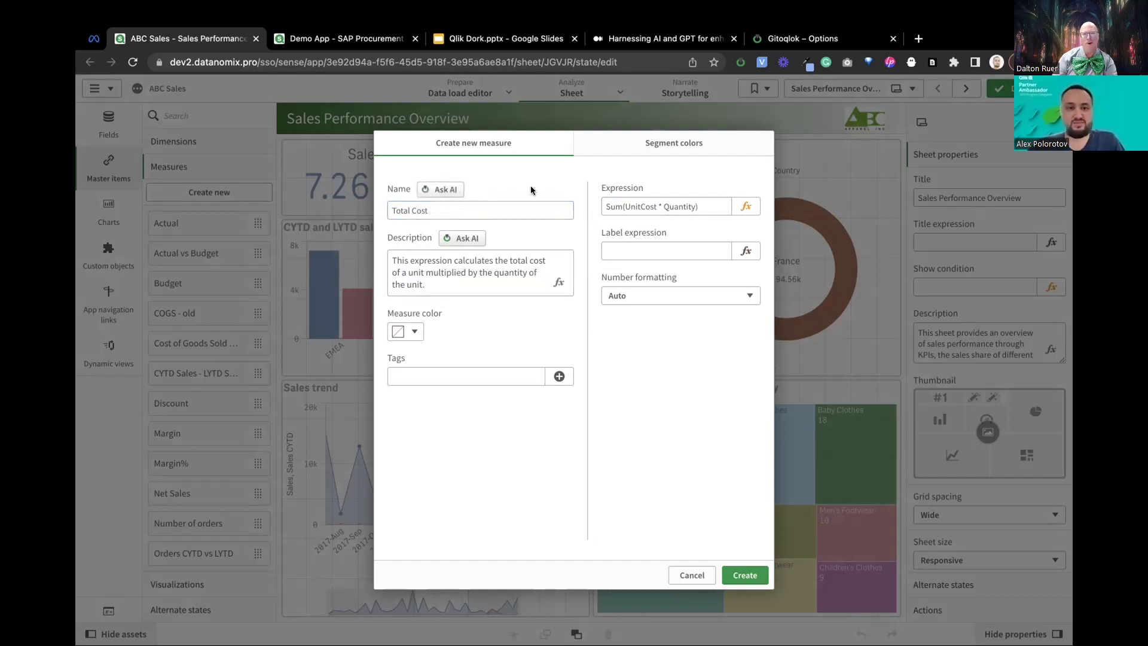
pyautogui.click(460, 189)
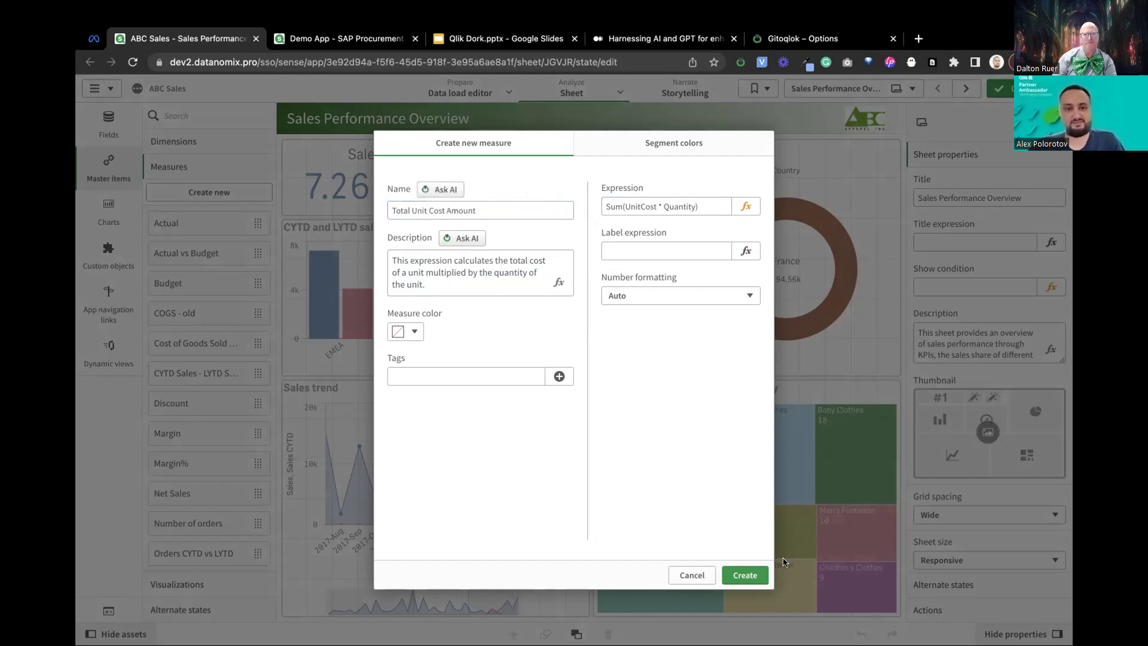
pyautogui.click(745, 575)
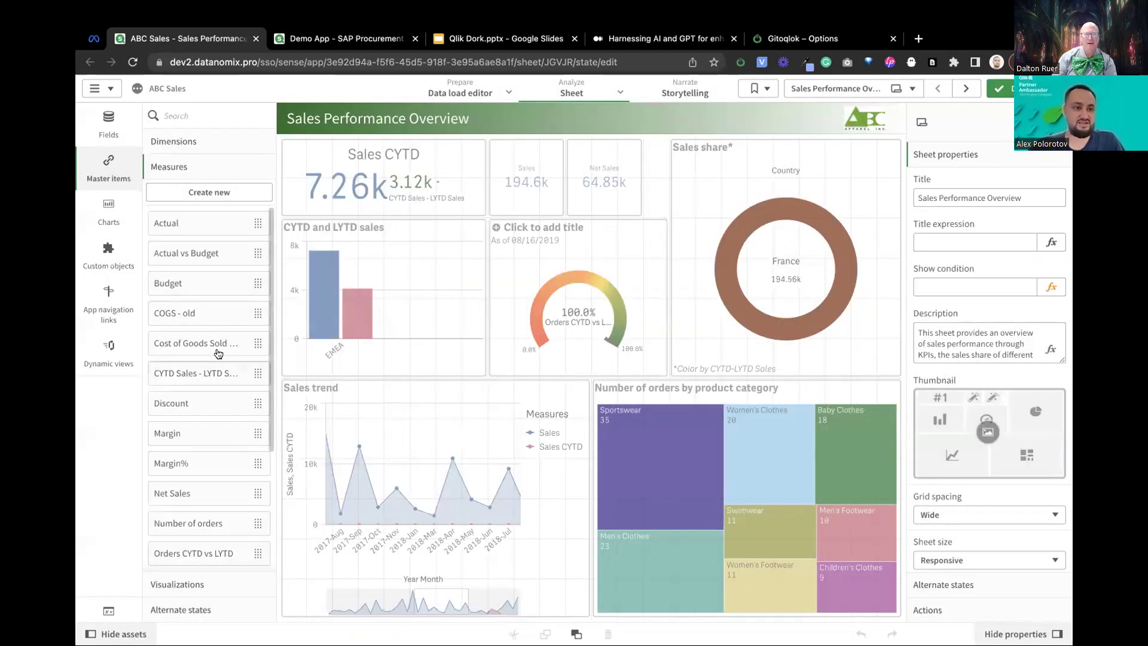
pyautogui.scroll(-3, 233, 364)
pyautogui.scroll(5, 179, 370)
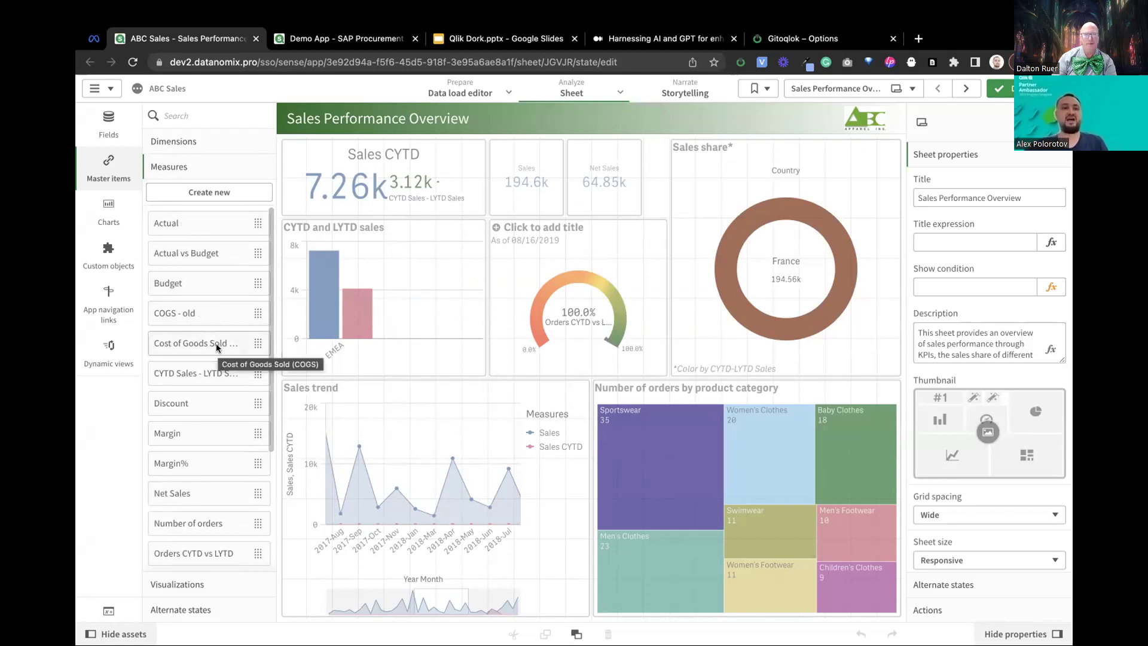
pyautogui.scroll(-3, 217, 343)
pyautogui.scroll(3, 216, 343)
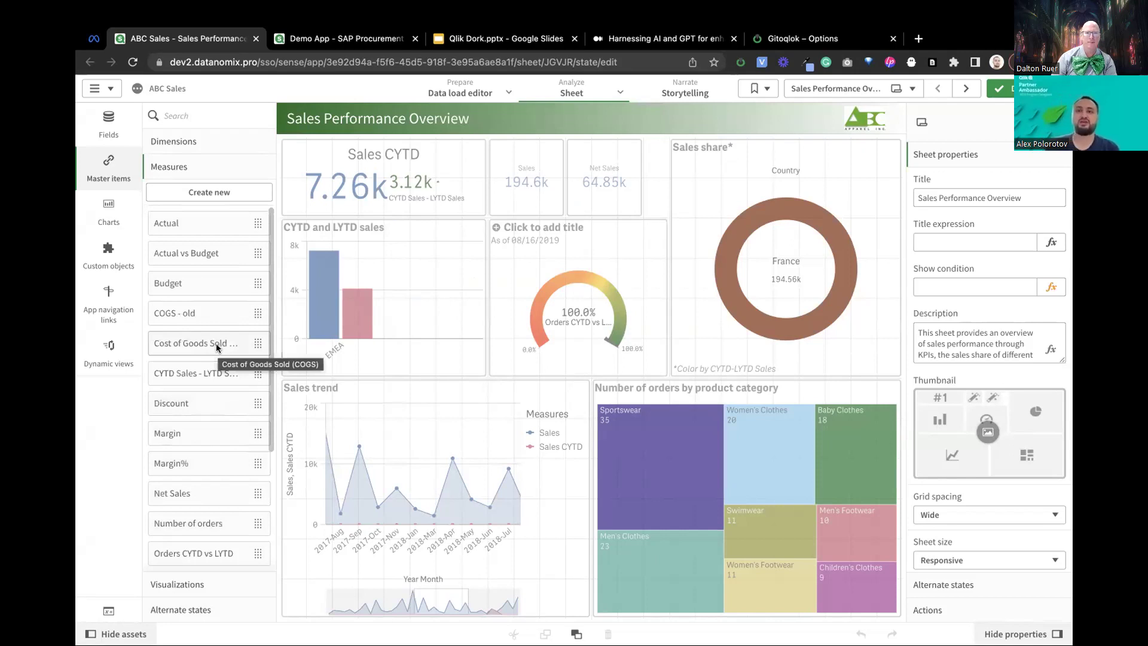
# Open Gitoqlok's Documentation Wizard for the ABC Sales app and deselect all sheets
pyautogui.click(740, 62)
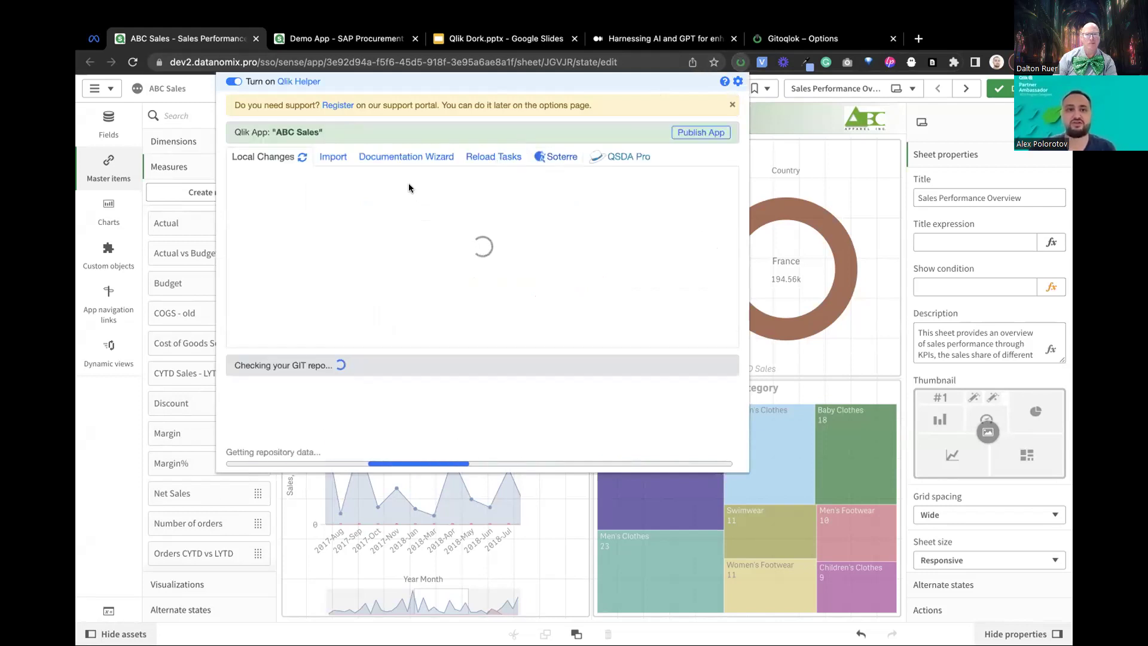
pyautogui.click(428, 157)
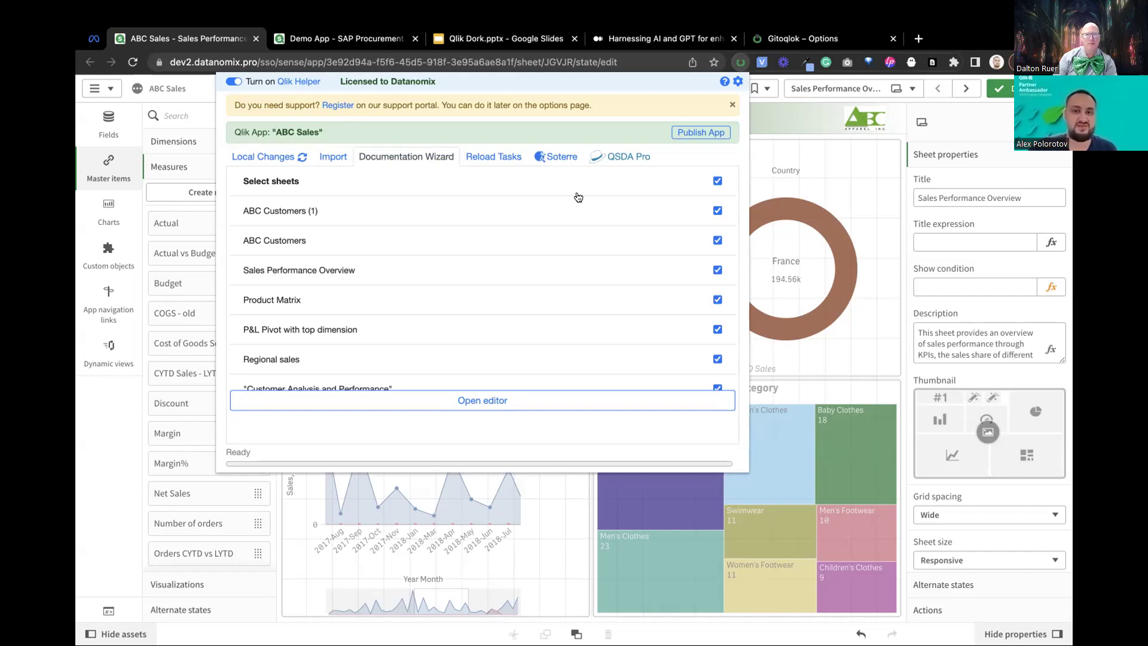
pyautogui.click(714, 181)
pyautogui.scroll(-1, 628, 225)
pyautogui.scroll(1, 629, 225)
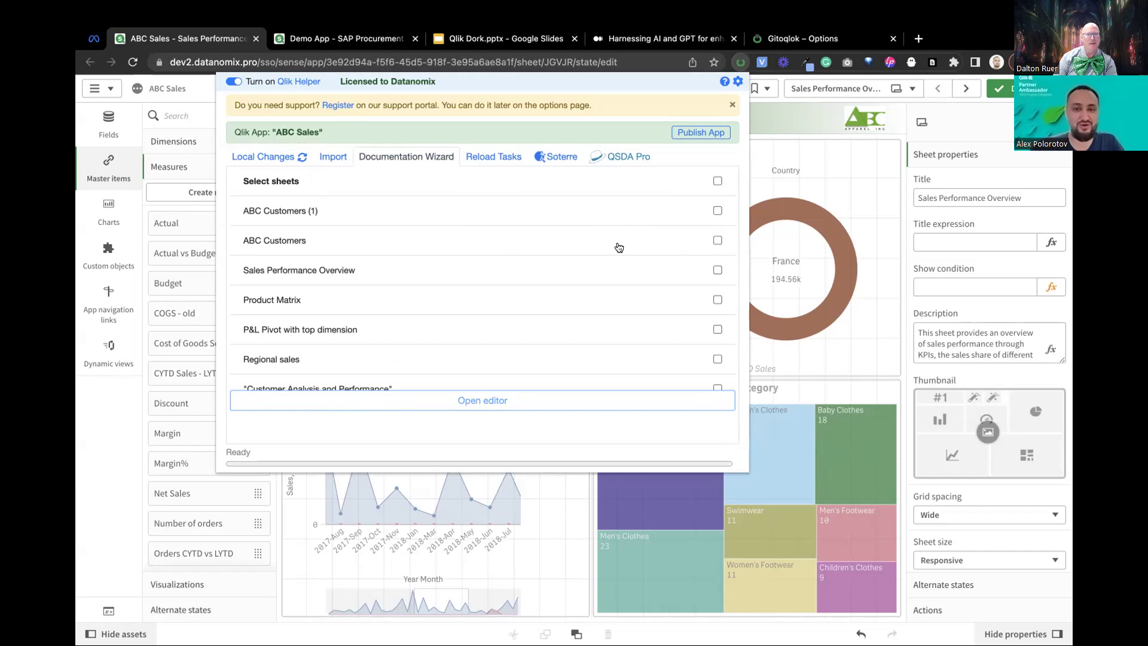
pyautogui.scroll(-1, 619, 286)
pyautogui.scroll(1, 618, 287)
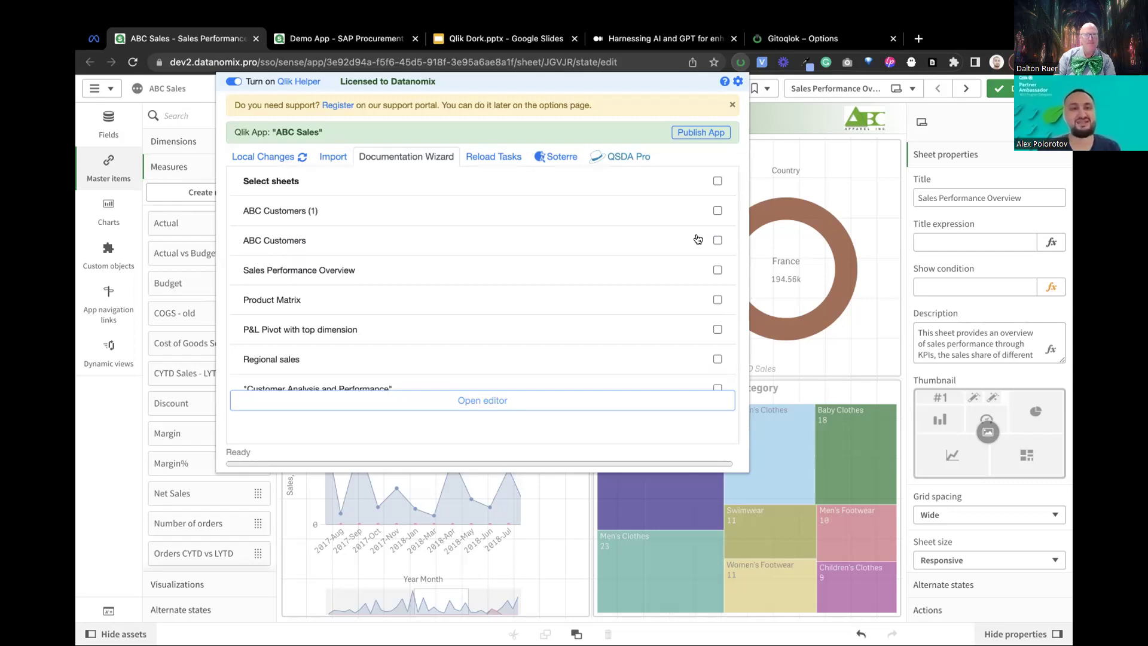
# Select only the ABC Customers sheet for documentation and open it in the documentation editor
pyautogui.click(717, 240)
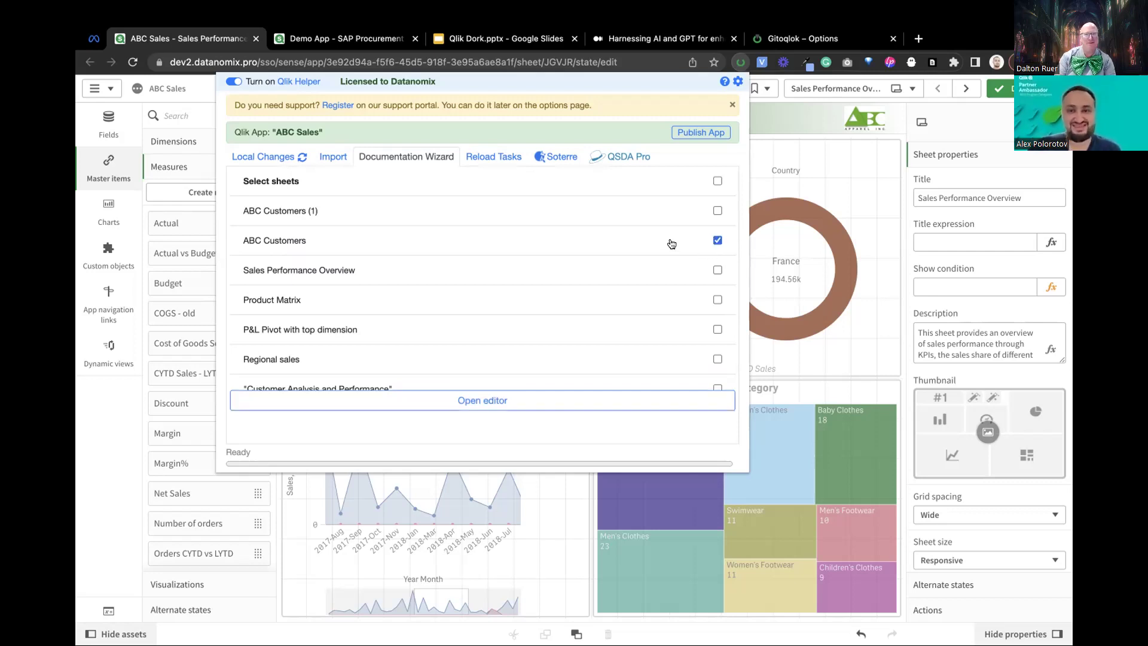
pyautogui.click(713, 242)
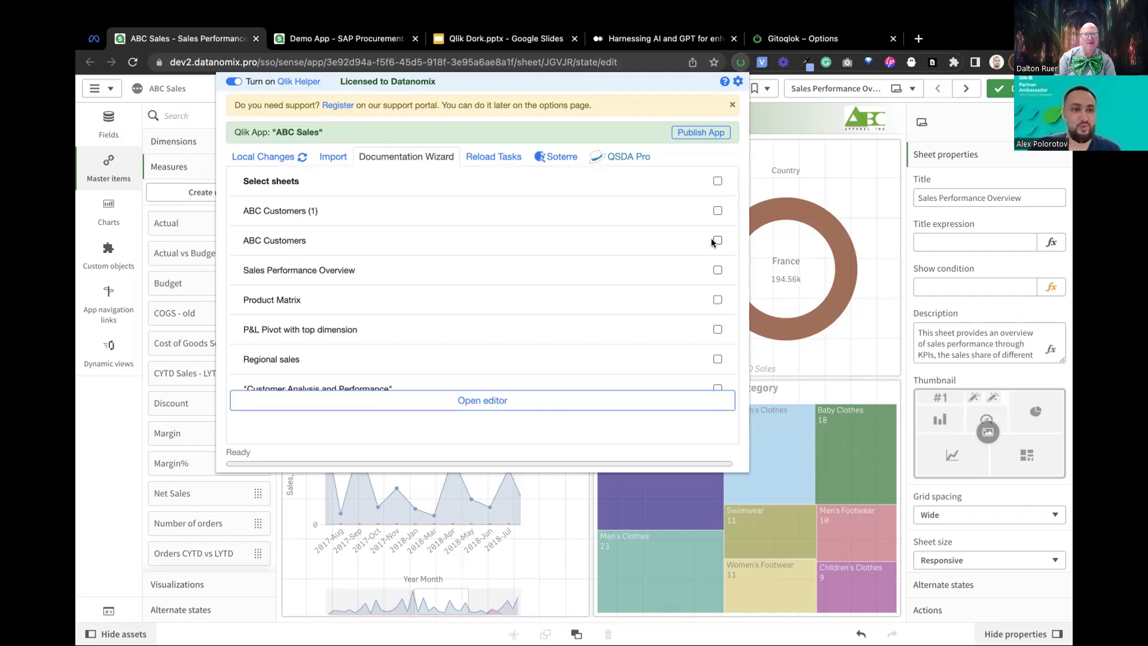
pyautogui.scroll(-3, 597, 274)
pyautogui.scroll(3, 597, 273)
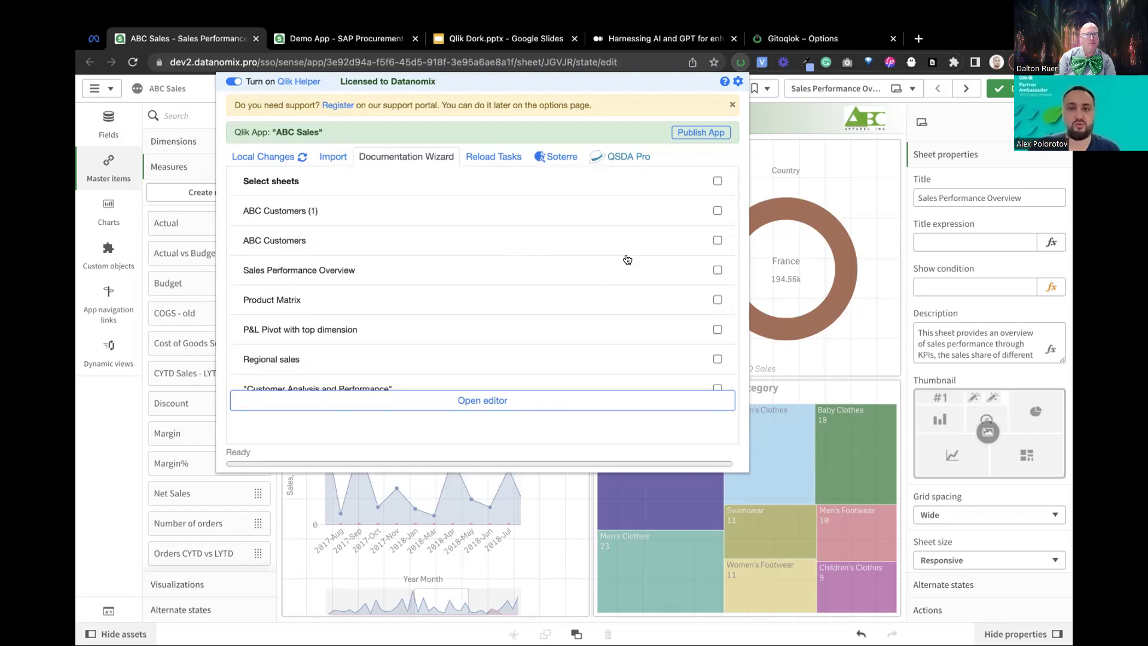
pyautogui.scroll(-2, 655, 262)
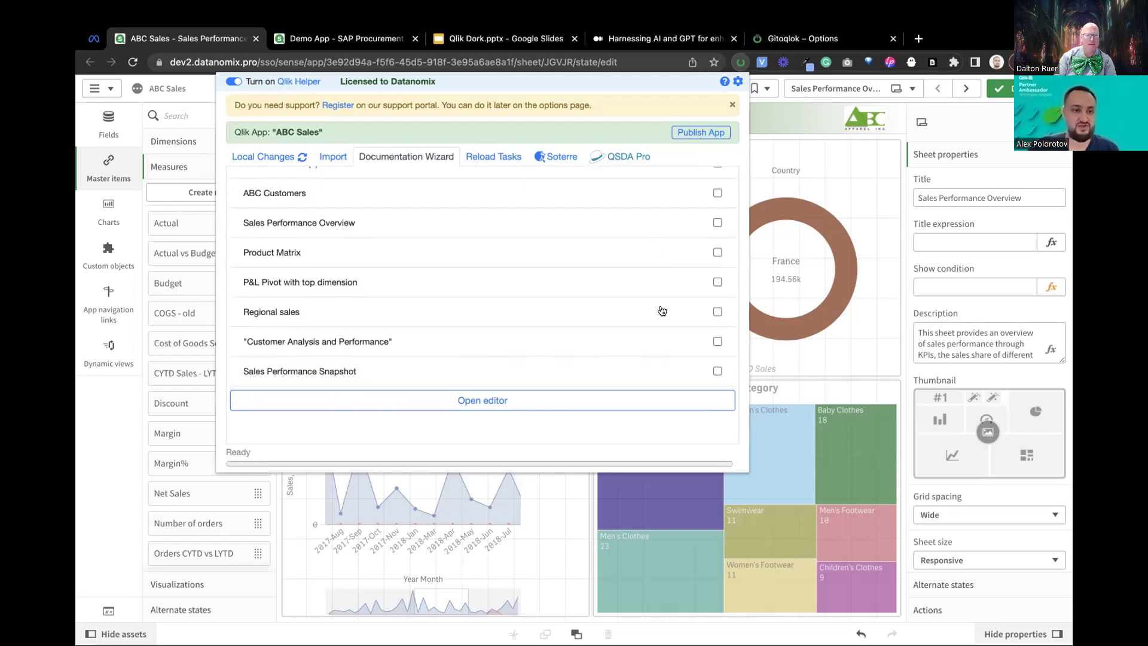
pyautogui.scroll(-1, 677, 255)
pyautogui.scroll(4, 677, 256)
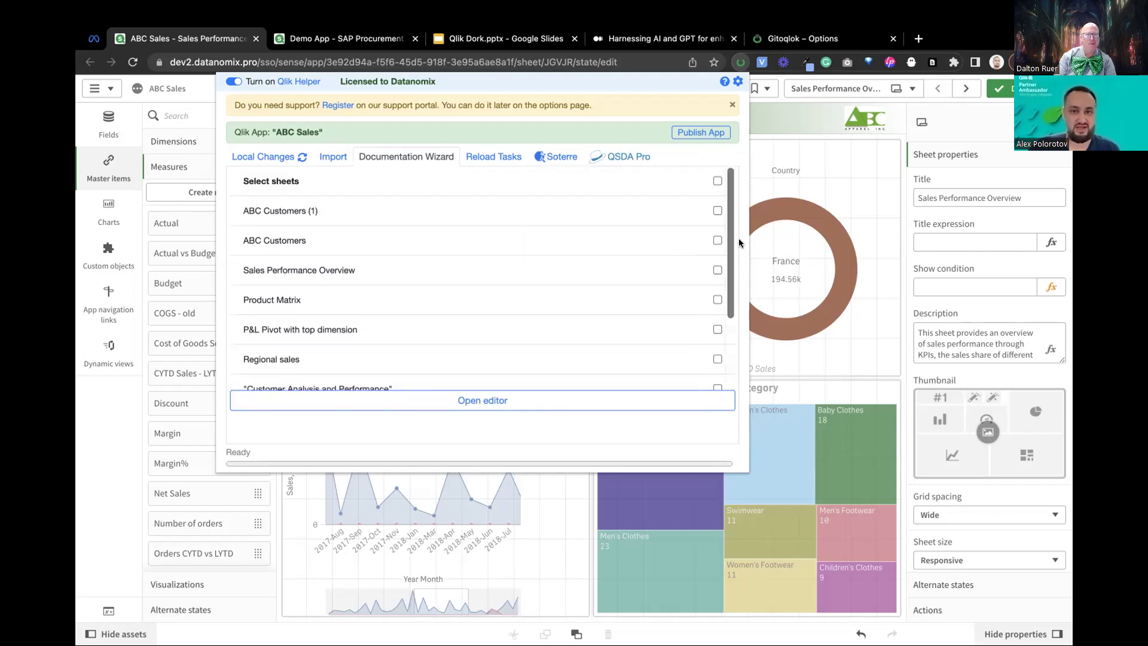
pyautogui.click(717, 240)
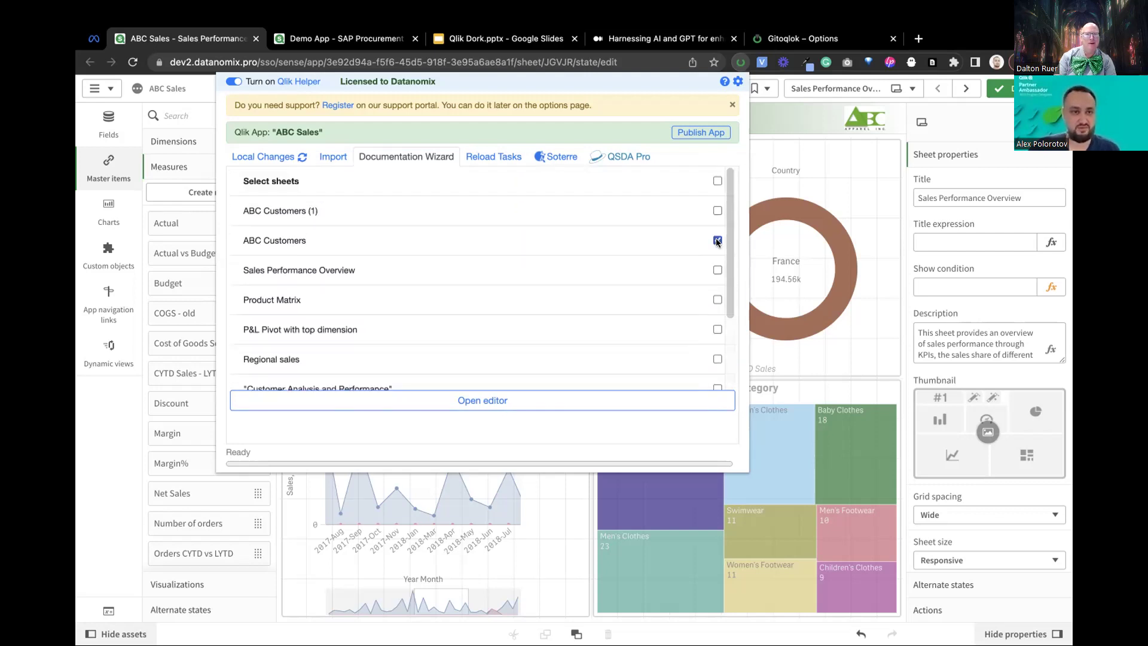
pyautogui.click(532, 402)
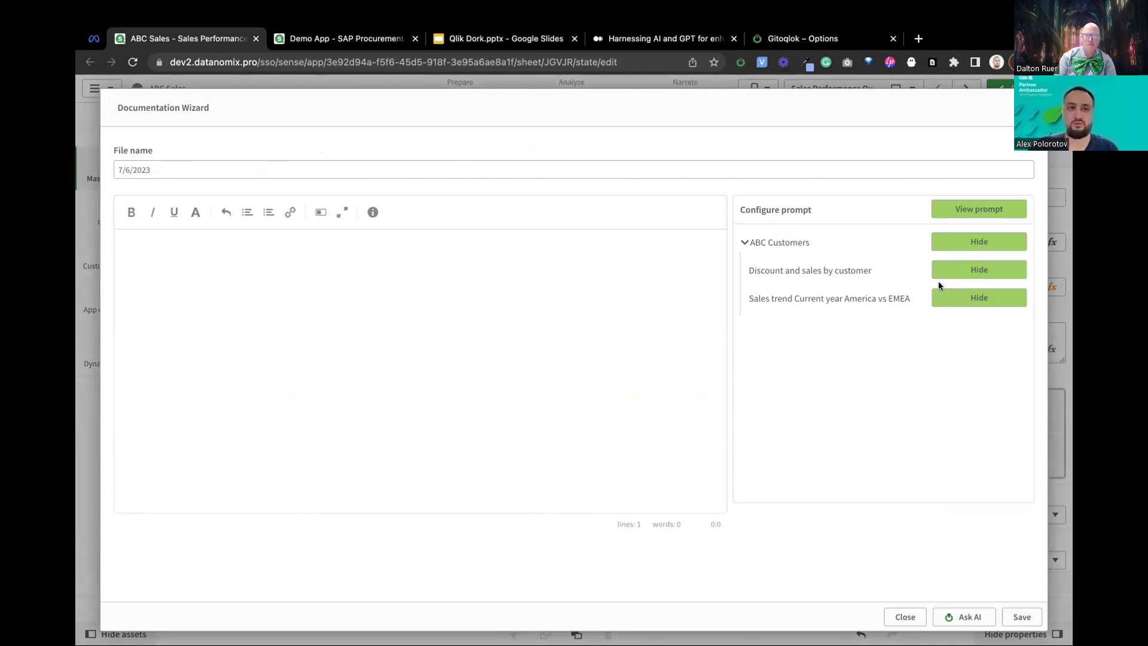
# Examine the generated documentation prompt, reading its instructions and the table of chart titles, chart types, dimensions and measures, and return to the editor
pyautogui.click(969, 212)
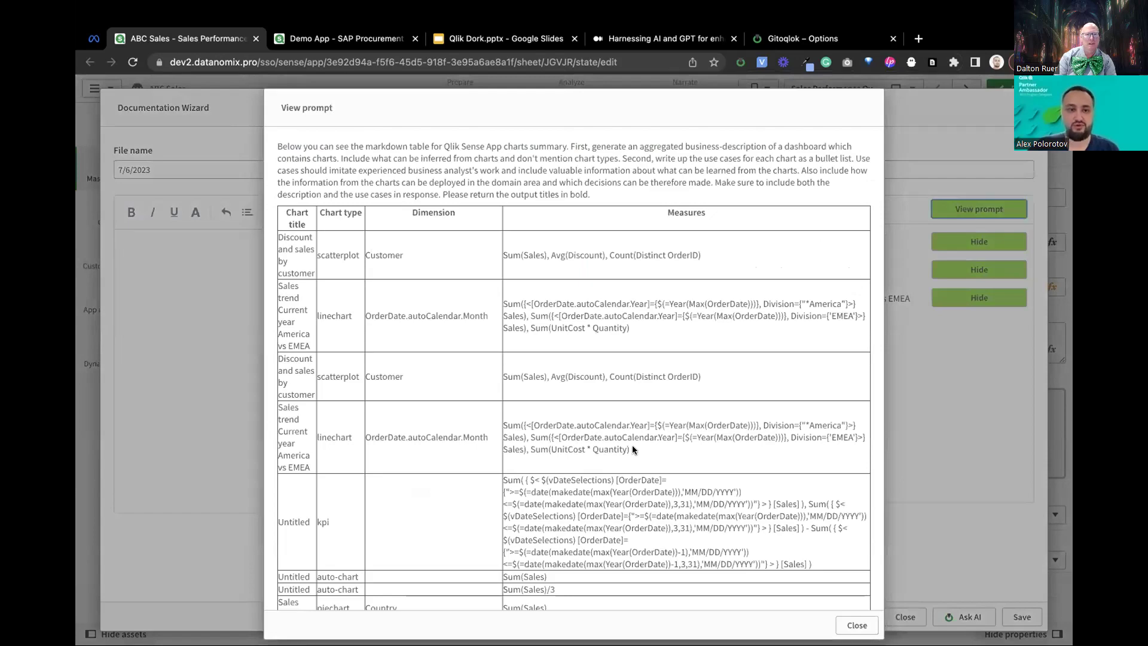
pyautogui.scroll(-10, 632, 444)
pyautogui.scroll(10, 632, 445)
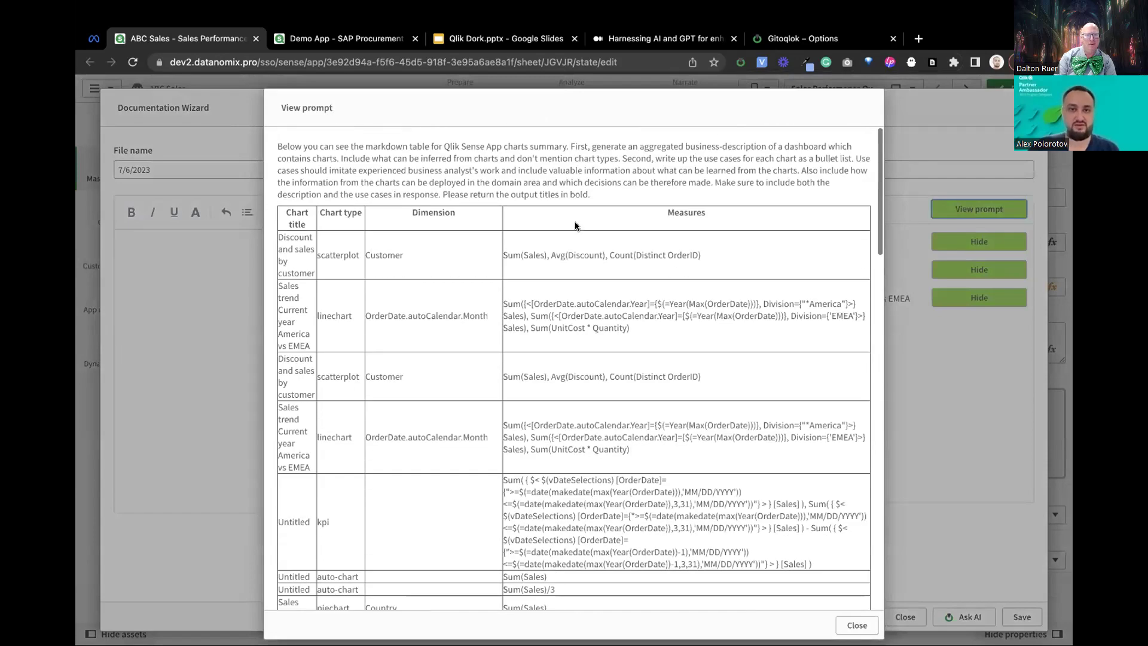
pyautogui.scroll(-10, 671, 400)
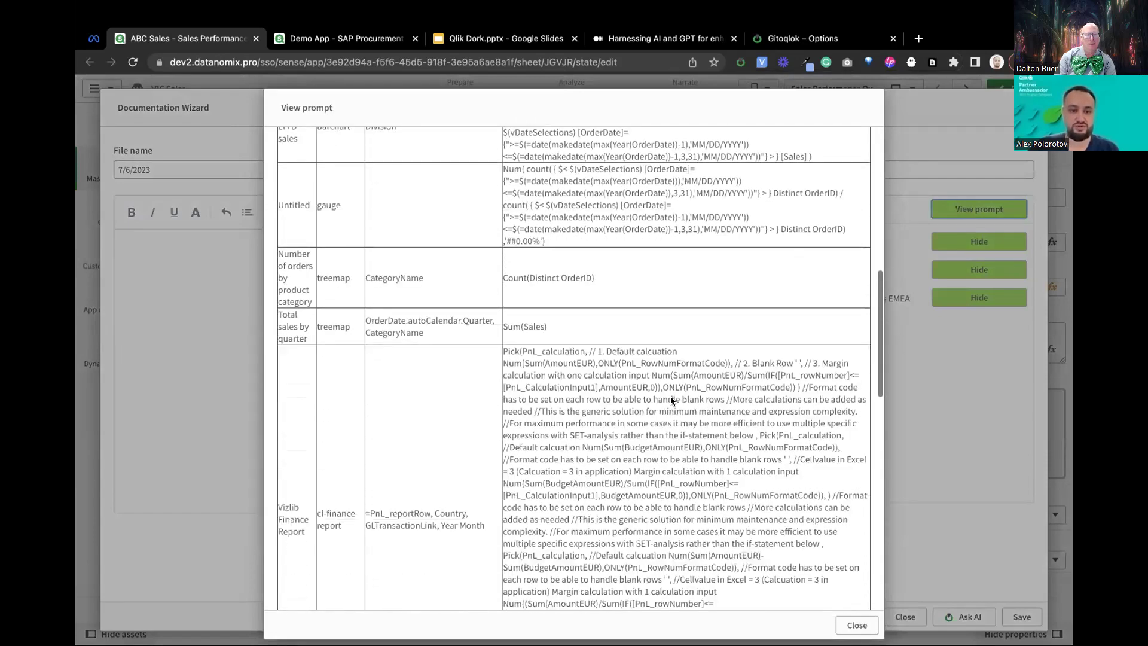
pyautogui.scroll(-15, 669, 396)
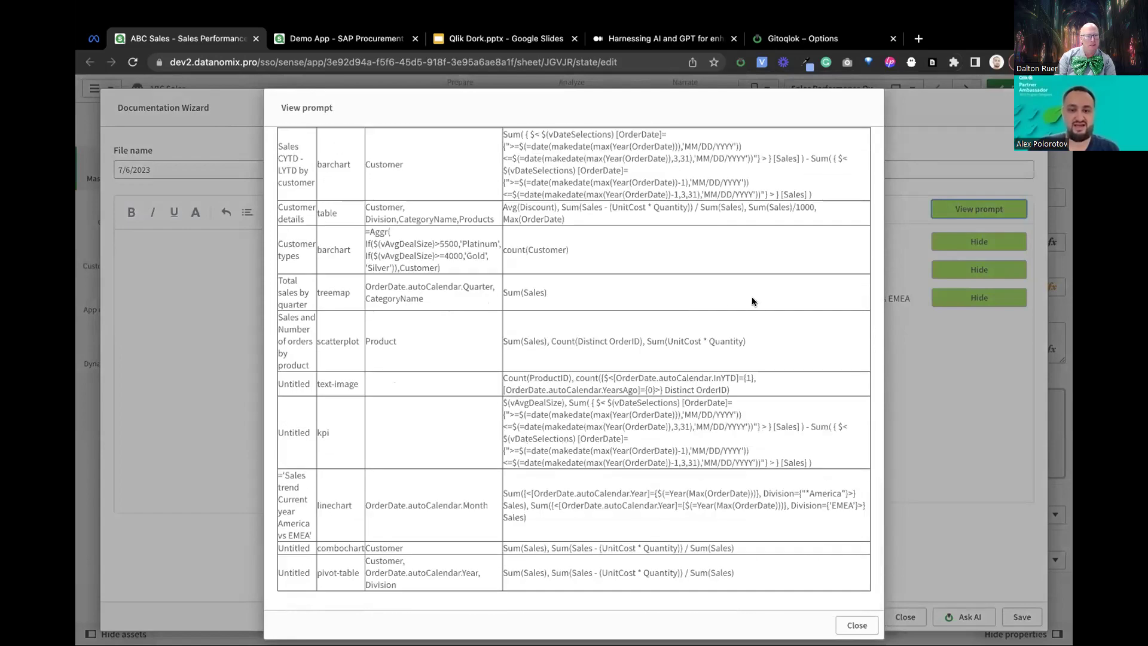
pyautogui.scroll(20, 751, 296)
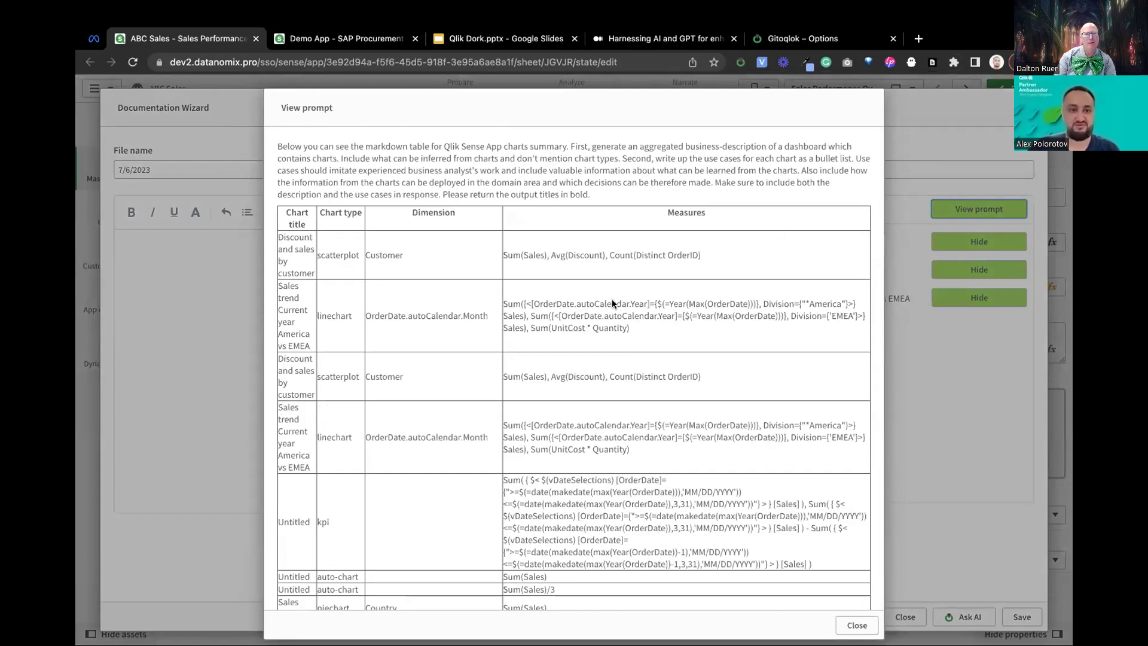
pyautogui.scroll(-20, 665, 379)
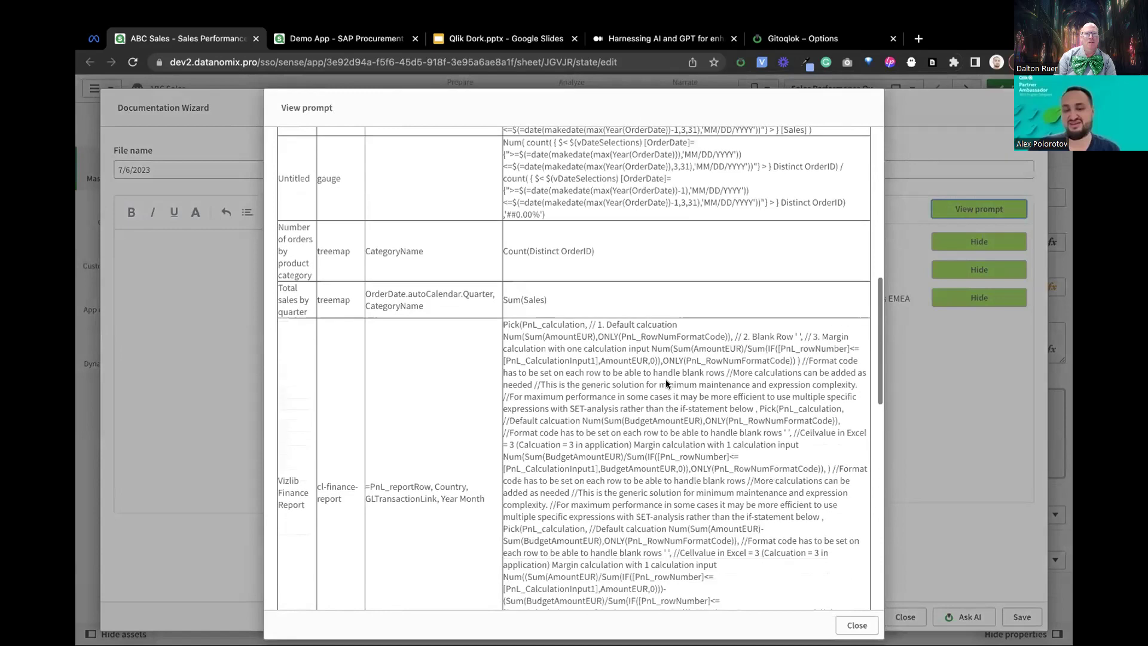
pyautogui.click(857, 625)
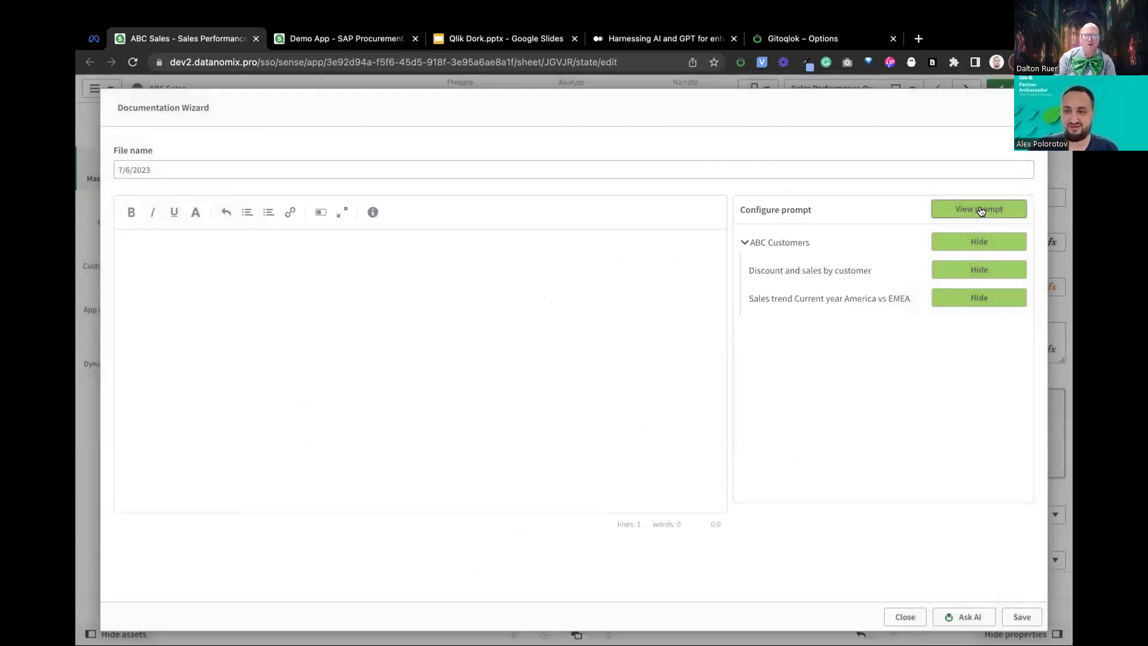
pyautogui.click(980, 211)
pyautogui.scroll(-10, 755, 452)
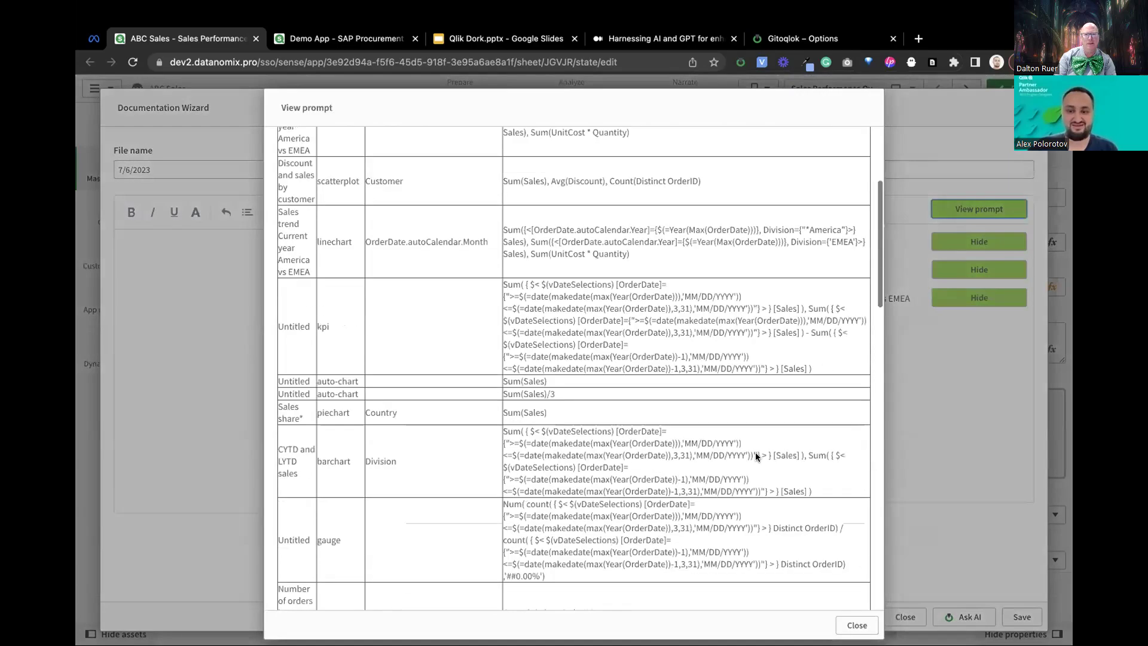
pyautogui.scroll(10, 805, 416)
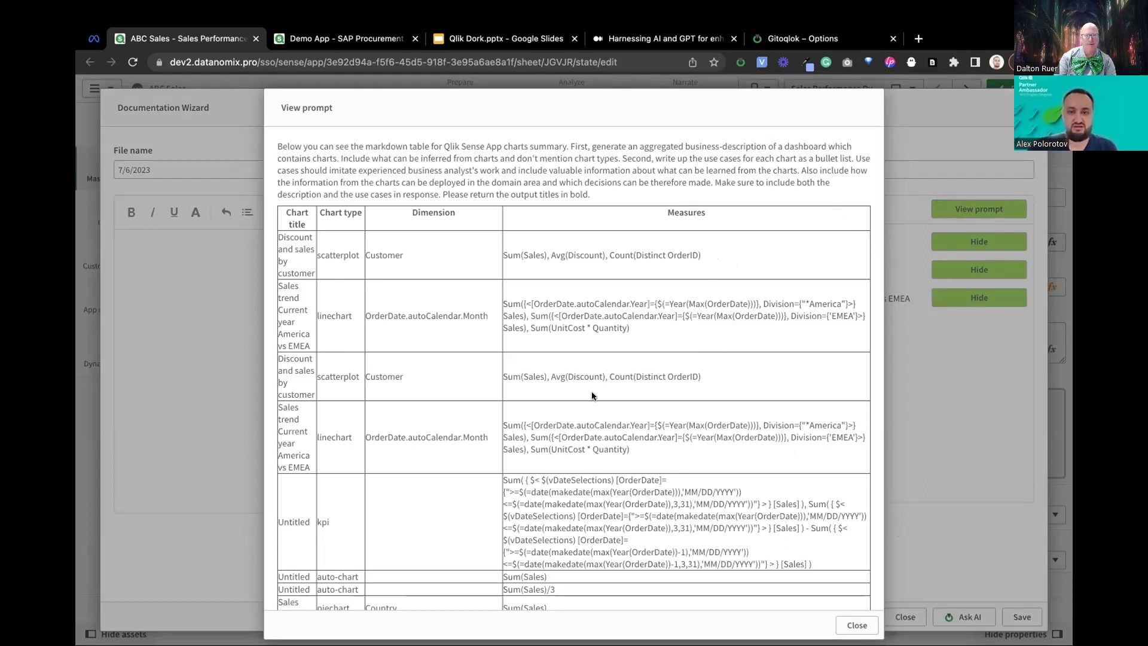
pyautogui.click(857, 625)
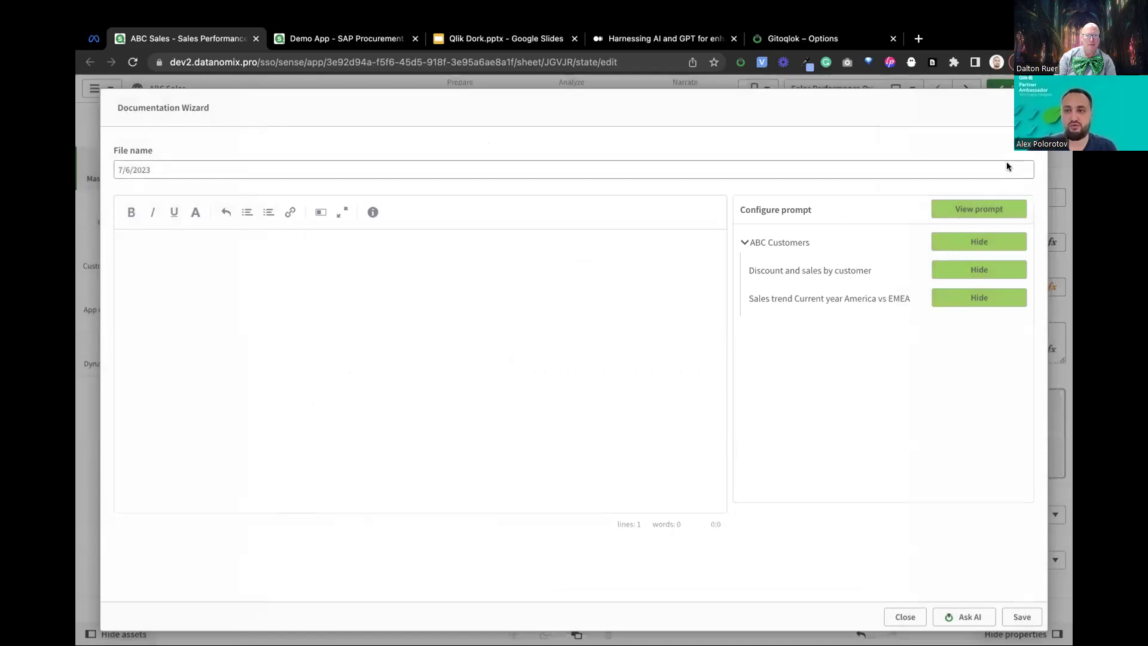
pyautogui.click(992, 210)
pyautogui.scroll(-15, 622, 386)
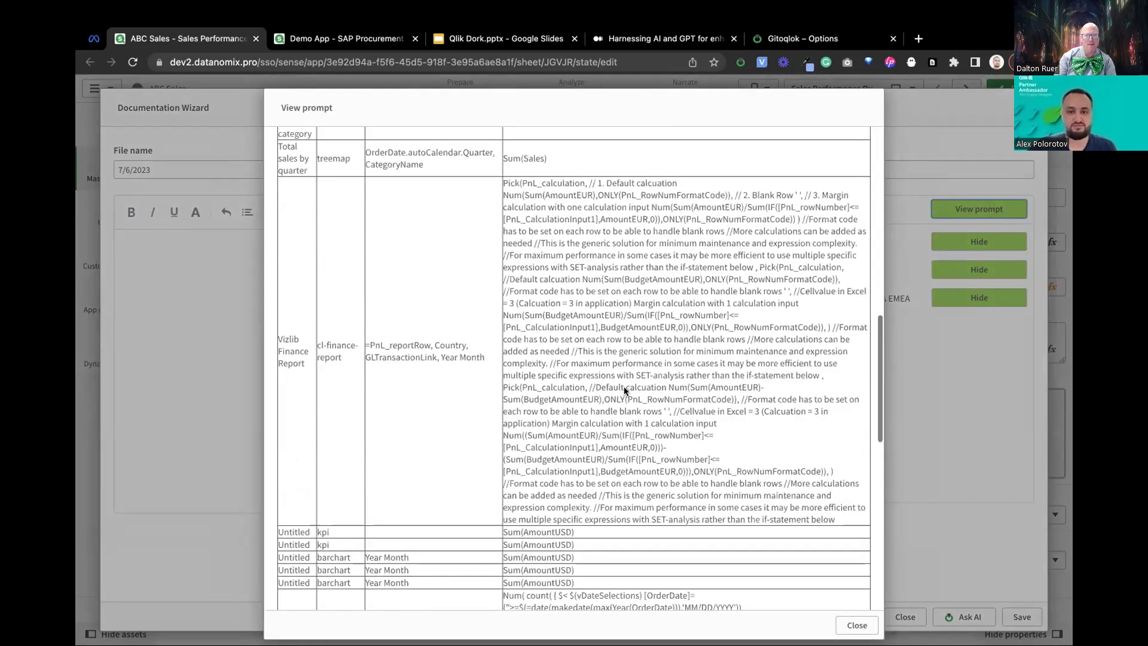
pyautogui.scroll(15, 623, 386)
pyautogui.click(856, 625)
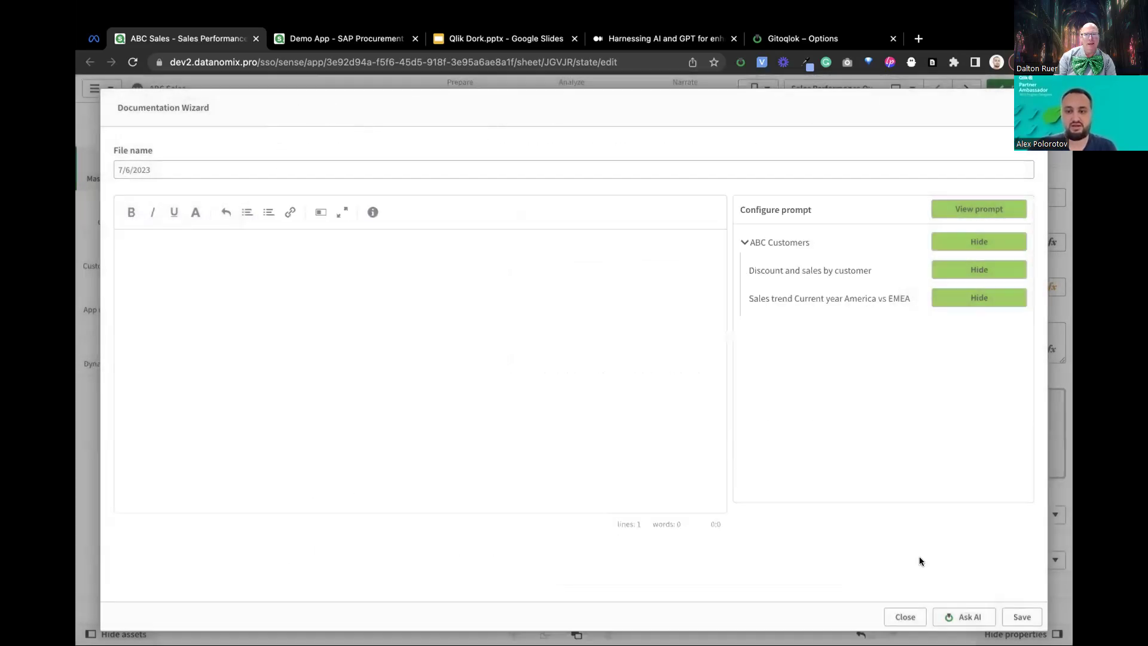
# Try to generate the ABC Customers documentation with AI, and review the full prompt's chart and measure table
pyautogui.click(970, 620)
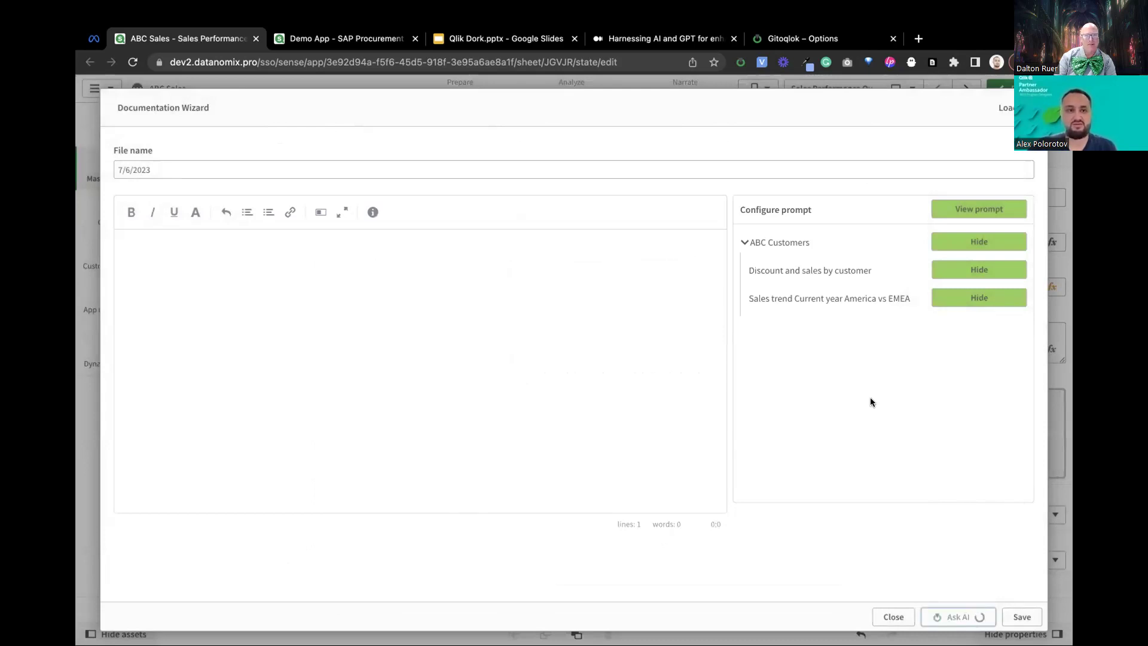
pyautogui.click(567, 264)
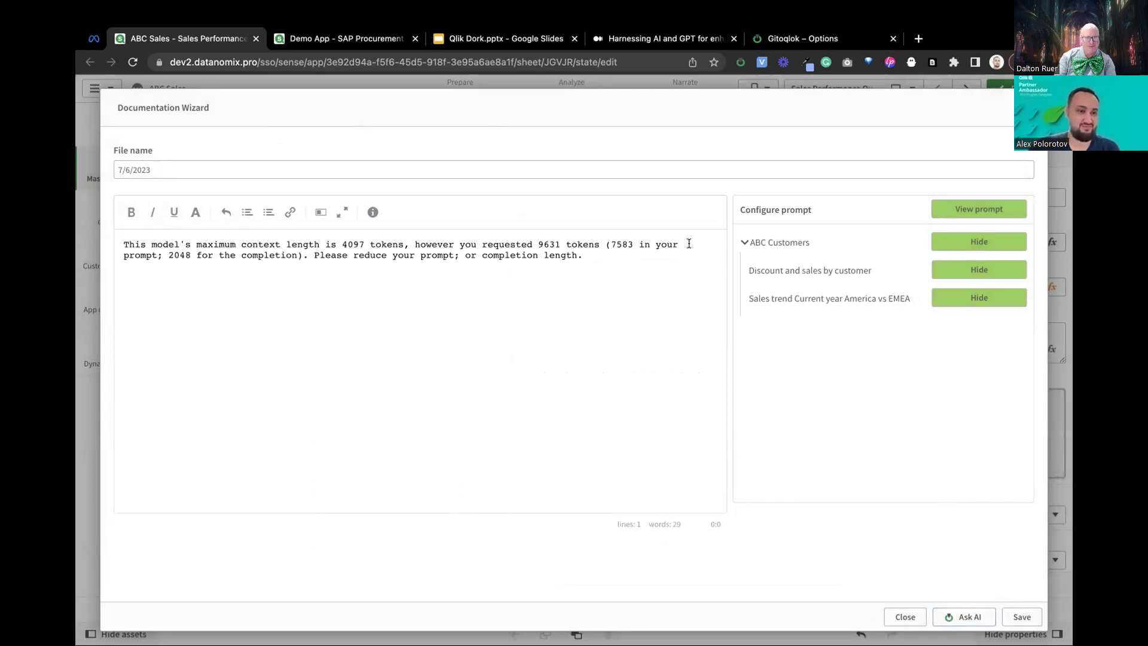
pyautogui.click(942, 214)
pyautogui.scroll(-10, 654, 482)
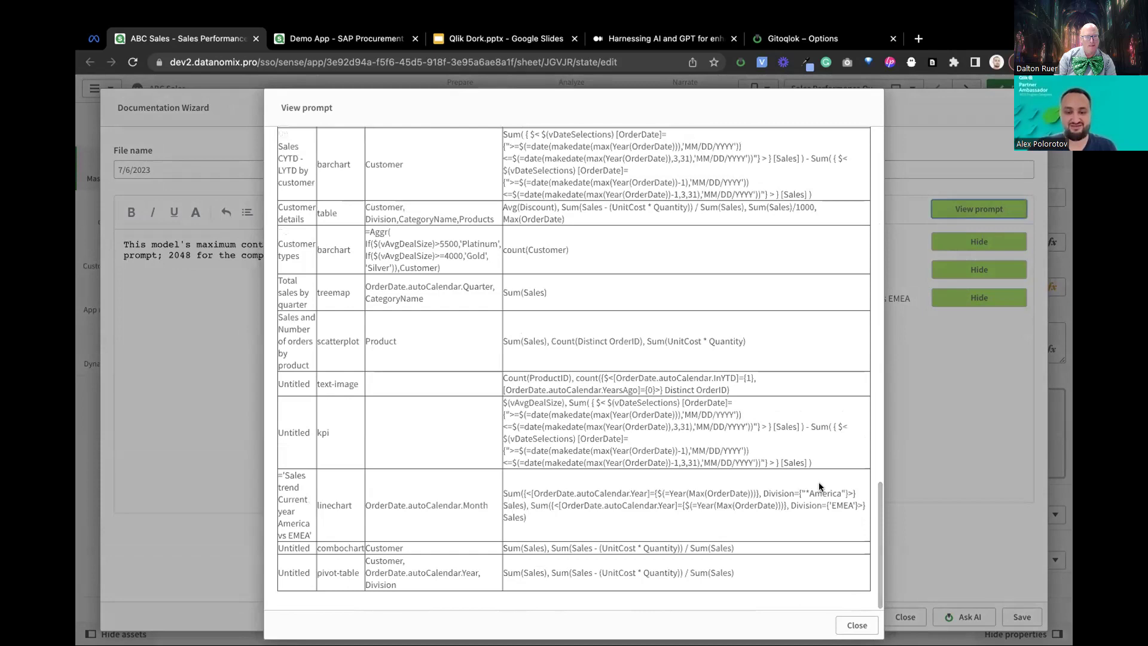
pyautogui.scroll(15, 809, 485)
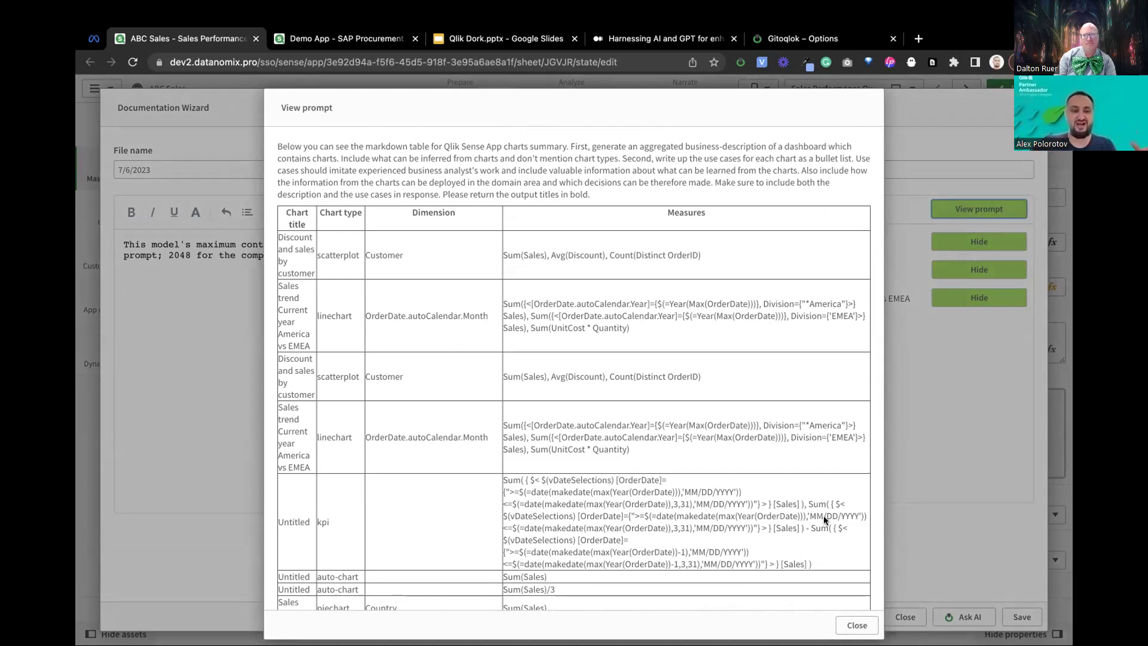
pyautogui.click(856, 625)
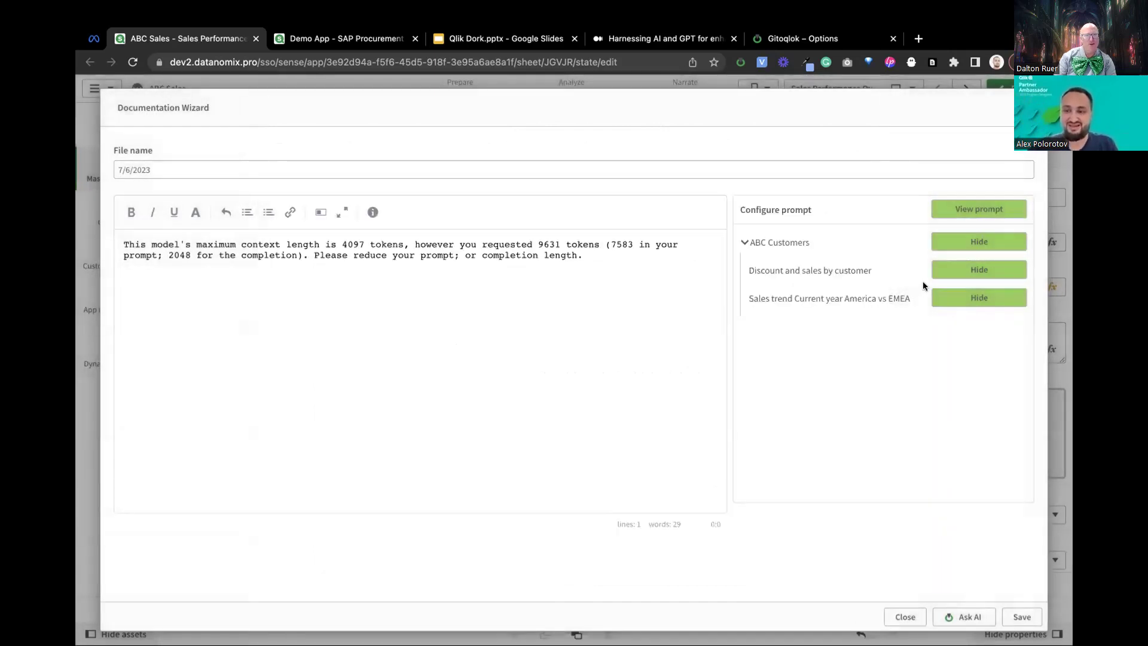
# Hide the Discount and sales by customer chart from the prompt configuration and check the resulting prompt
pyautogui.click(954, 270)
pyautogui.click(971, 209)
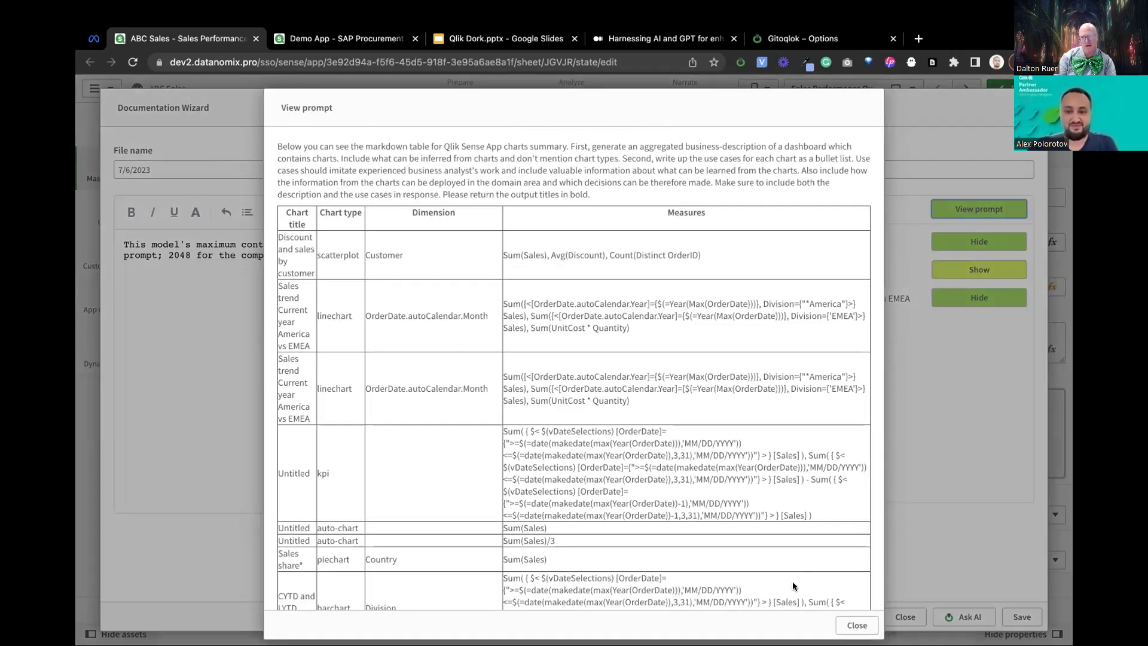
pyautogui.scroll(-15, 792, 581)
pyautogui.click(855, 624)
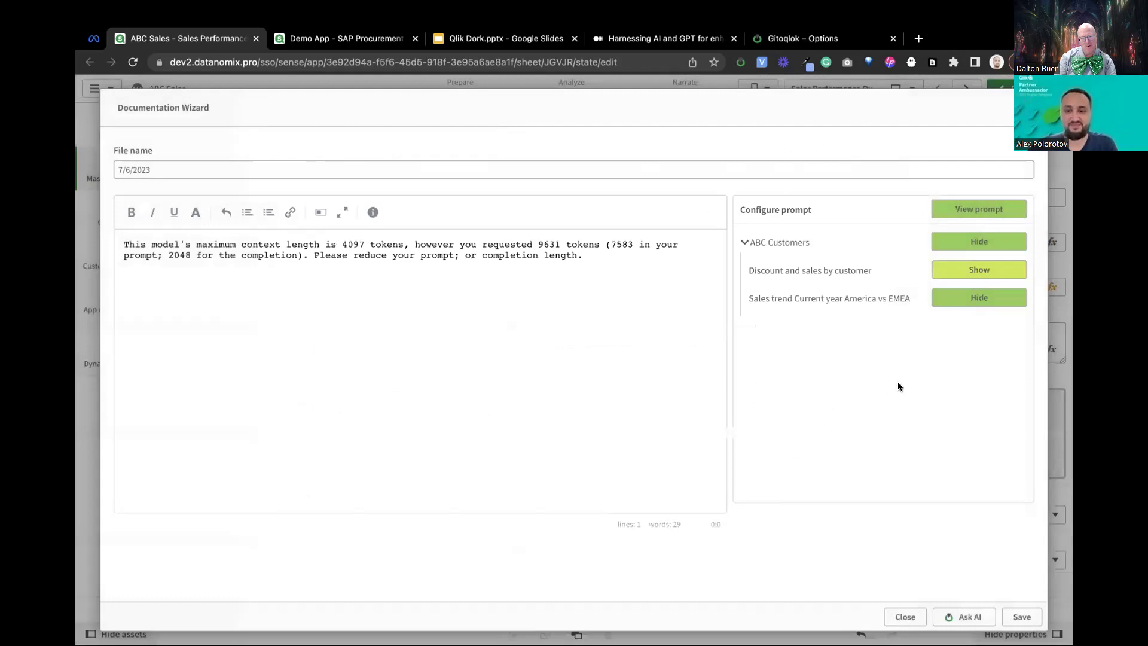
# Replace the text in the documentation editor with "Create tes test" and save the file under the name 7/6/2023
pyautogui.click(787, 241)
pyautogui.moveTo(583, 255); pyautogui.dragTo(264, 190)
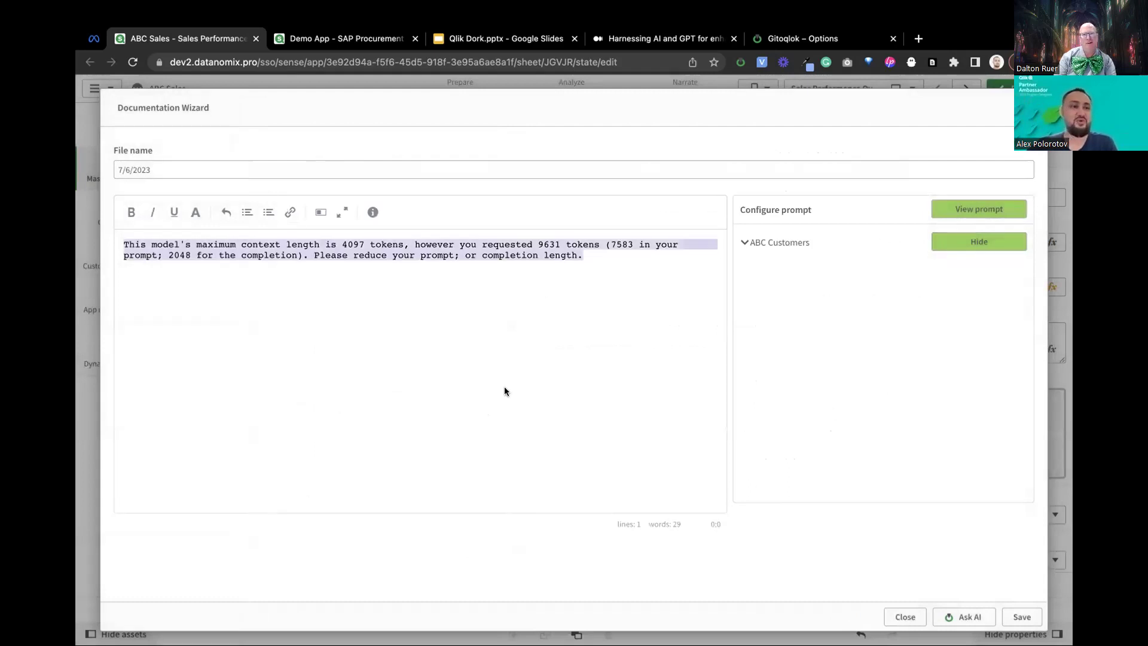
pyautogui.press('BackSpace')
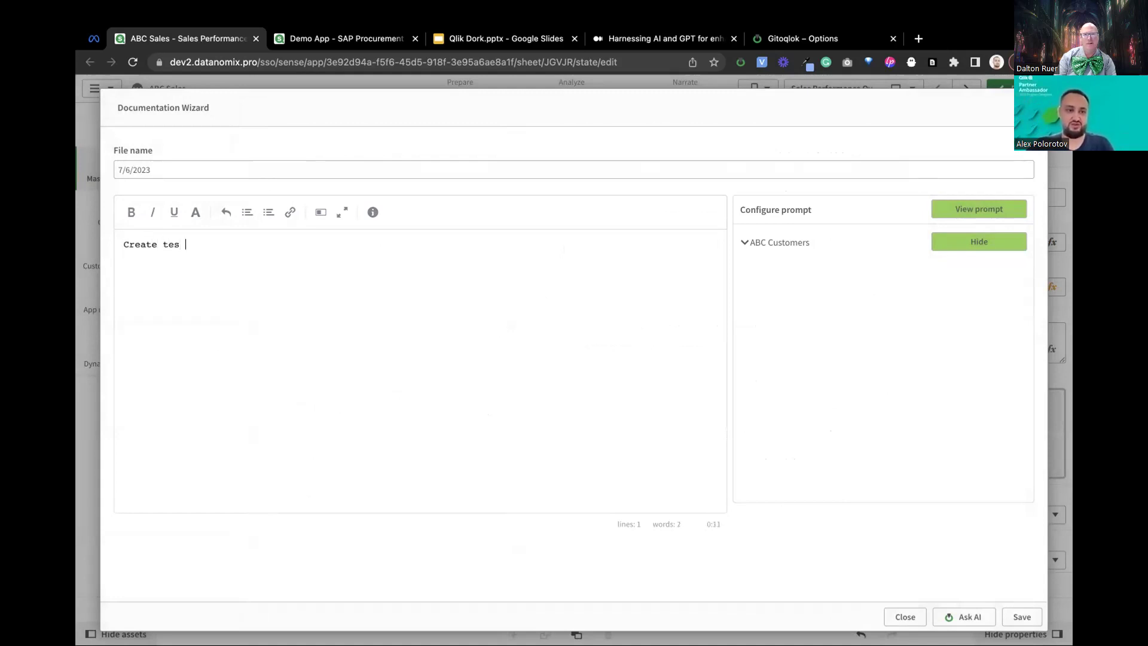
pyautogui.click(1010, 615)
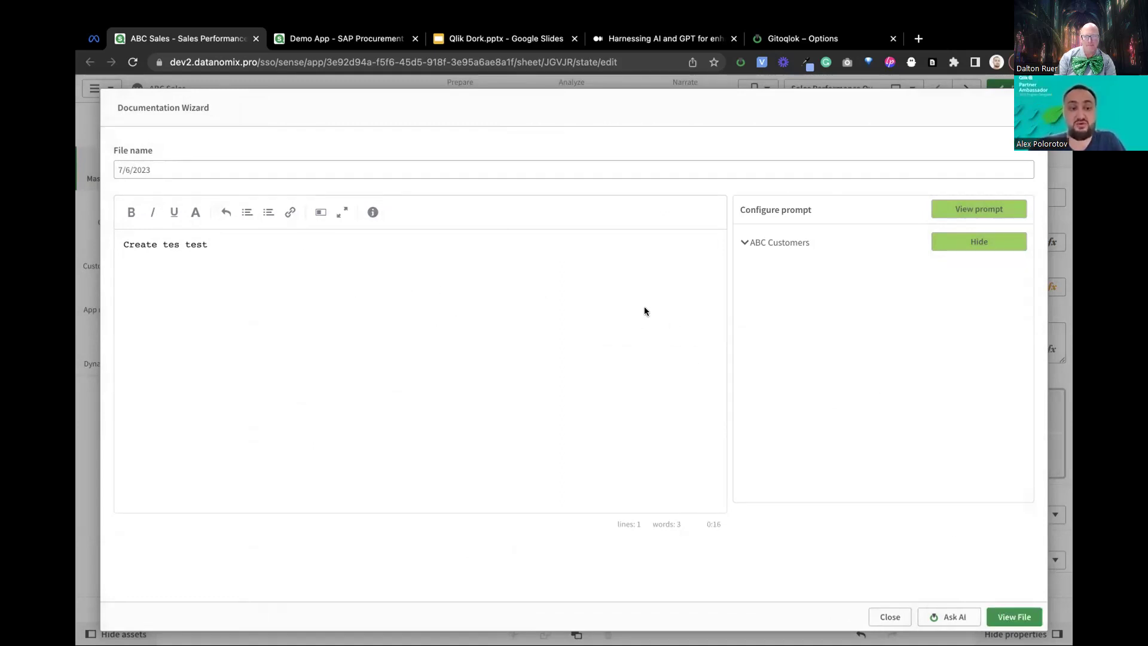
# Open the saved documentation file on GitHub and sign in, verifying with the security key and the computer account password
pyautogui.click(1013, 616)
pyautogui.press('super+l')
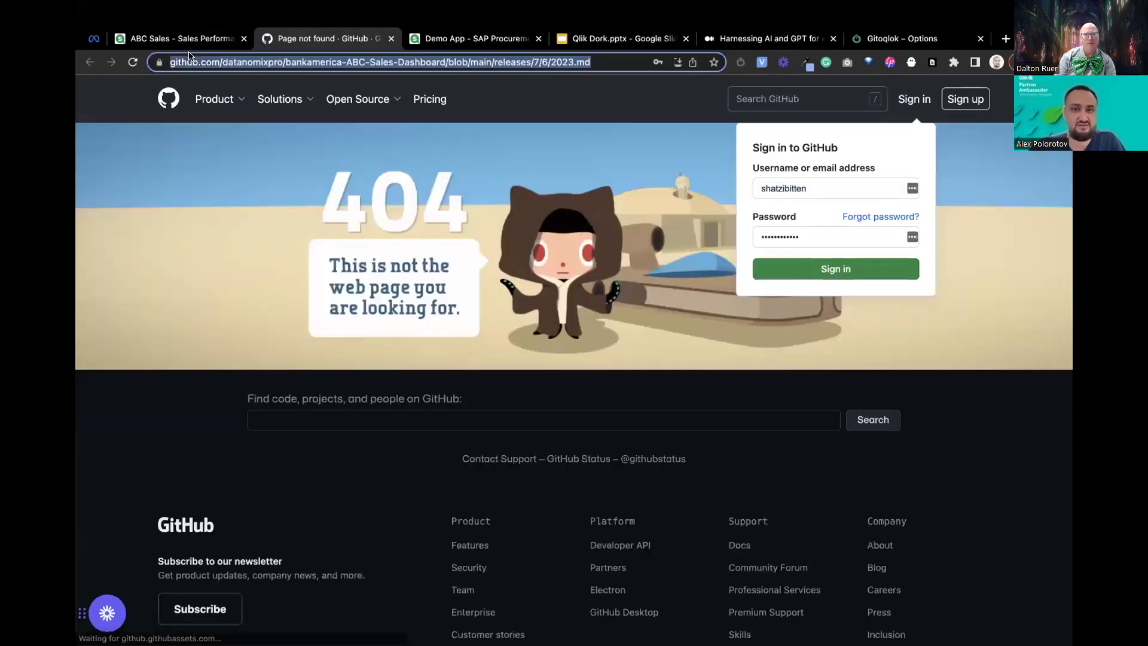
pyautogui.click(783, 268)
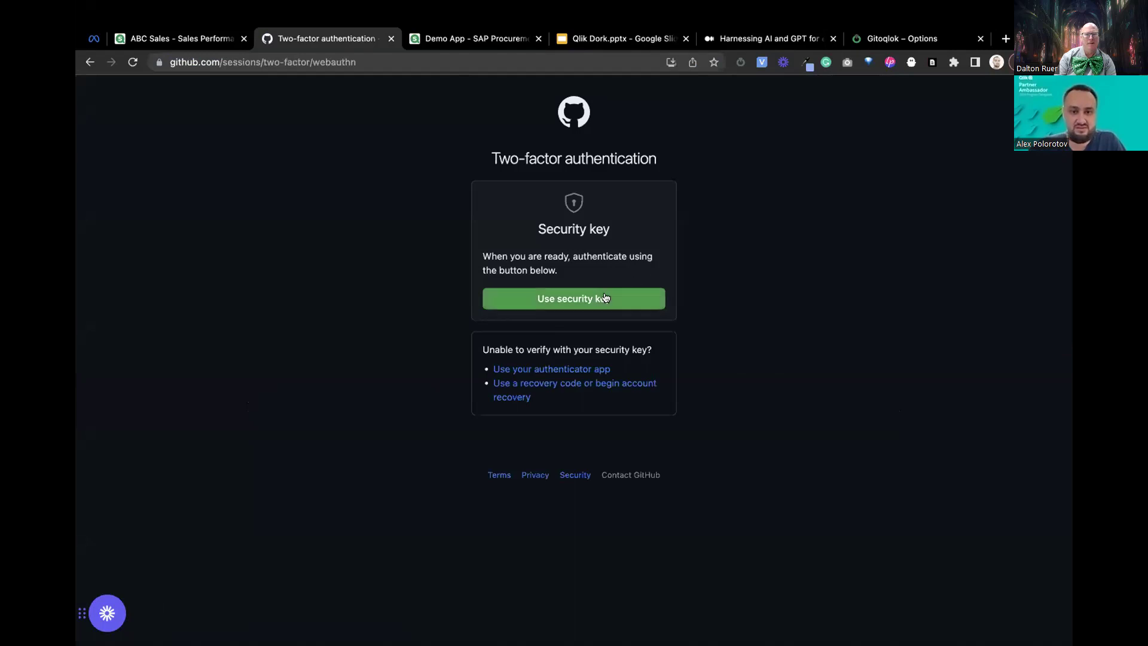
pyautogui.click(604, 297)
pyautogui.click(691, 253)
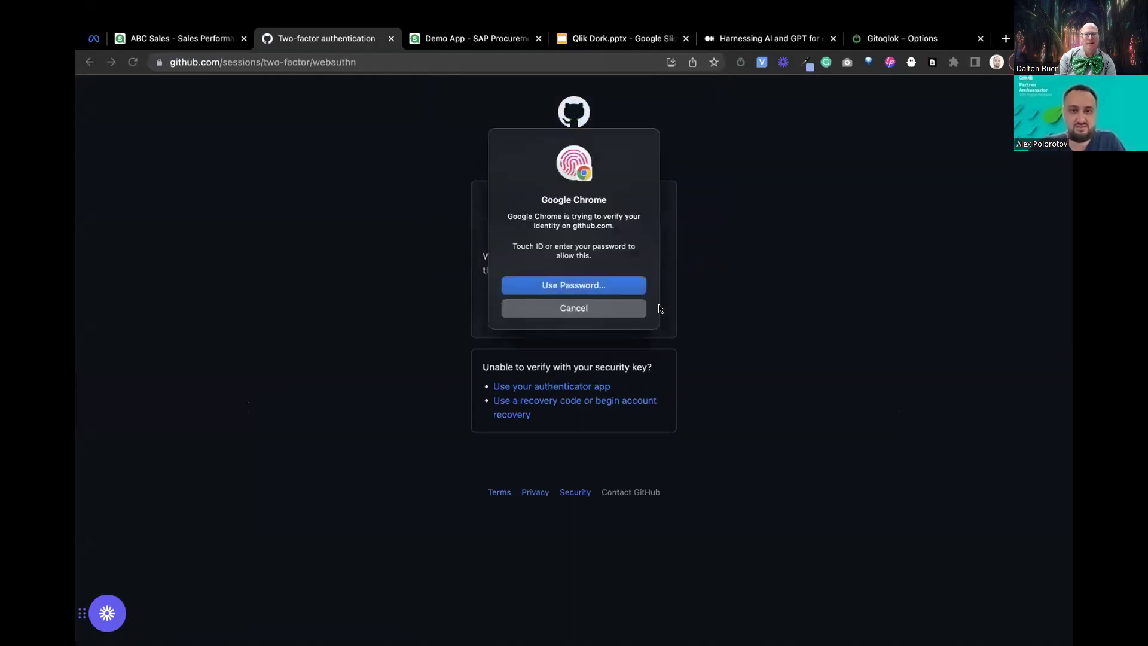
pyautogui.click(627, 286)
pyautogui.write('••••')
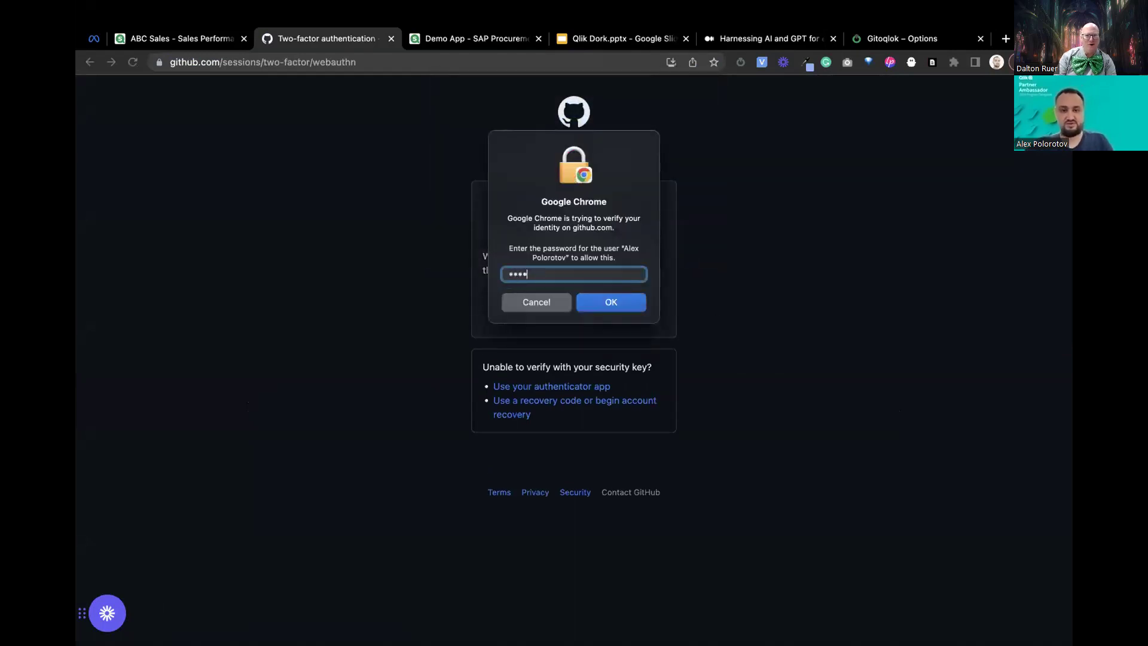
pyautogui.press('Return')
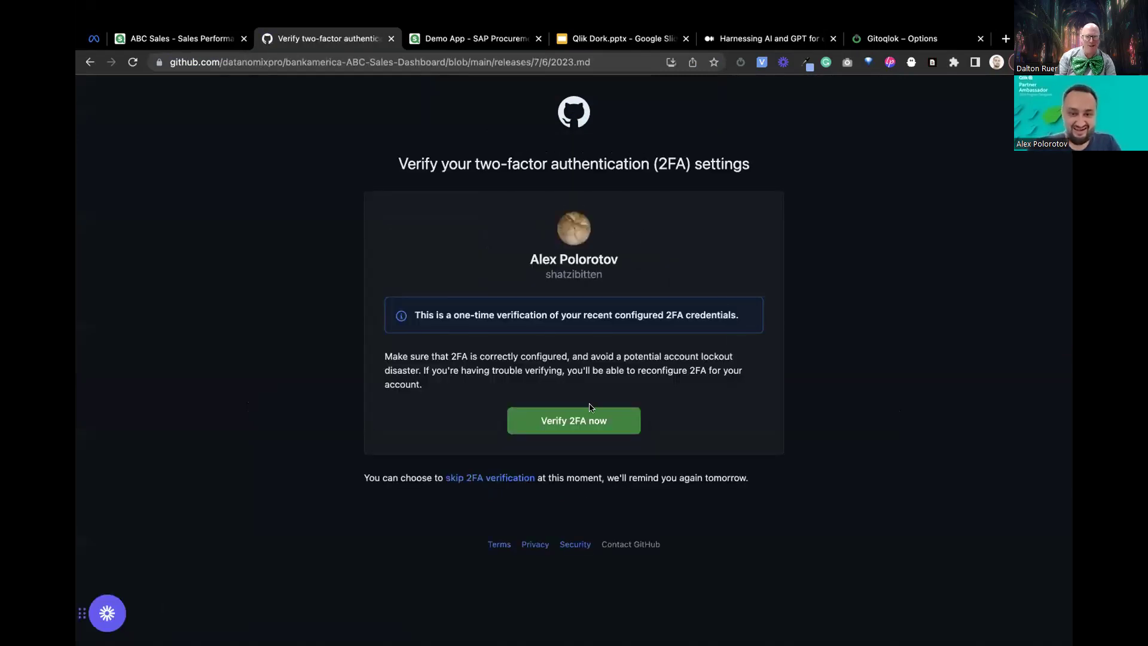
# Skip GitHub's 2FA verification and get past the account recovery settings check by confirming it or postponing the reminder
pyautogui.click(486, 478)
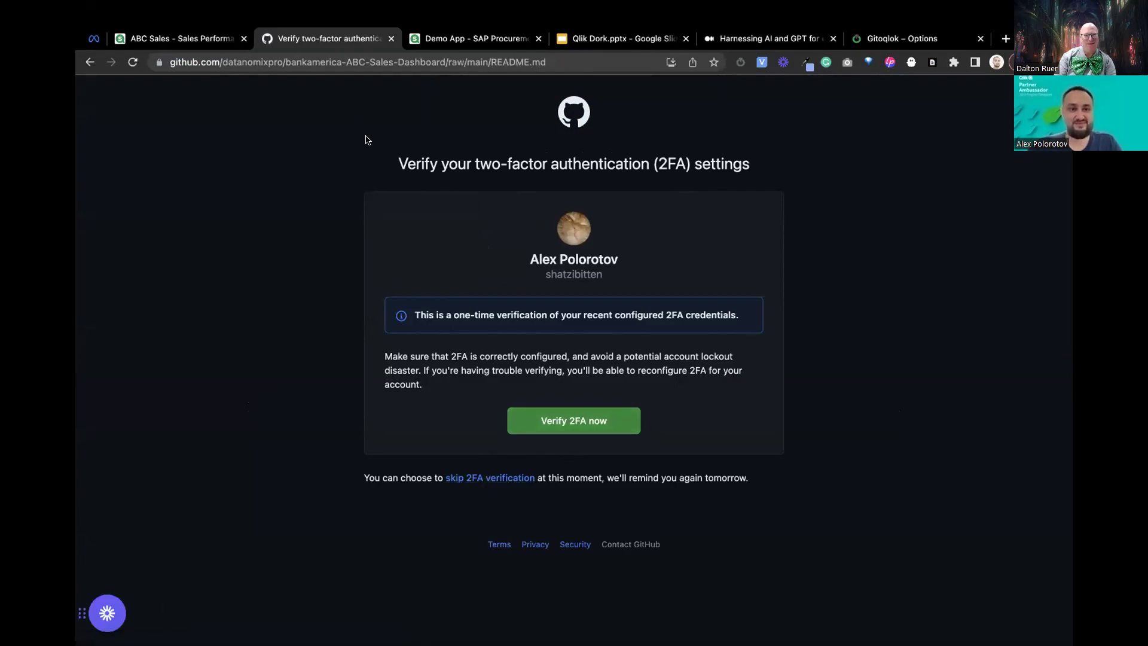
pyautogui.click(478, 478)
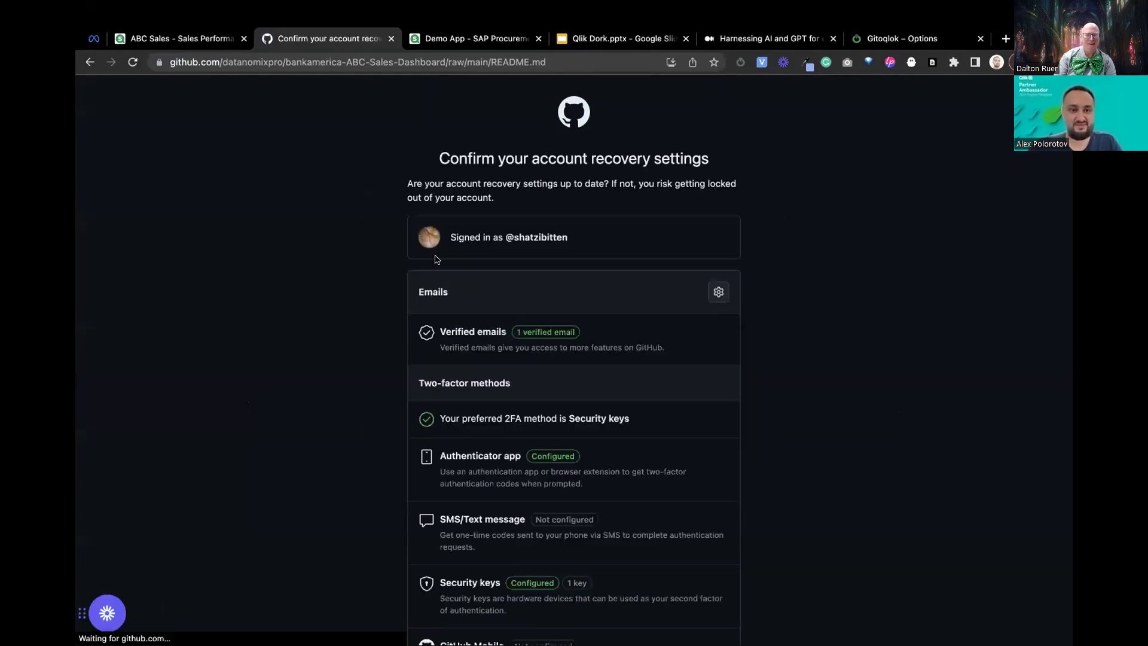
pyautogui.scroll(-6, 733, 515)
pyautogui.click(665, 469)
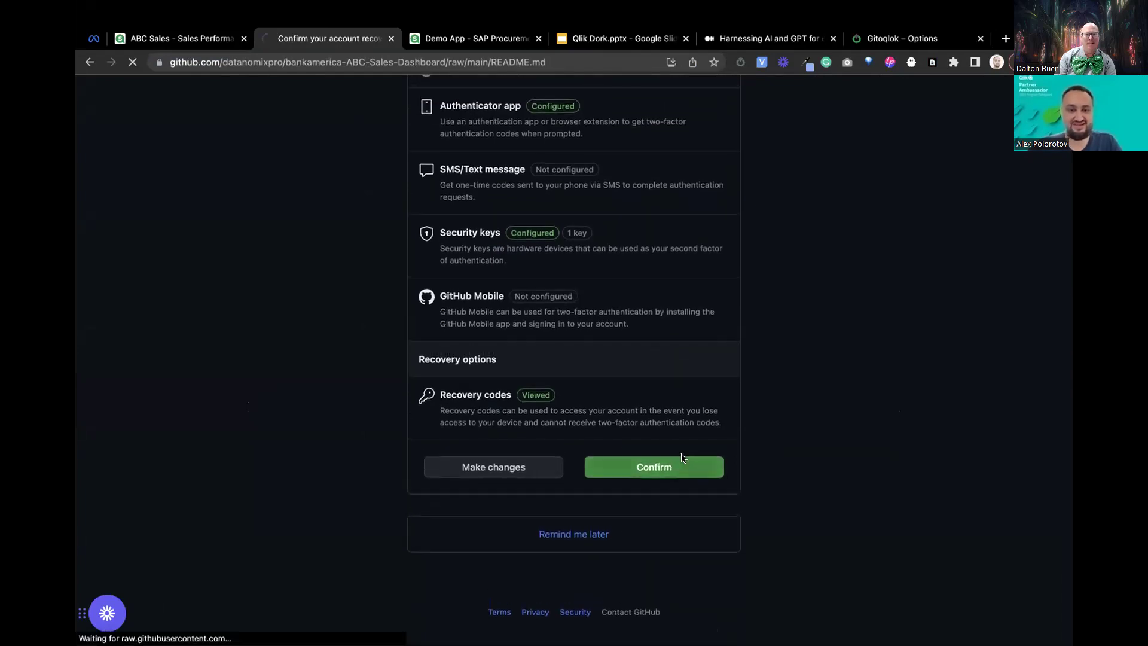
pyautogui.scroll(-6, 562, 396)
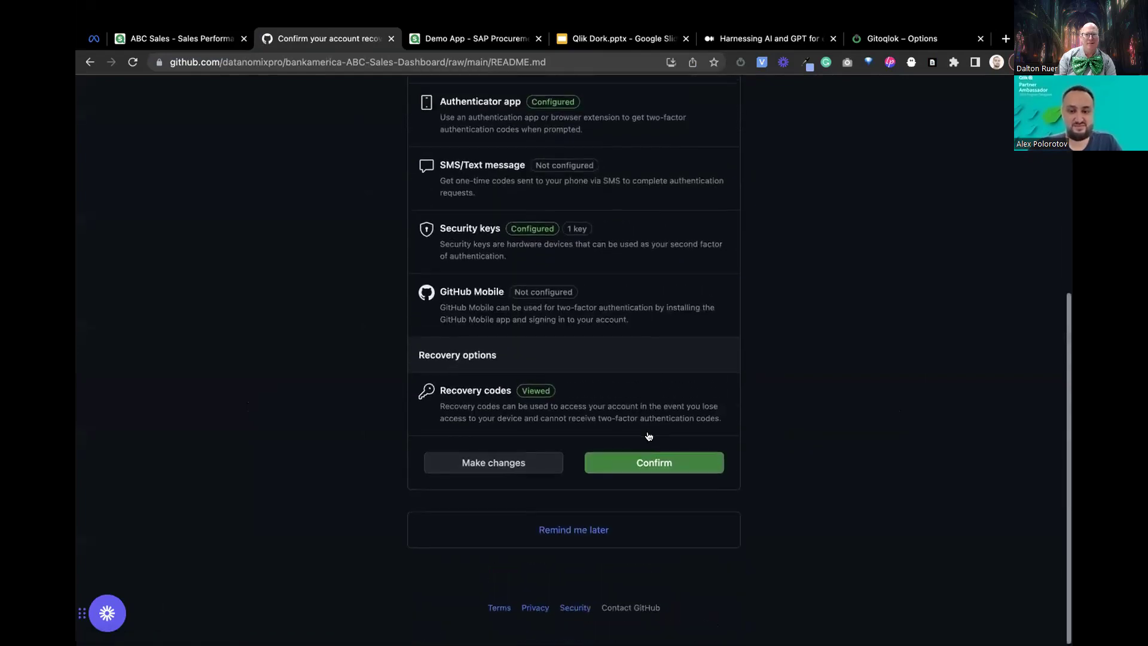
pyautogui.click(562, 534)
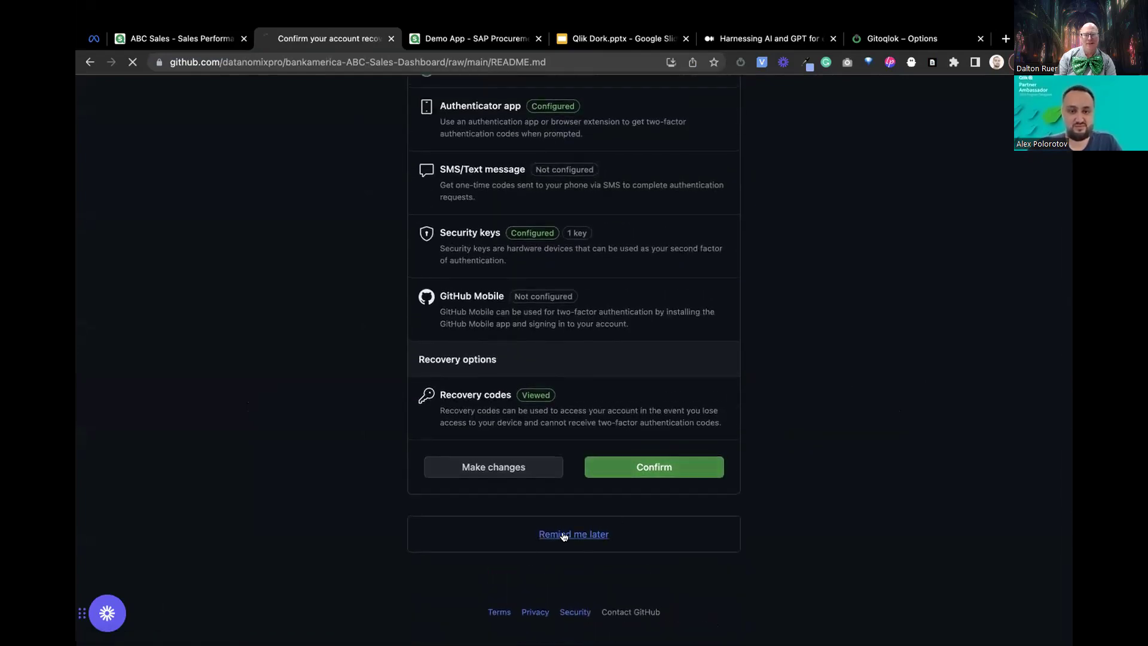
pyautogui.scroll(-6, 763, 335)
pyautogui.click(556, 541)
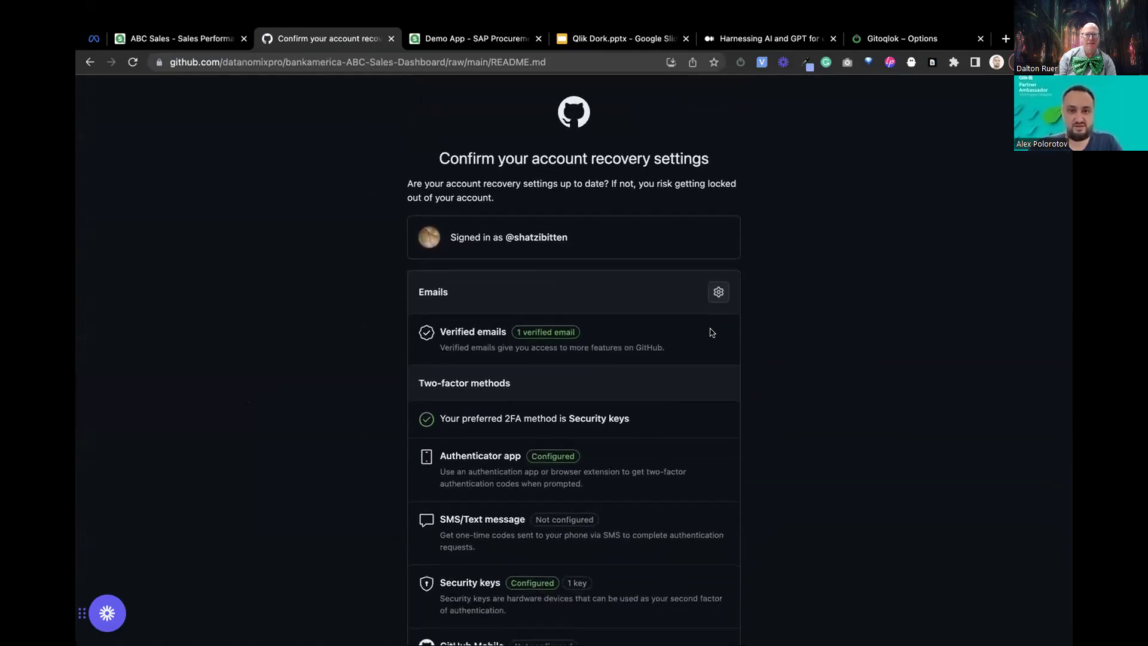
pyautogui.scroll(-6, 690, 359)
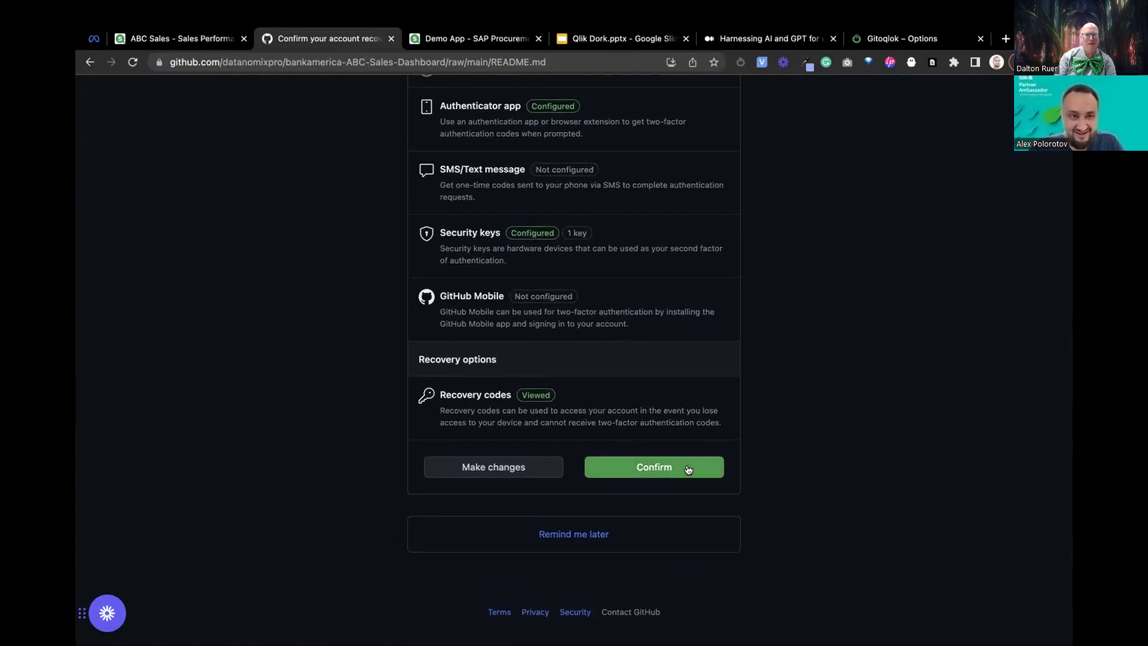
pyautogui.scroll(6, 647, 325)
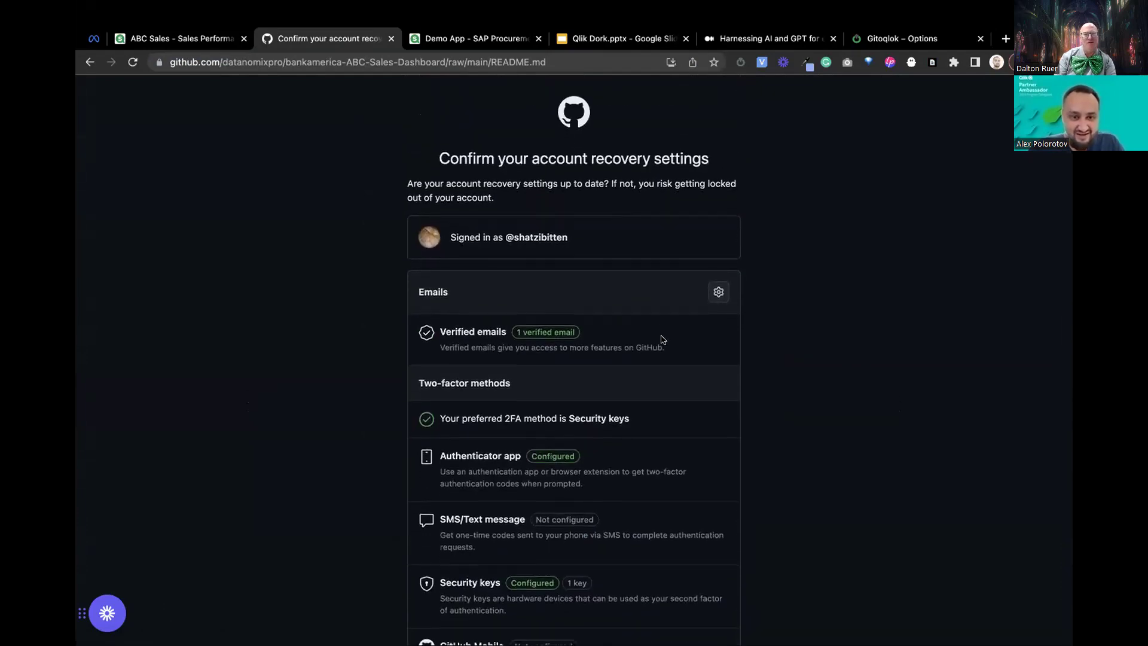
pyautogui.scroll(-6, 662, 340)
pyautogui.click(664, 472)
# Switch back to the ABC Sales app, close the documentation editor and review the sheet list in Gitoqlok's Documentation Wizard
pyautogui.click(180, 38)
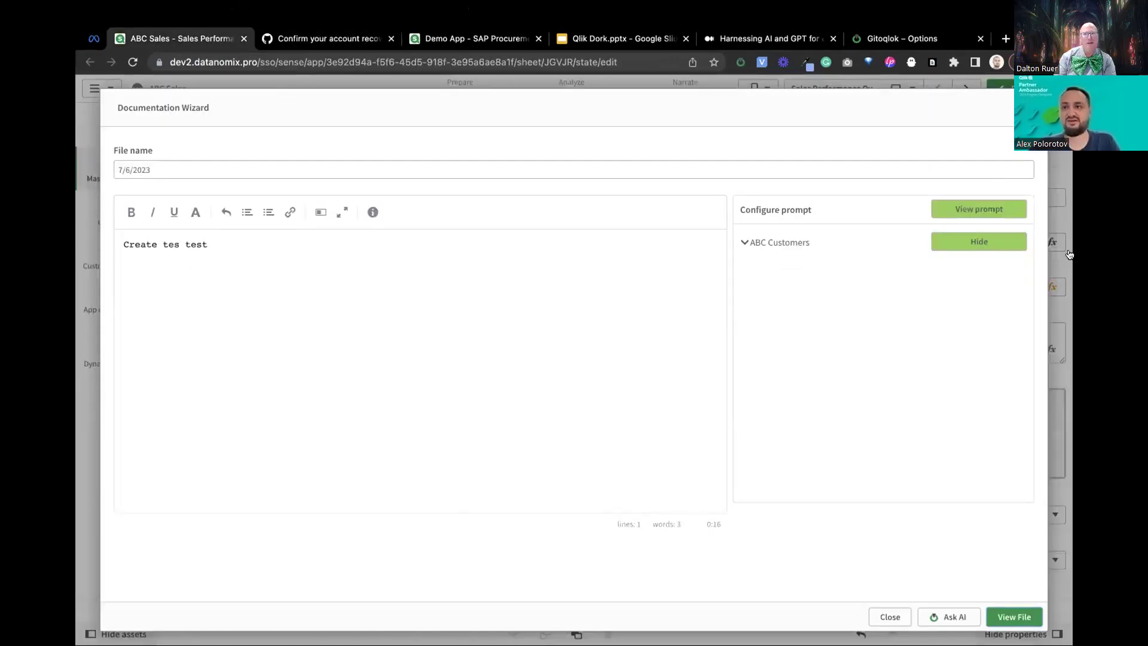
pyautogui.click(889, 617)
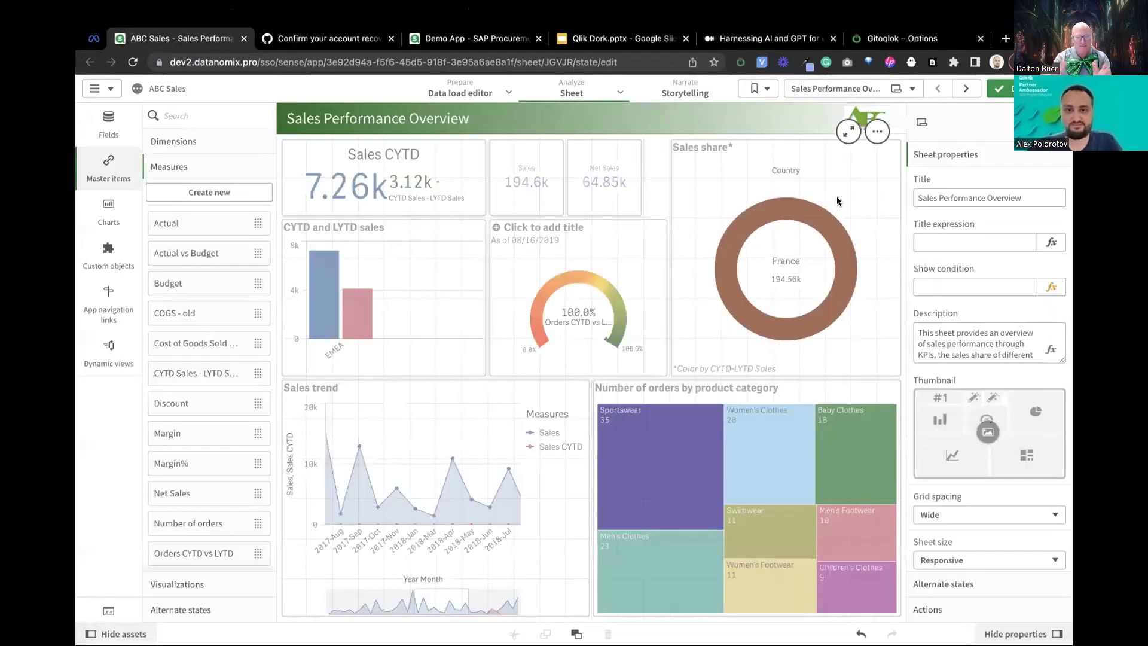
pyautogui.click(738, 62)
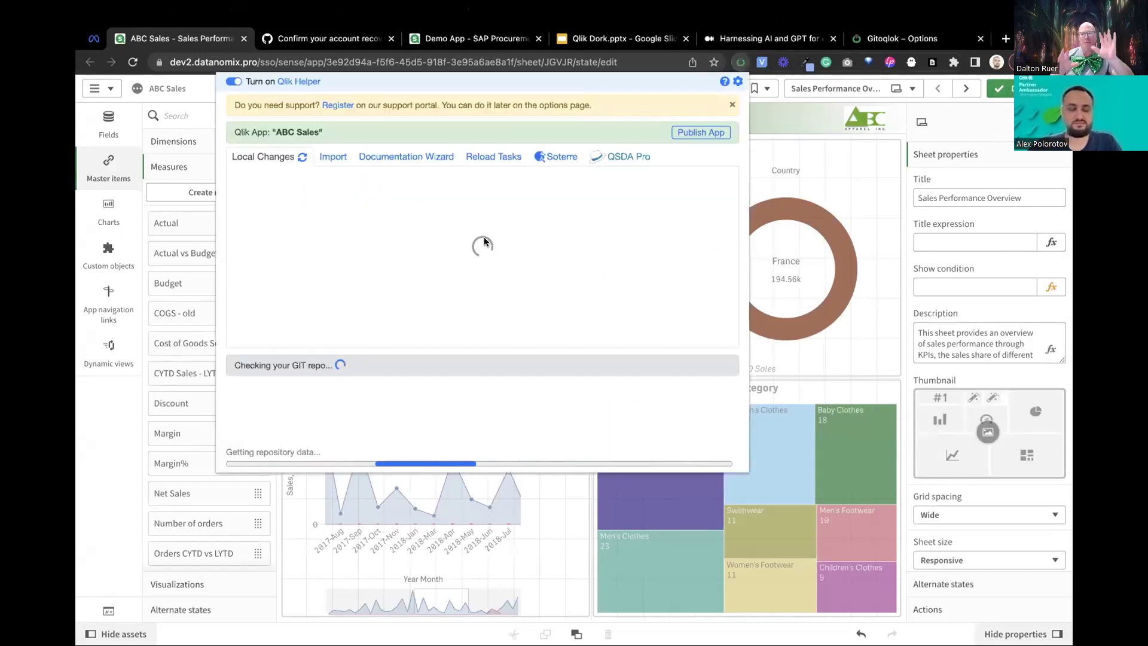
pyautogui.click(426, 158)
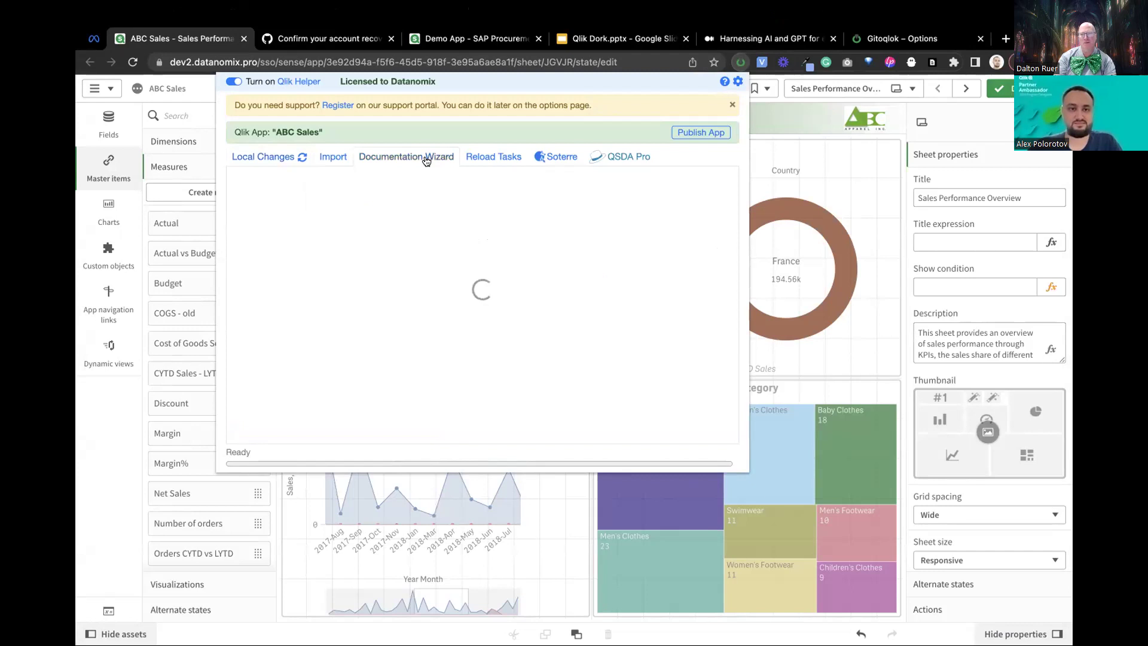
pyautogui.scroll(-2, 526, 288)
pyautogui.scroll(2, 526, 288)
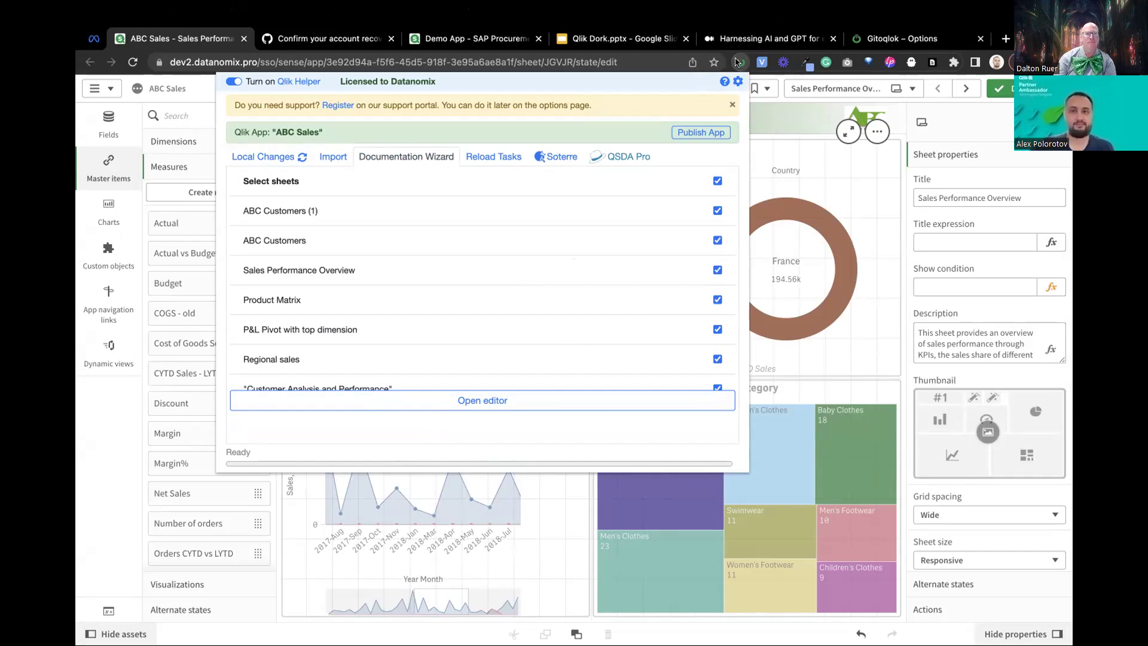
pyautogui.press('Escape')
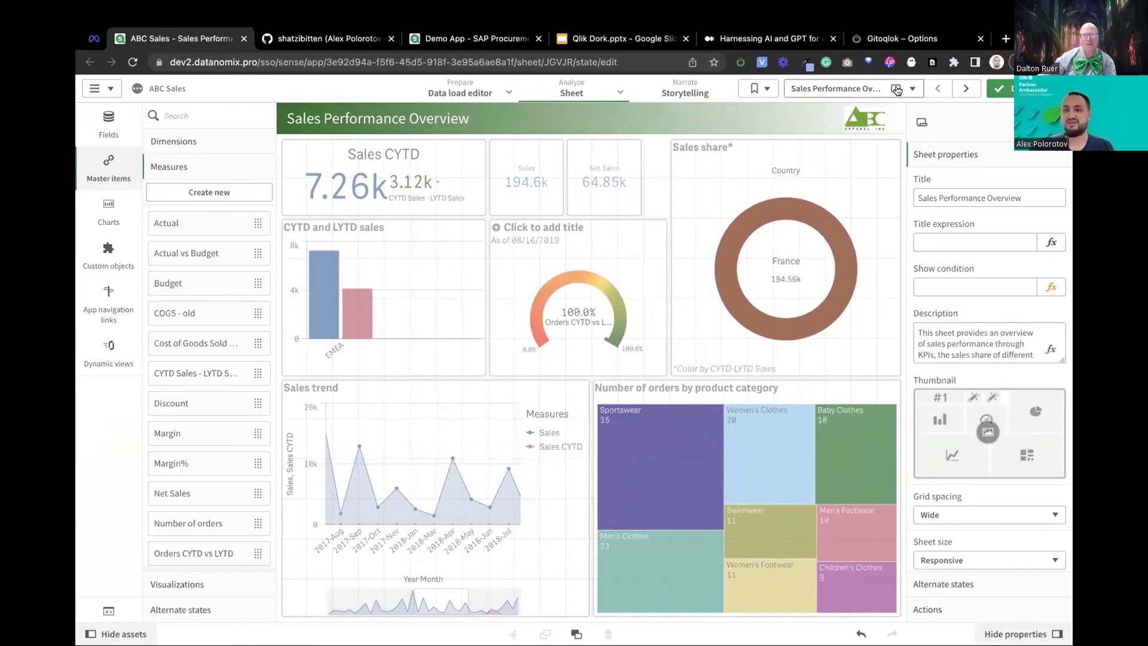
# Open Gitoqlok's Thumbnail Assistance for the Sales Performance Overview sheet from the app's sheet overview
pyautogui.click(896, 89)
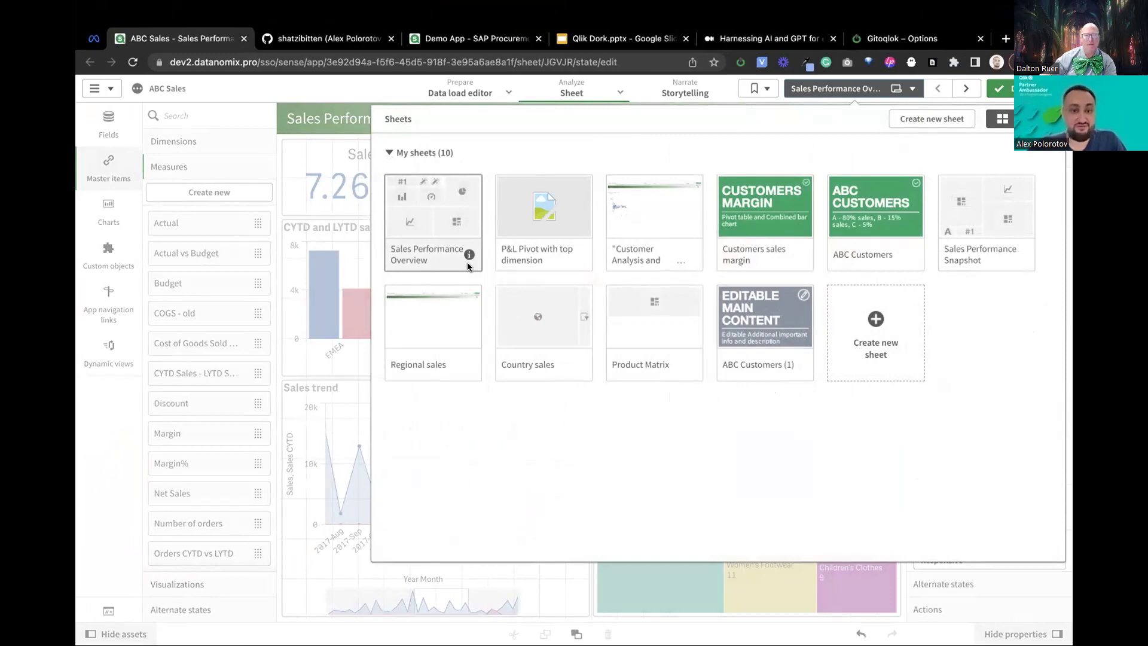
pyautogui.click(467, 253)
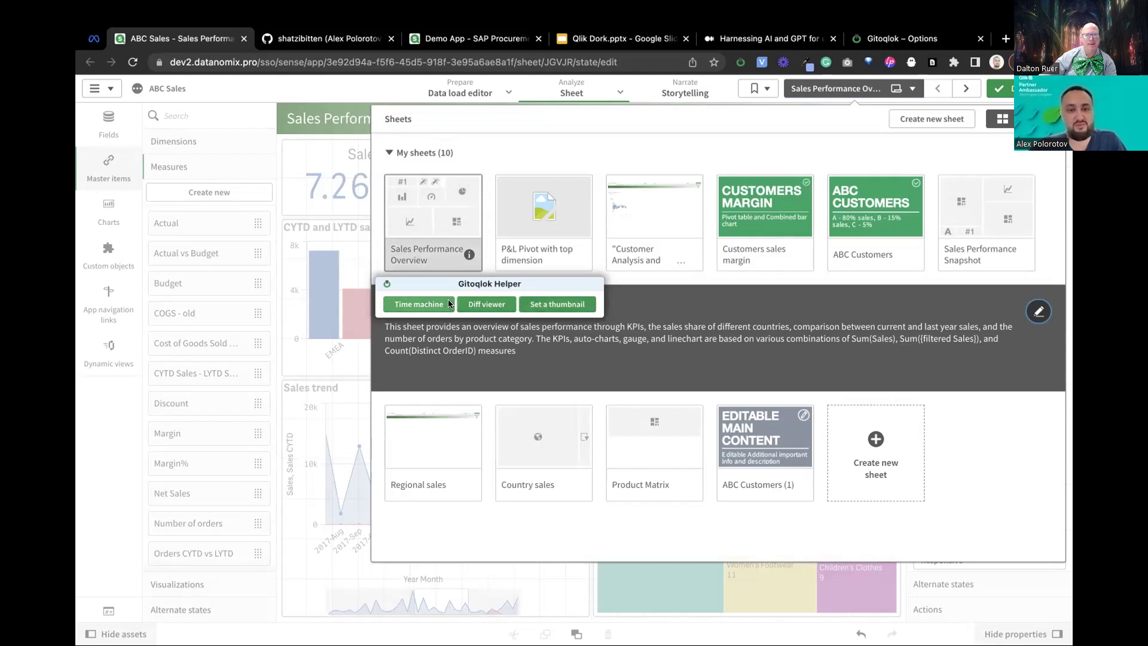
pyautogui.click(564, 306)
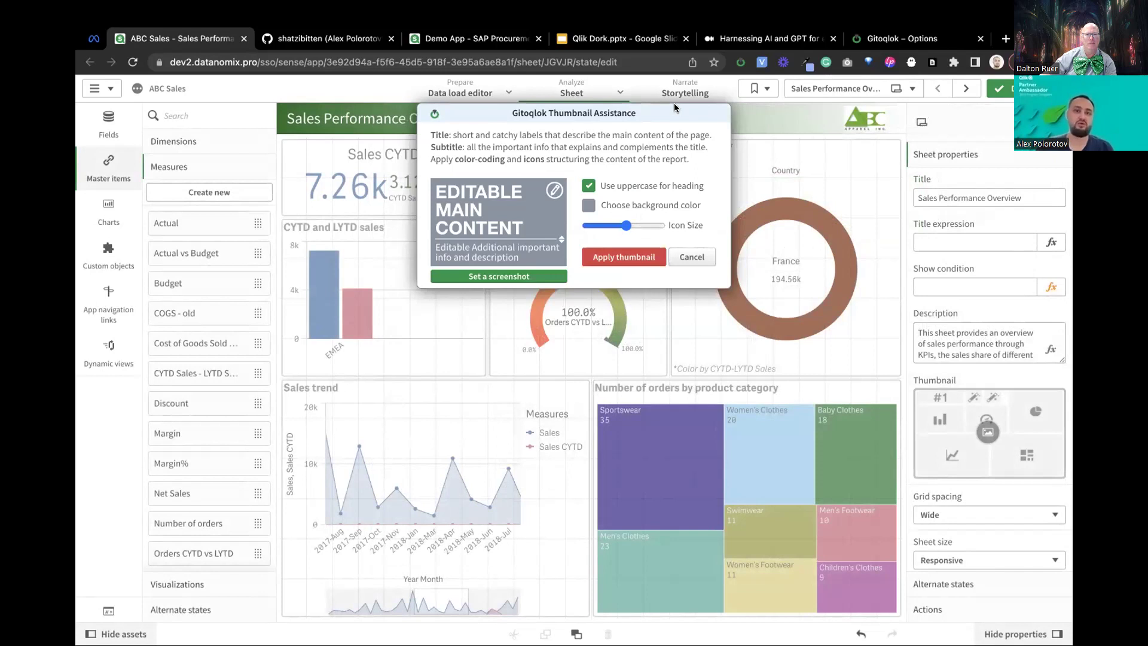
# Replace the thumbnail's main heading with SALES PERFORMANCE
pyautogui.moveTo(531, 225); pyautogui.dragTo(427, 177)
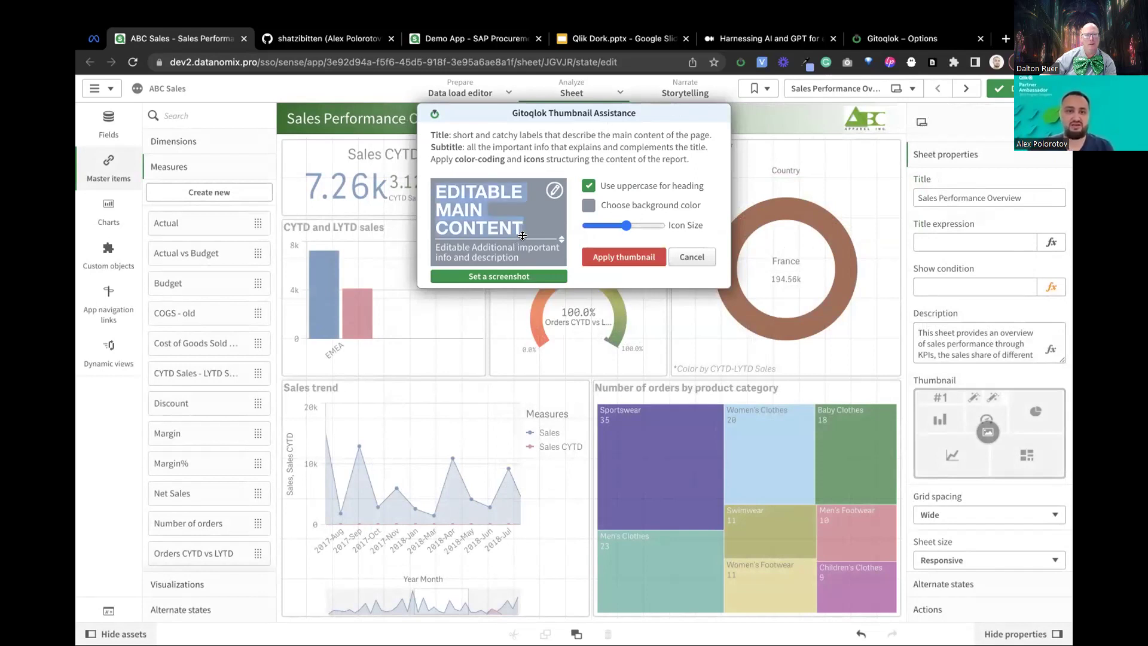
pyautogui.click(507, 209)
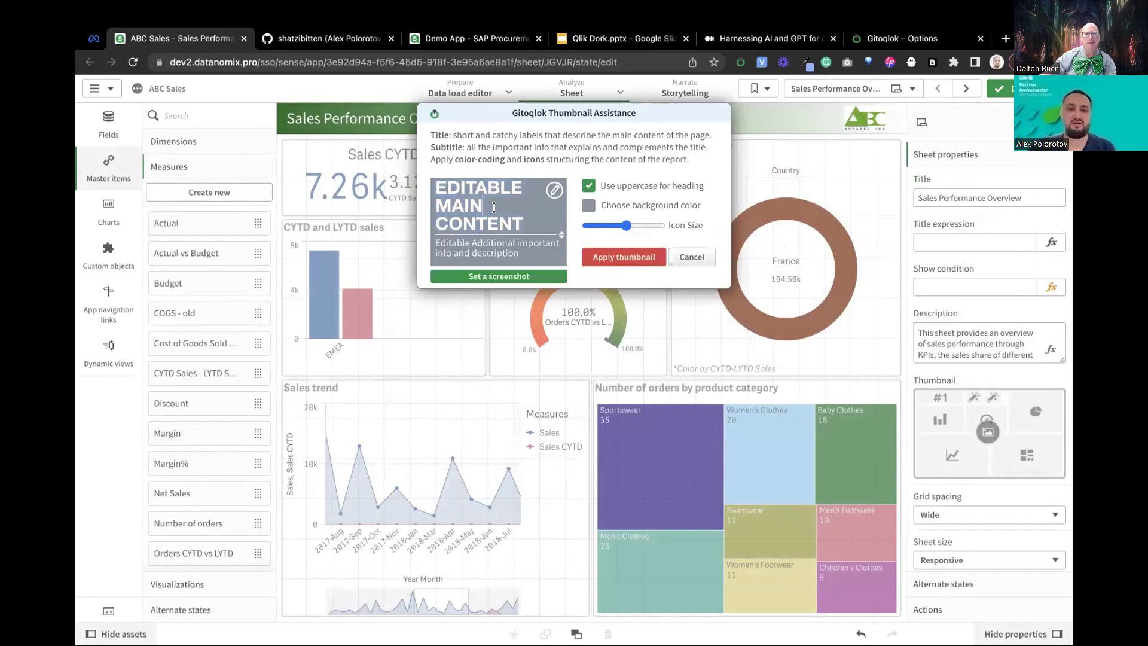
pyautogui.tripleClick(521, 221)
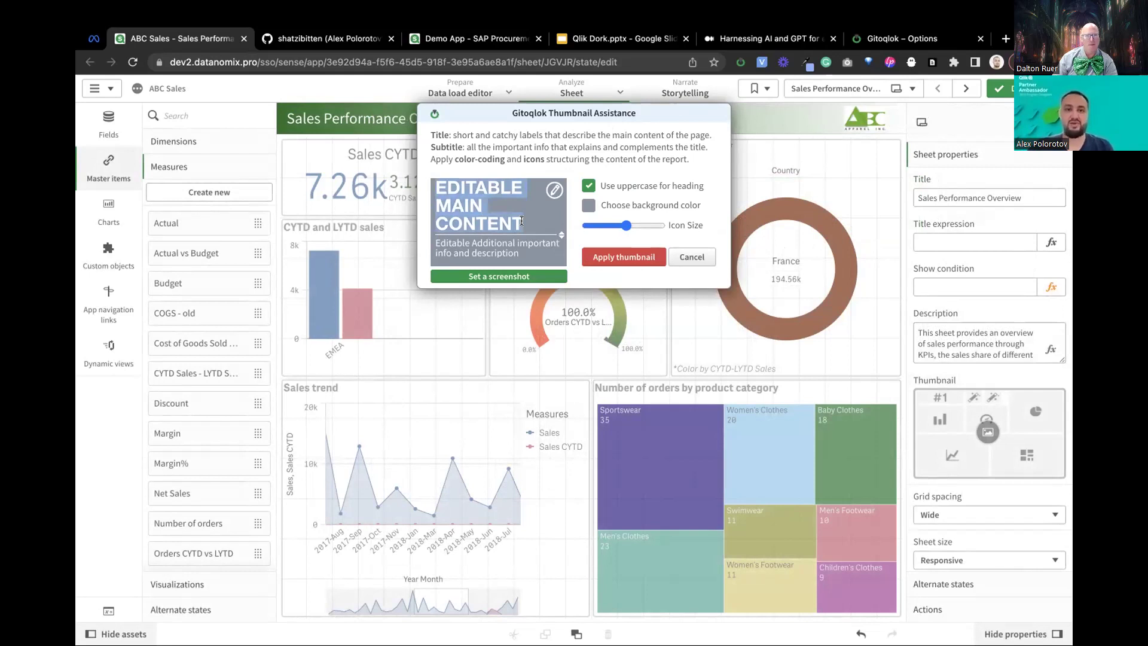
pyautogui.press('BackSpace')
pyautogui.write('SA')
pyautogui.press('BackSpace')
pyautogui.press('BackSpace')
pyautogui.write('A')
pyautogui.press('BackSpace')
pyautogui.write('SALES PERFRO')
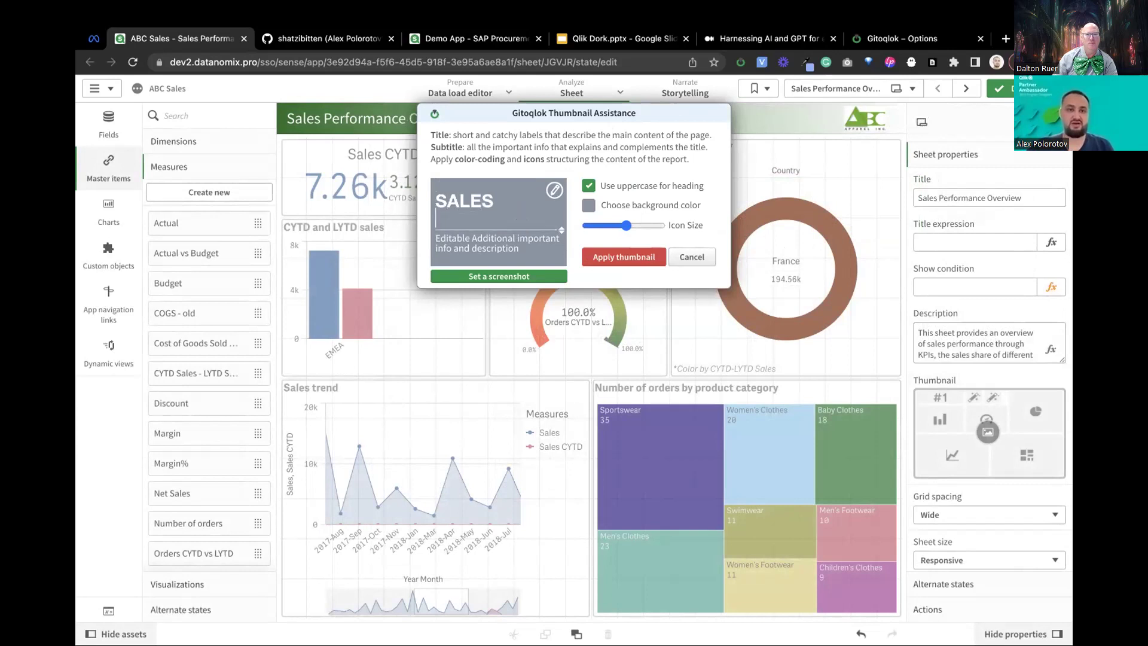
pyautogui.write('MA')
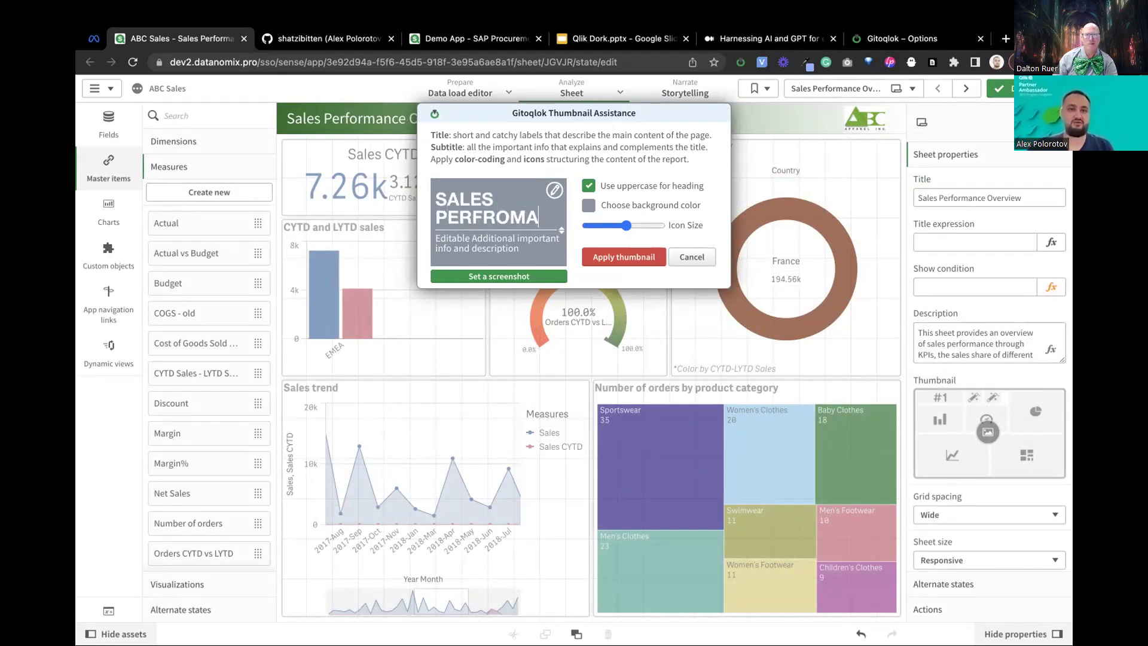
pyautogui.press('BackSpace')
pyautogui.press('BackSpace')
pyautogui.press('BackSpace')
pyautogui.press('BackSpace')
pyautogui.write('ORMANCE')
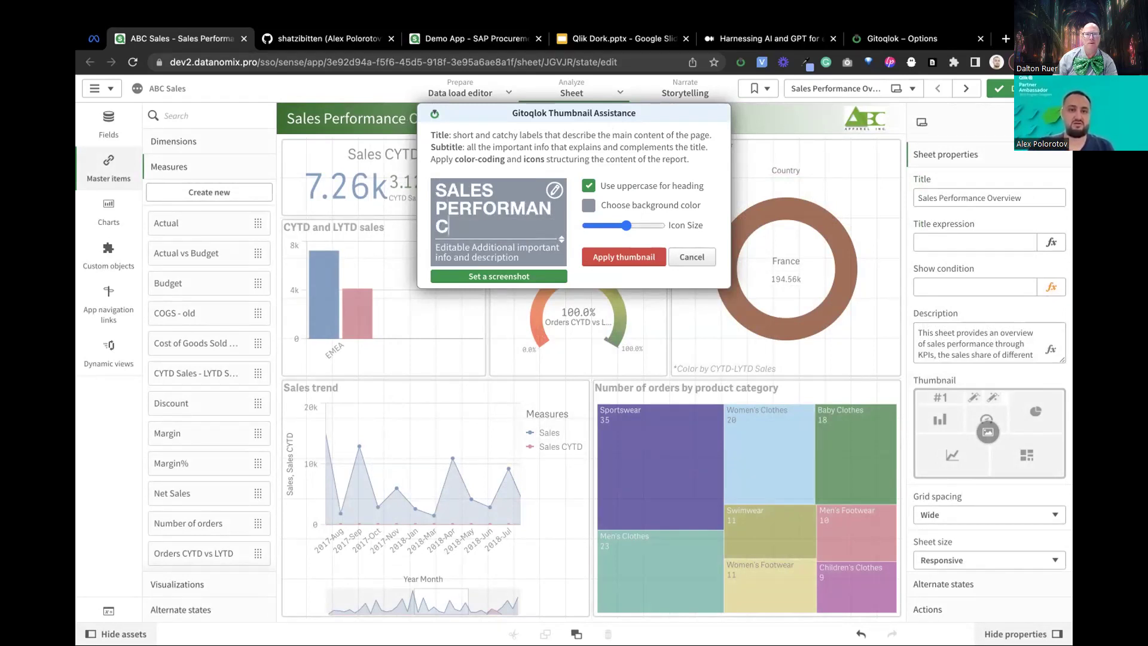
# Set the thumbnail's icon to the circled check mark and its background to the lightest green in the default palette
pyautogui.click(554, 190)
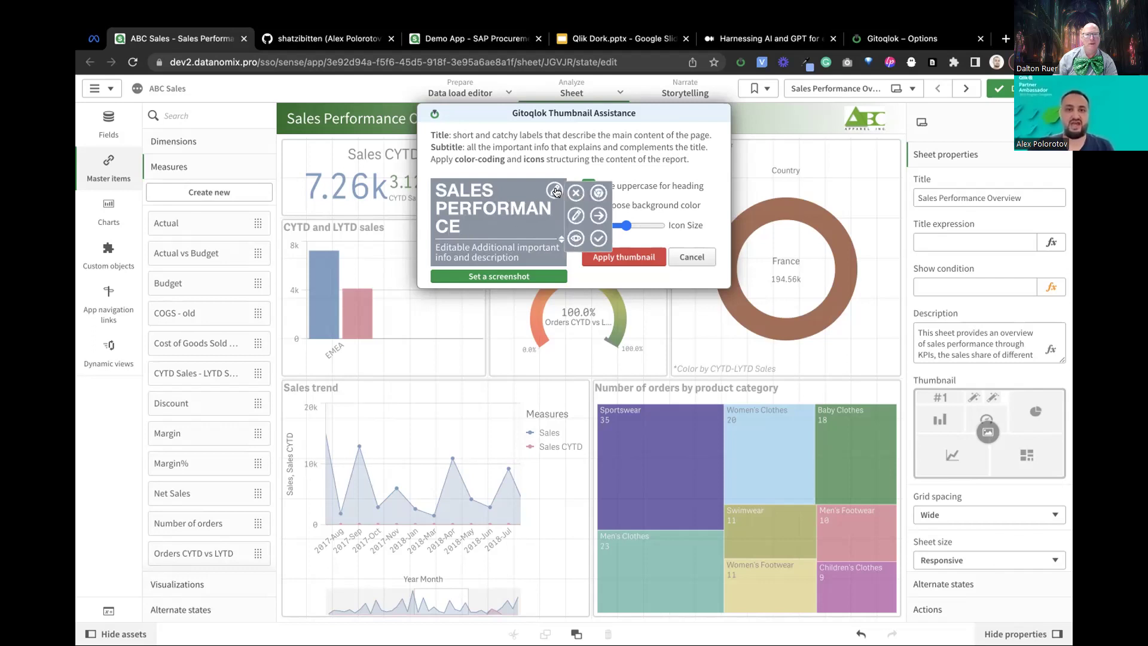
pyautogui.click(597, 240)
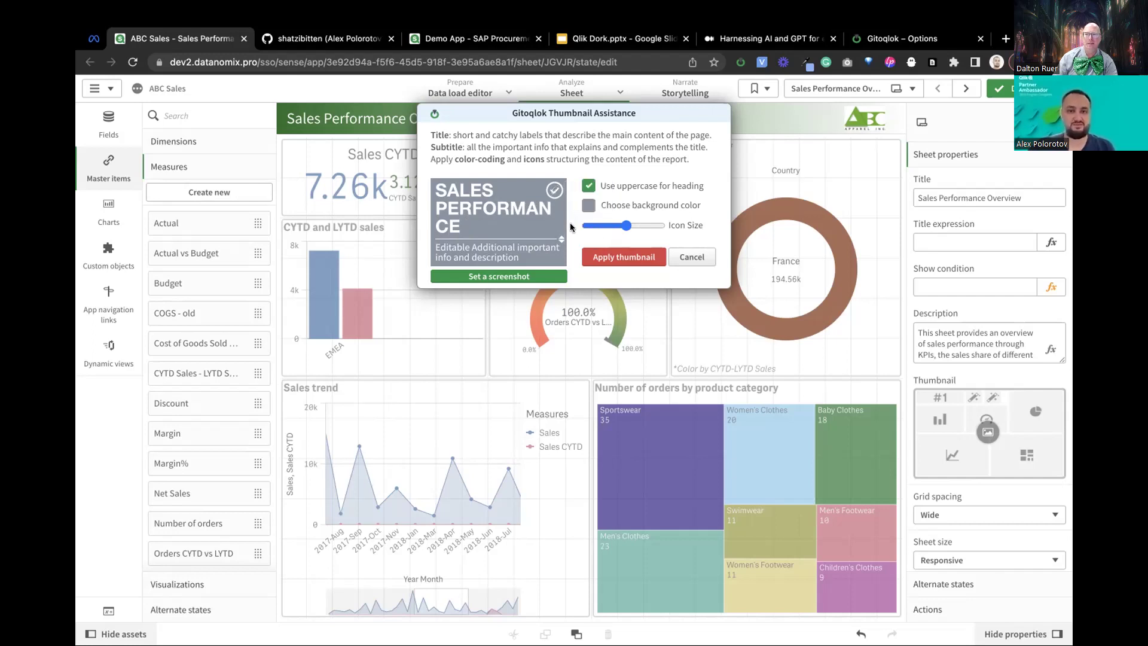
pyautogui.click(588, 205)
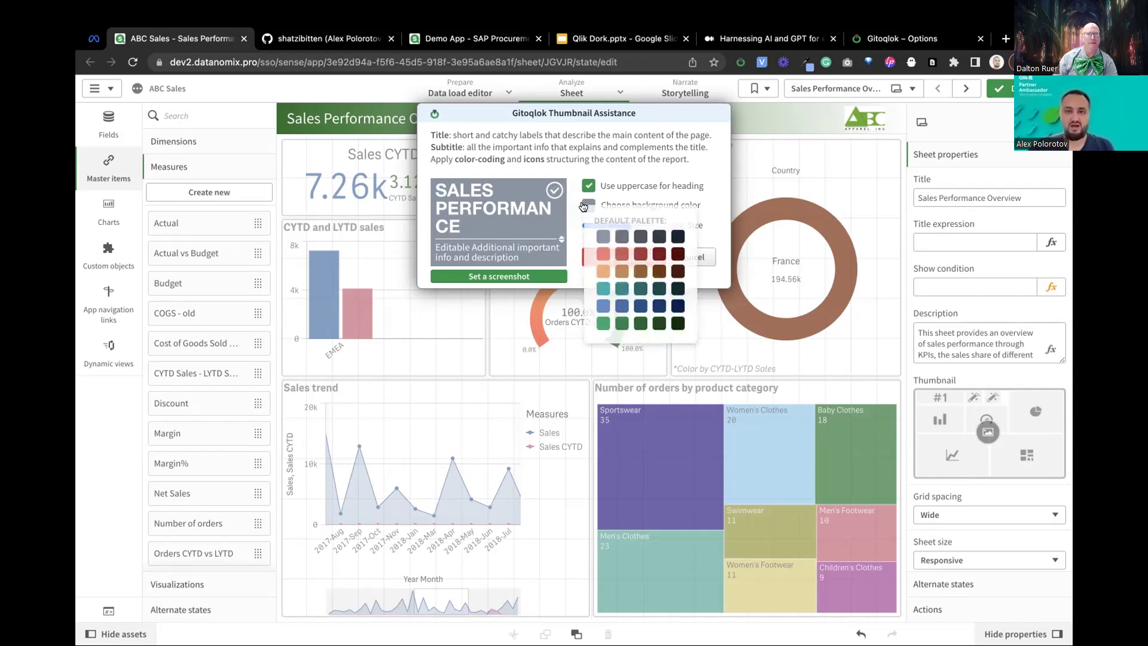
pyautogui.click(602, 324)
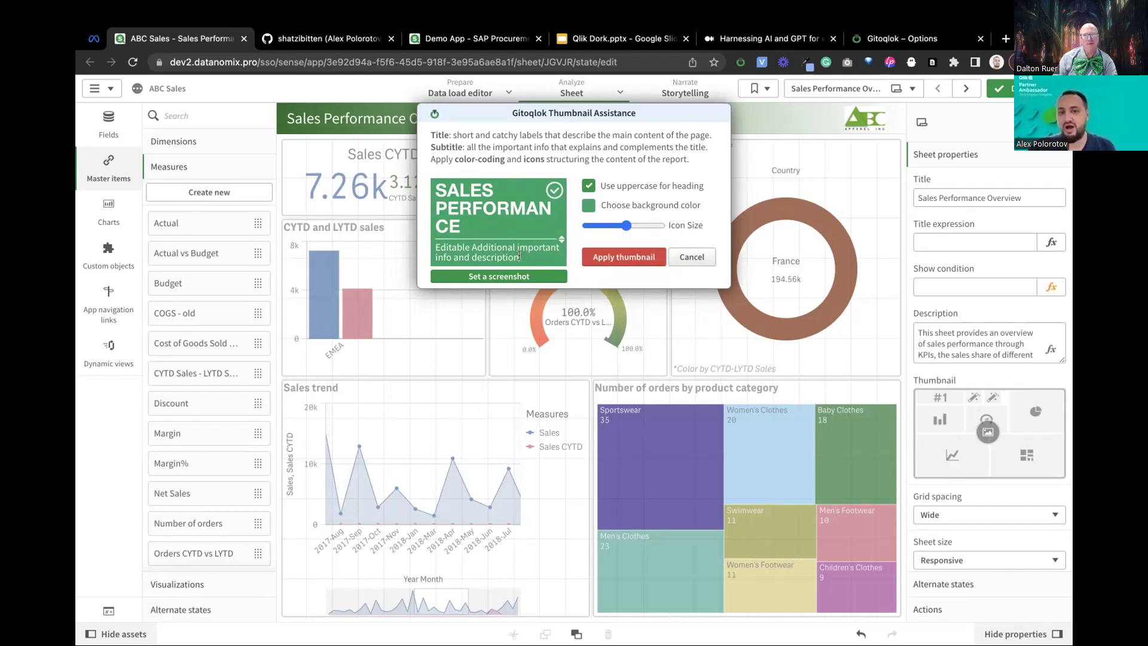
# Replace the thumbnail's subtitle with "Orders by category and sales trend by month"
pyautogui.moveTo(525, 255); pyautogui.dragTo(414, 243)
pyautogui.press('BackSpace')
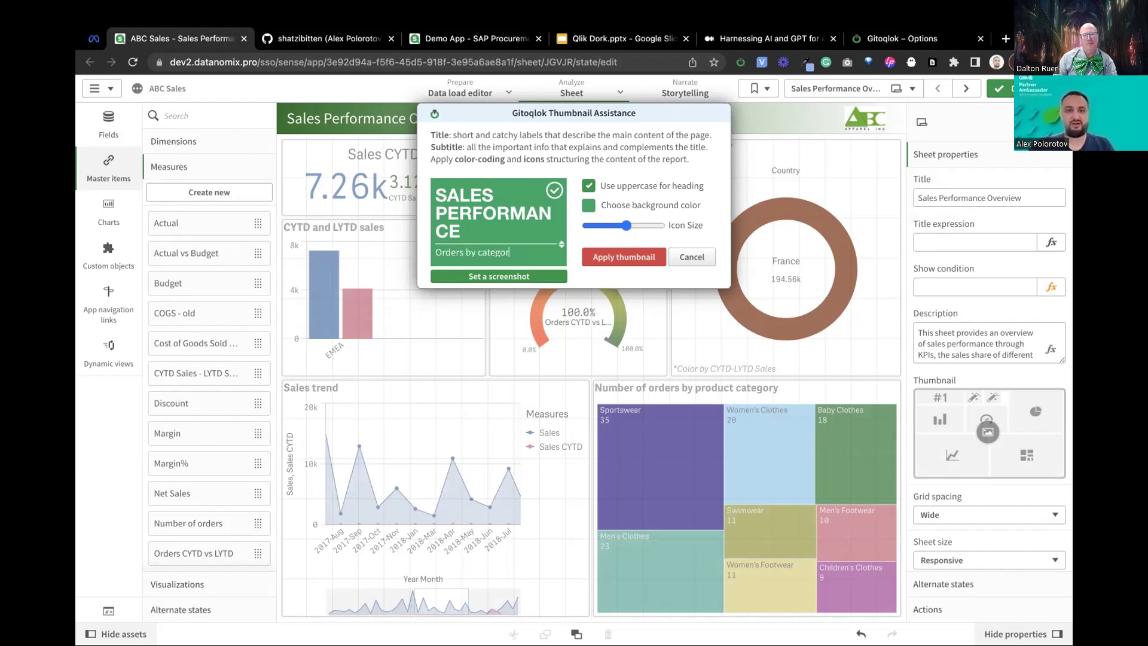
pyautogui.write('and distribution')
pyautogui.press('BackSpace')
pyautogui.press('BackSpace')
pyautogui.press('BackSpace')
pyautogui.press('BackSpace')
pyautogui.press('BackSpace')
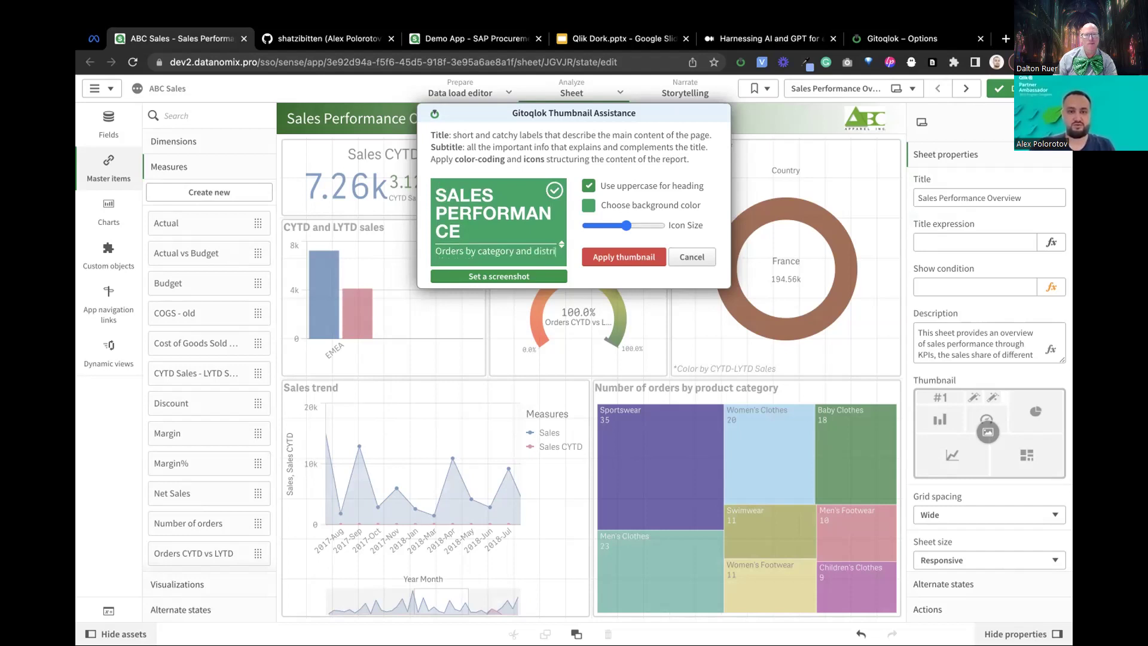
pyautogui.write('sales trend by month')
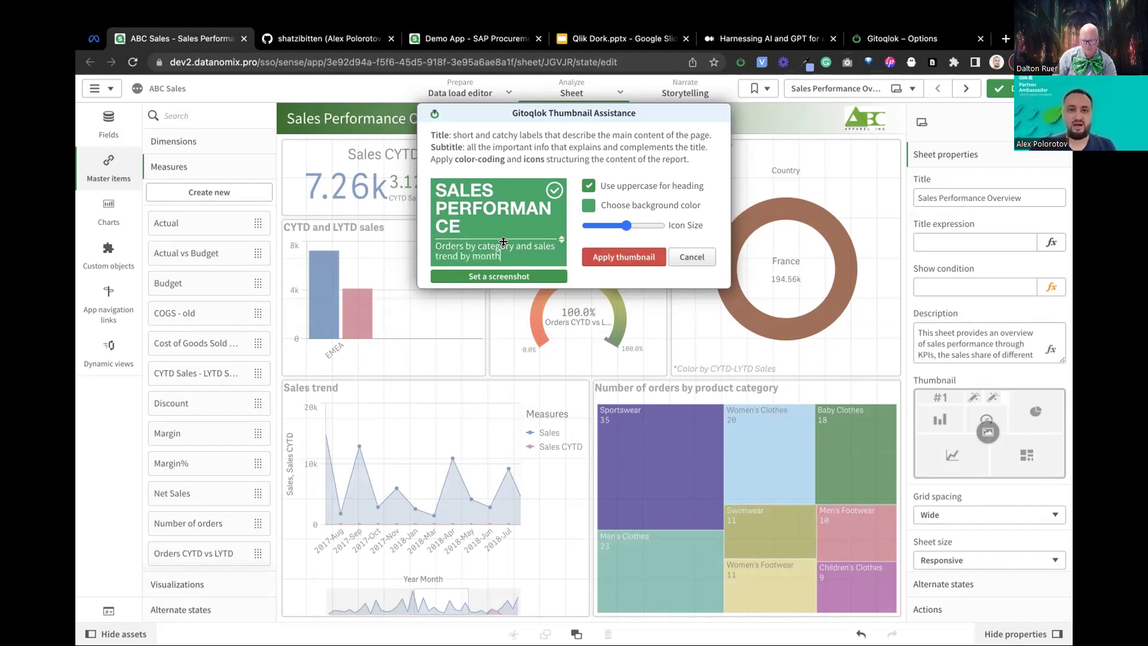
# Reduce the thumbnail's icon size and apply the thumbnail to the sheet, checking it in the app's sheet list
pyautogui.moveTo(608, 229); pyautogui.dragTo(533, 235)
pyautogui.click(622, 260)
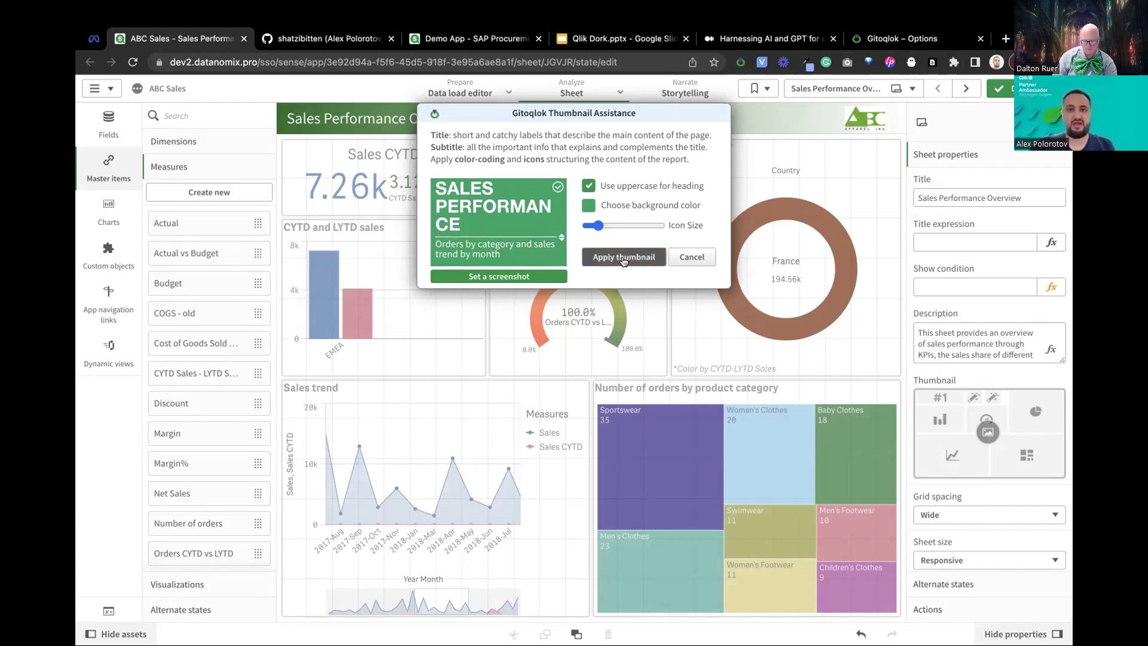
pyautogui.click(623, 258)
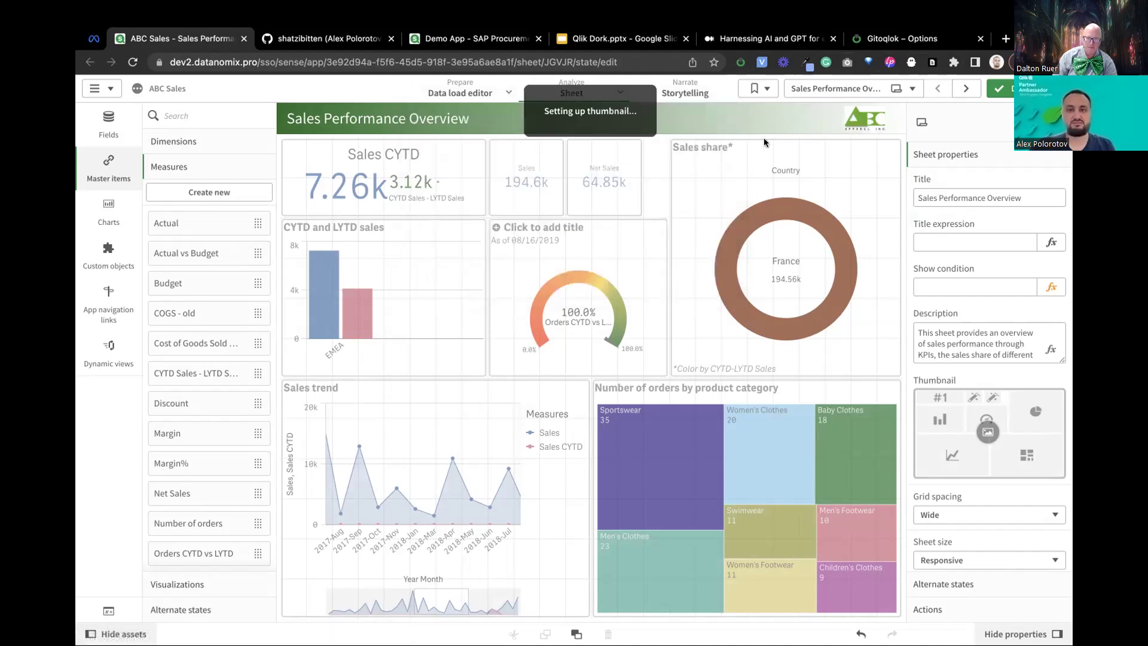
pyautogui.click(863, 90)
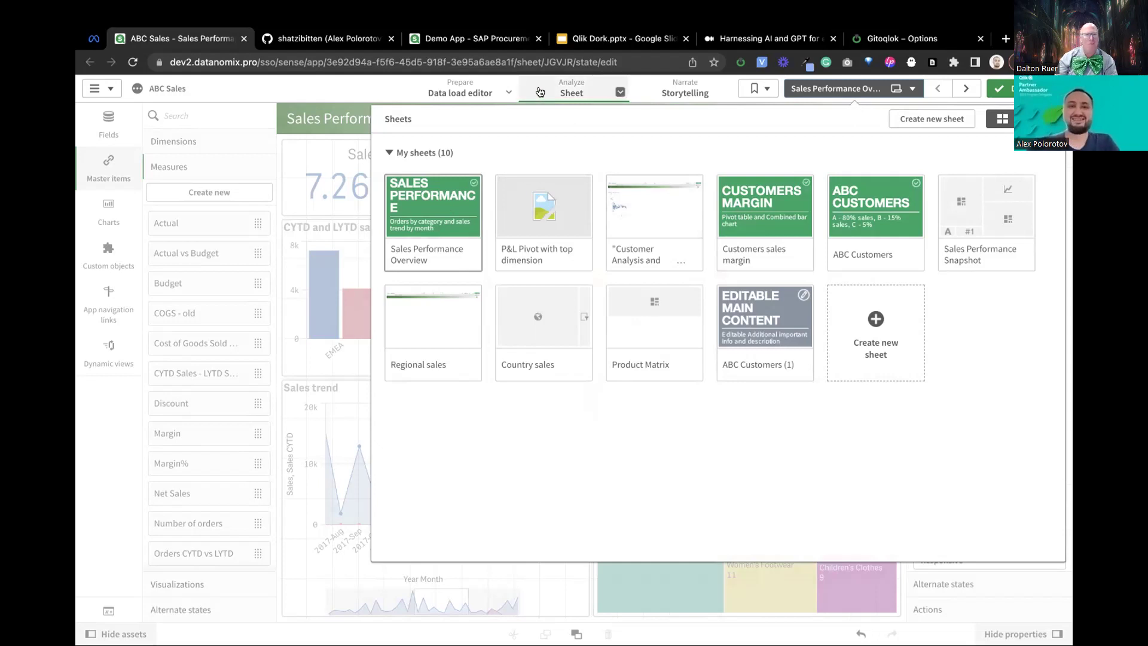
# Open the ABC Sales app's data load editor and close the debug panel to show the whole Main script
pyautogui.click(464, 92)
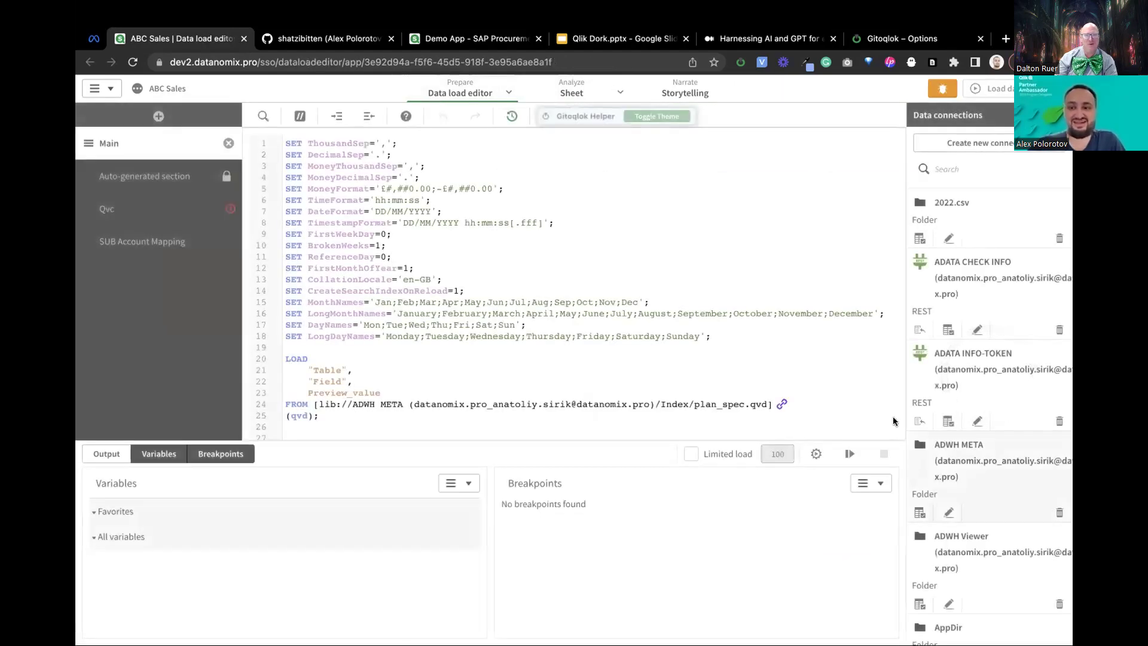
pyautogui.scroll(-3, 796, 348)
pyautogui.click(942, 88)
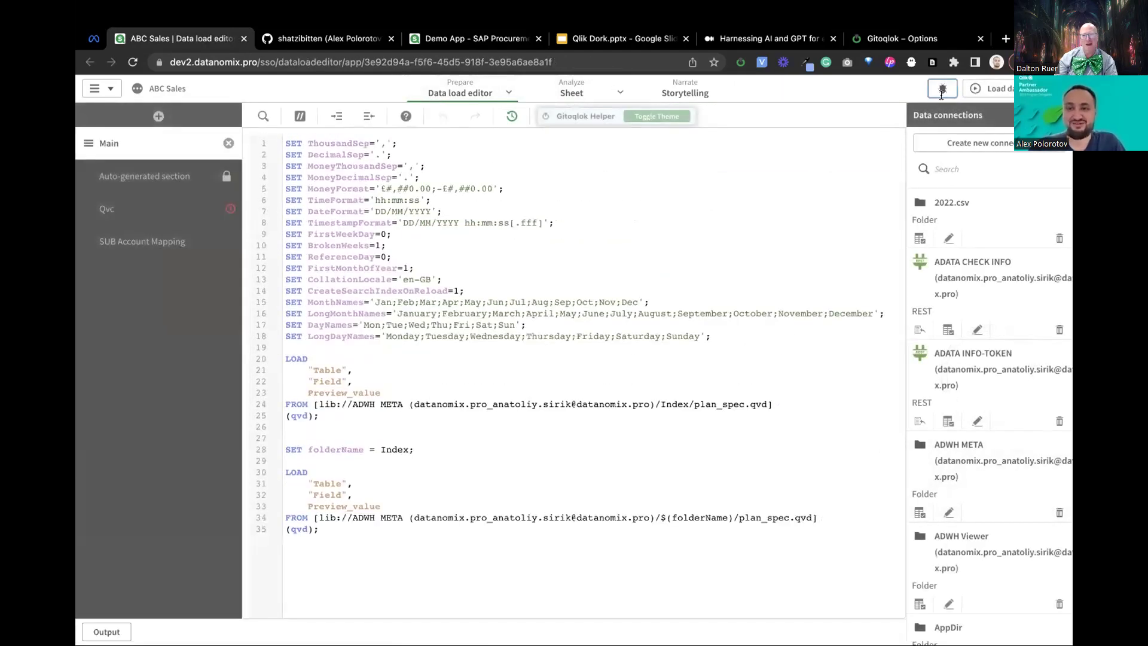
pyautogui.moveTo(712, 337); pyautogui.dragTo(702, 214)
pyautogui.click(702, 214)
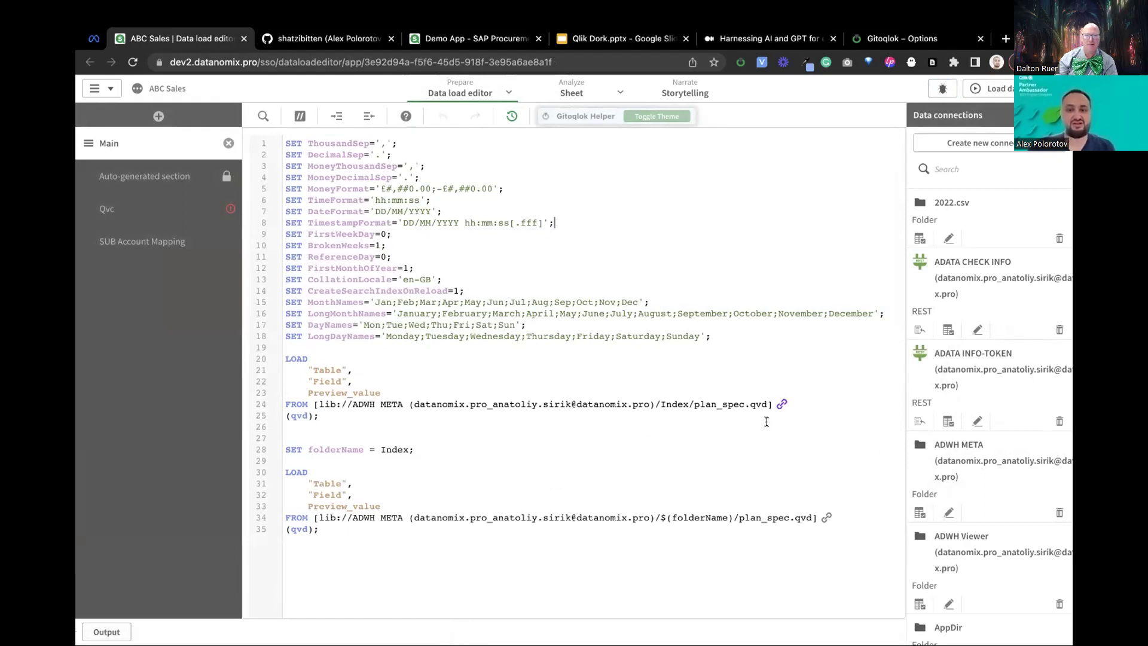
# Examine the first LOAD statement's plan_spec.qvd source, open the app linked beside it and return to the ABC Sales script
pyautogui.click(765, 397)
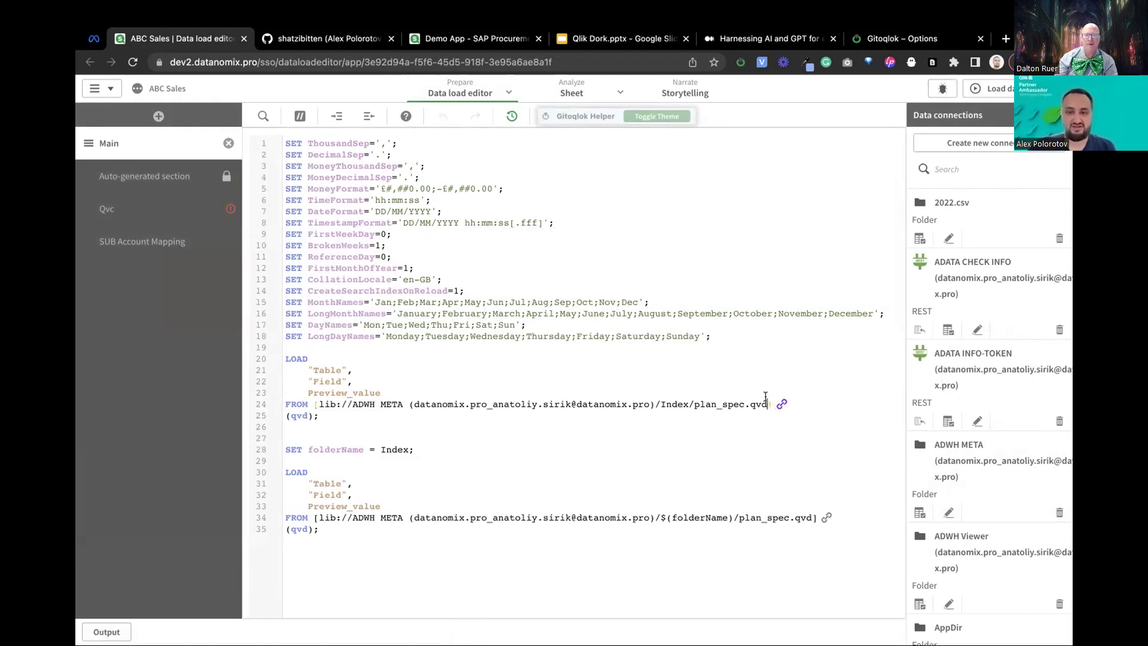
pyautogui.press('Up')
pyautogui.press('Up')
pyautogui.press('Up')
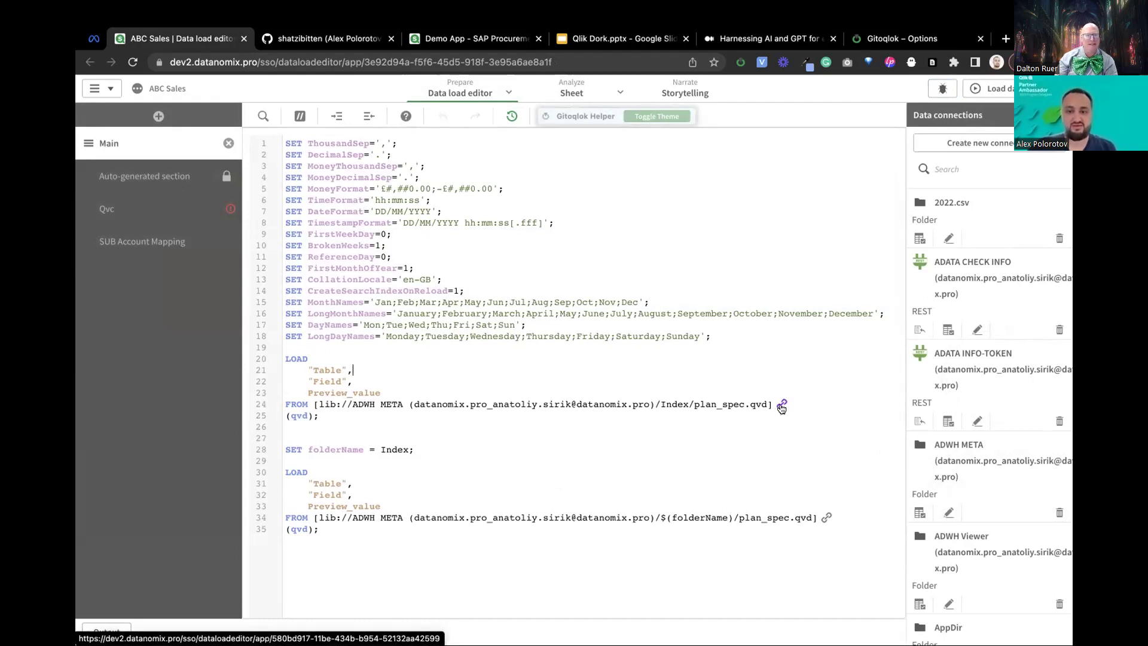
pyautogui.click(772, 404)
pyautogui.moveTo(774, 395); pyautogui.dragTo(769, 374)
pyautogui.click(772, 374)
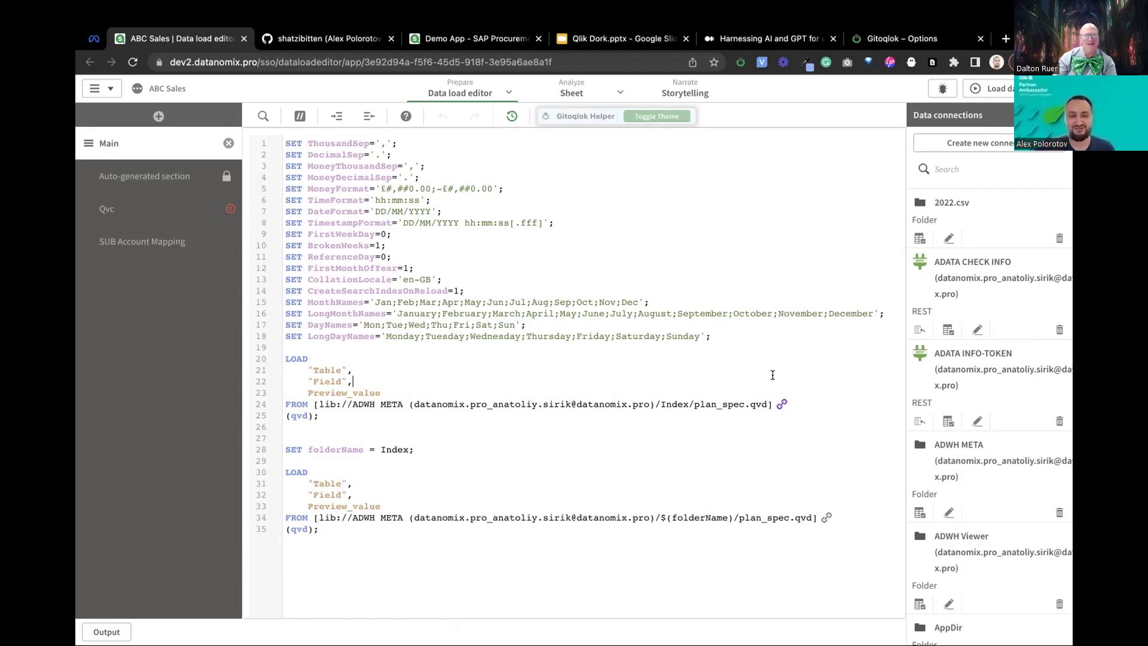
pyautogui.click(711, 423)
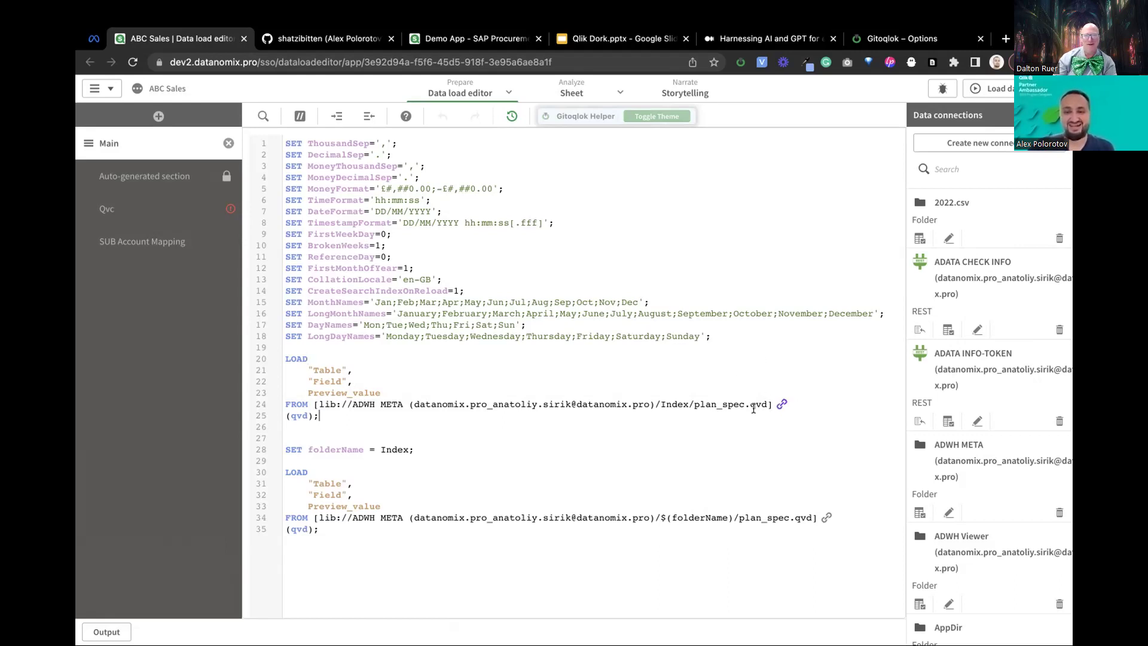
pyautogui.click(780, 406)
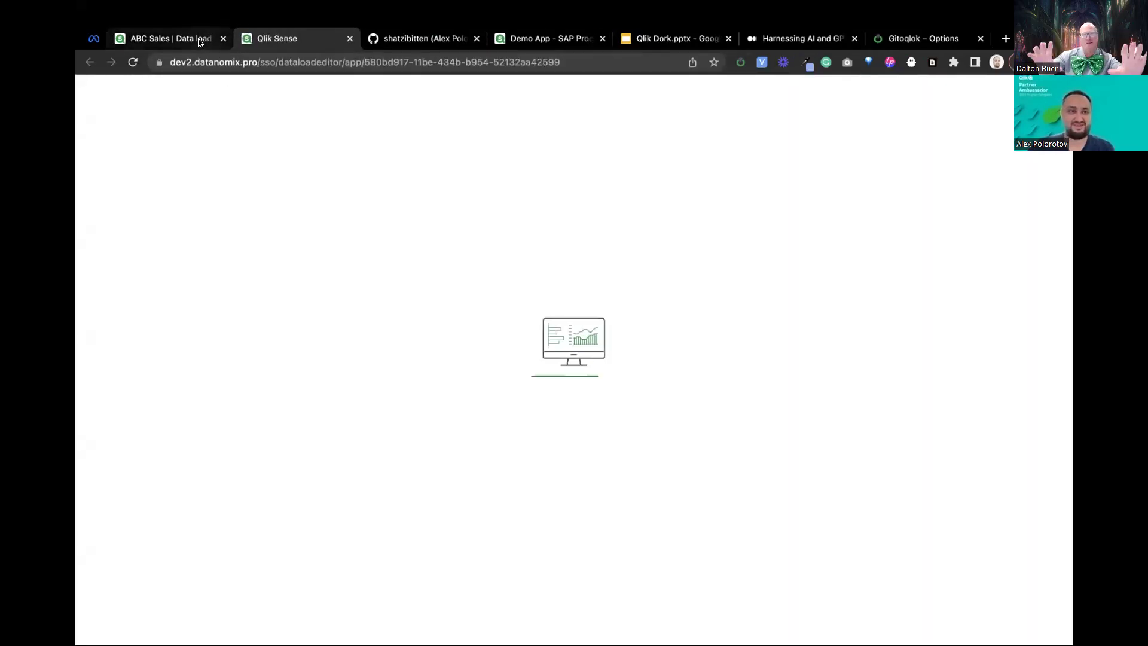
pyautogui.click(173, 38)
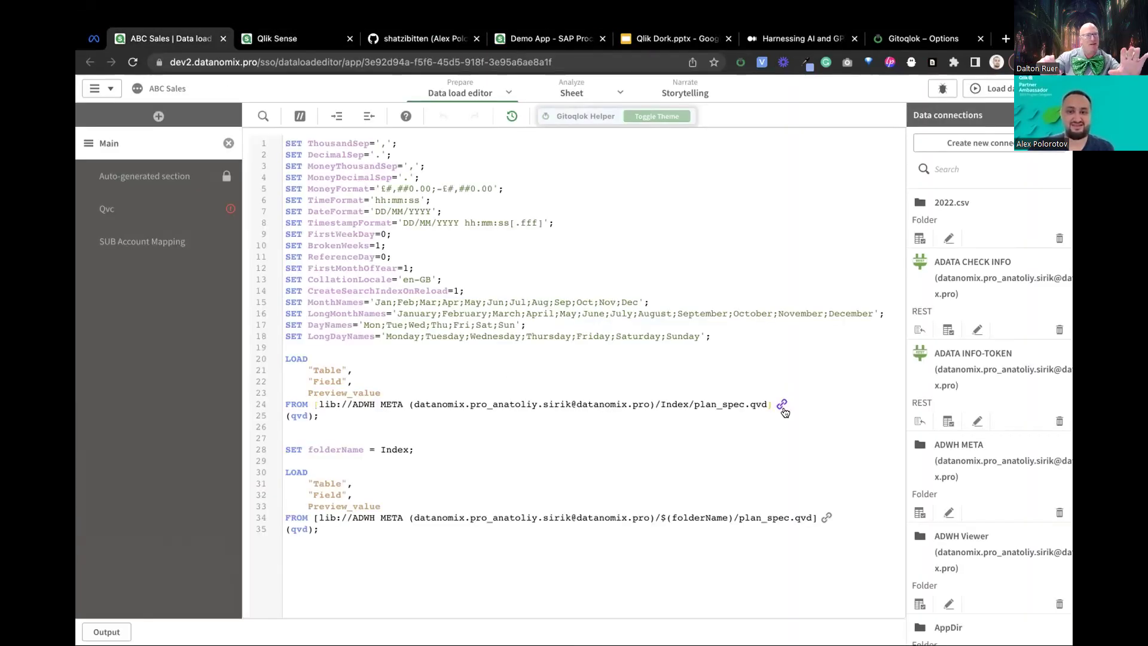
# Look at the Qlik Helper switch in the Gitoqlok extension window and close the window again
pyautogui.rightClick(739, 62)
pyautogui.click(739, 61)
pyautogui.click(740, 62)
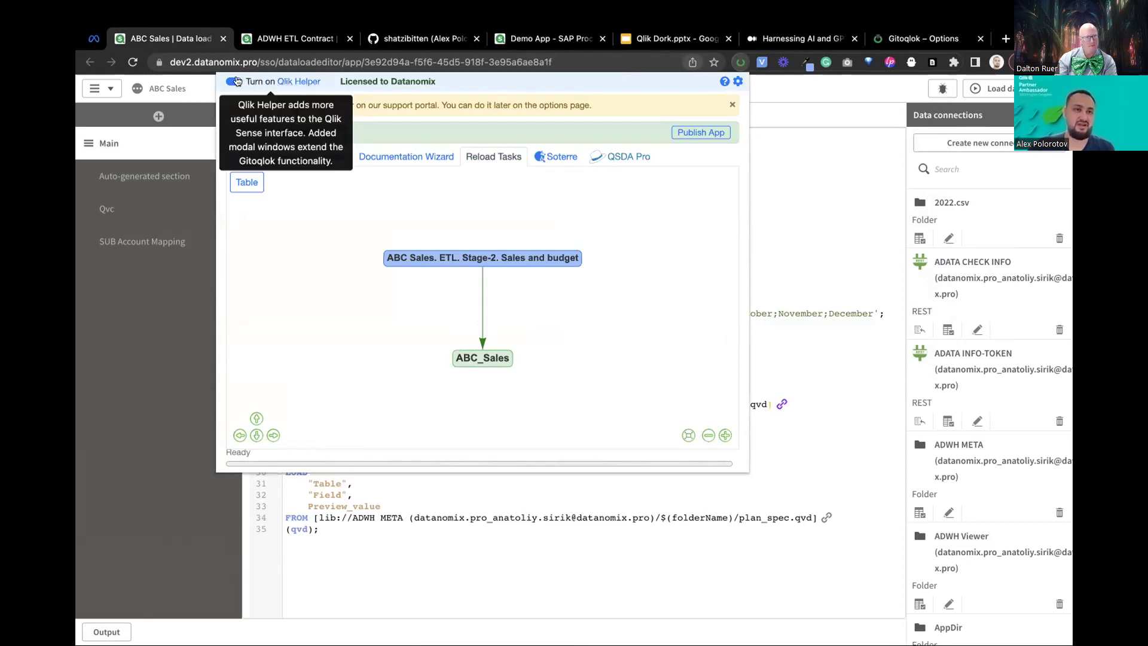
pyautogui.click(740, 63)
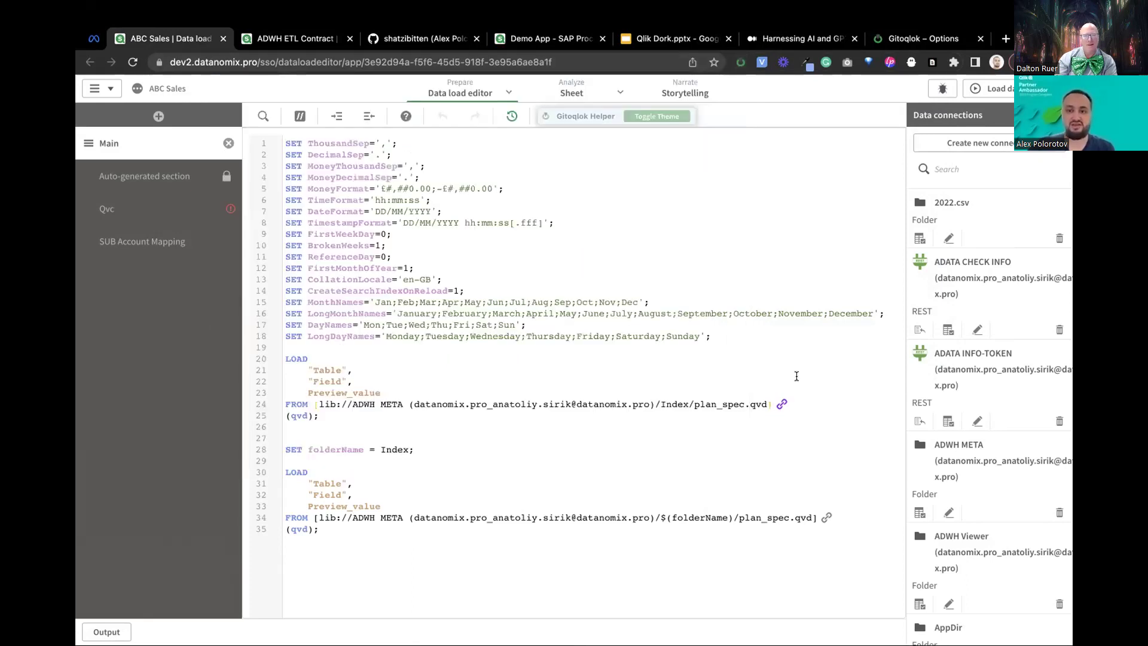
pyautogui.click(810, 412)
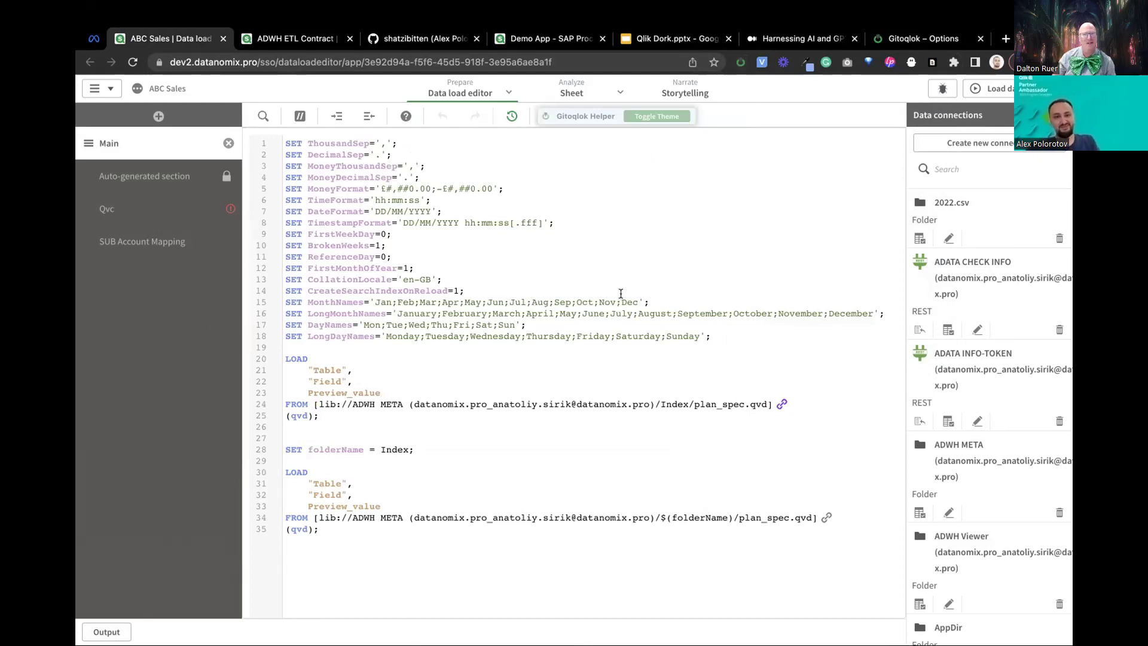
# Follow the first plan_spec.qvd link to the ADWH ETL Contract app, review its QVD script section and return to ABC Sales
pyautogui.click(781, 405)
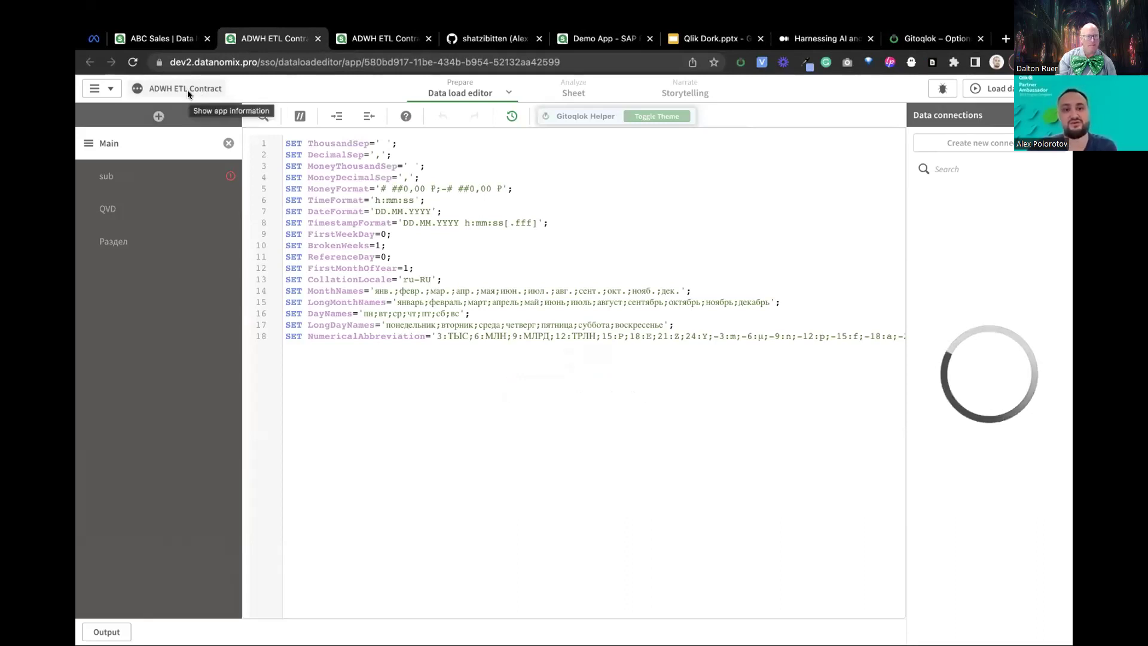
pyautogui.click(110, 222)
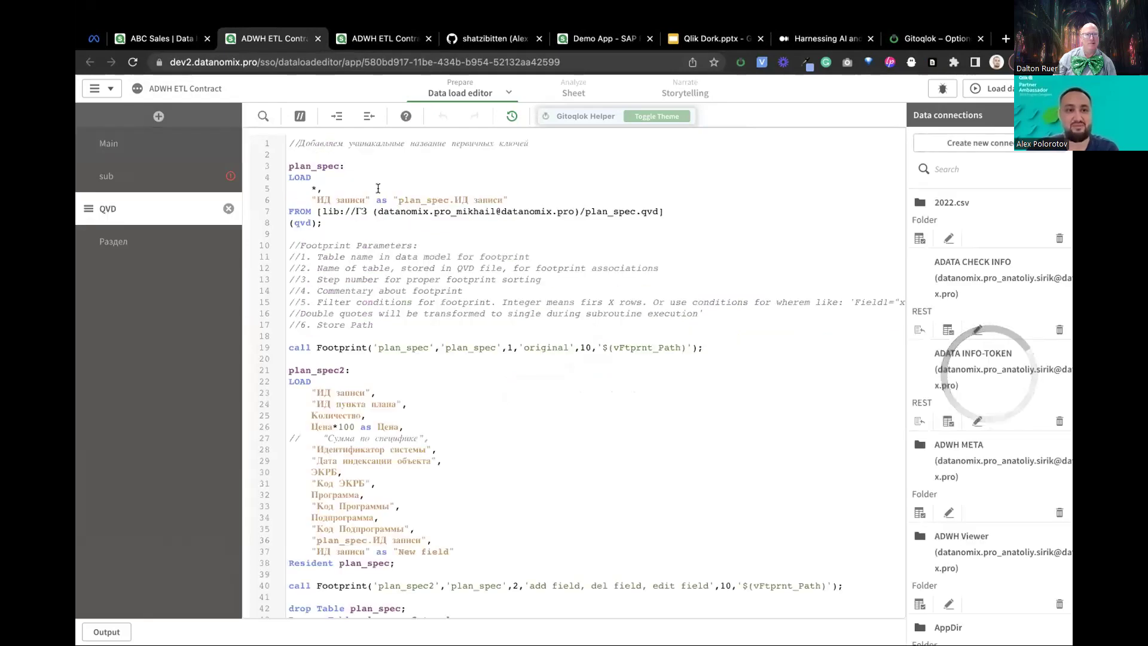
pyautogui.scroll(-10, 478, 358)
pyautogui.hotkey('ctrl', 'shift', 'Tab')
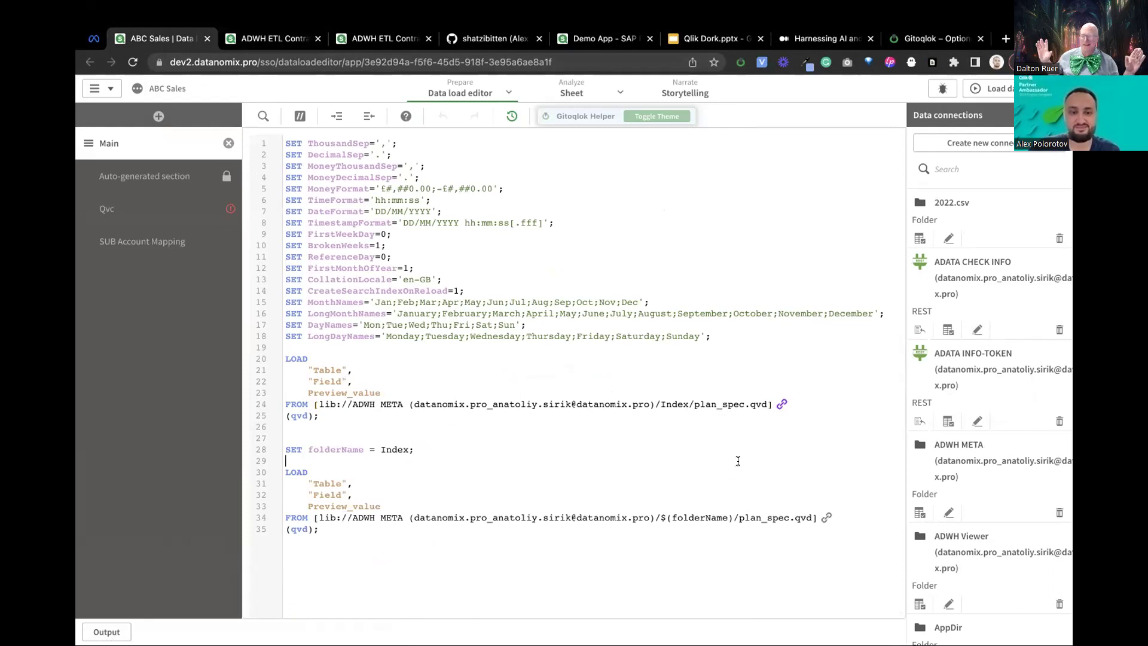
# Inspect the app link and $(folderName) path of the second LOAD statement, and set a breakpoint on line 28, where folderName is defined
pyautogui.click(745, 427)
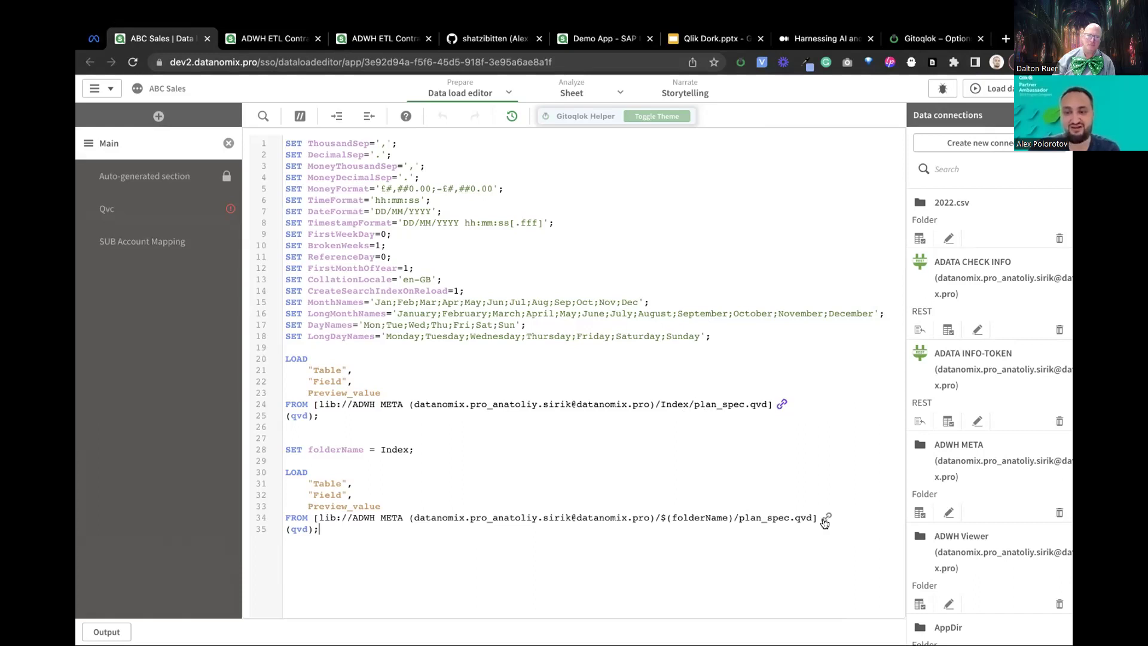
pyautogui.moveTo(825, 521)
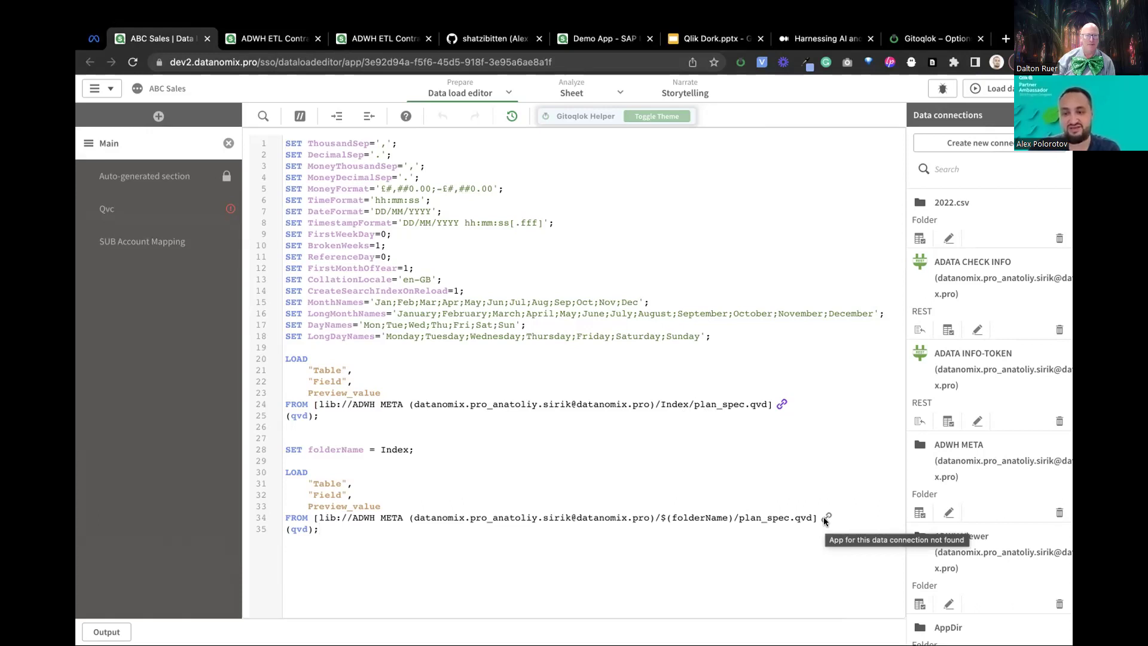
pyautogui.moveTo(733, 517); pyautogui.dragTo(658, 518)
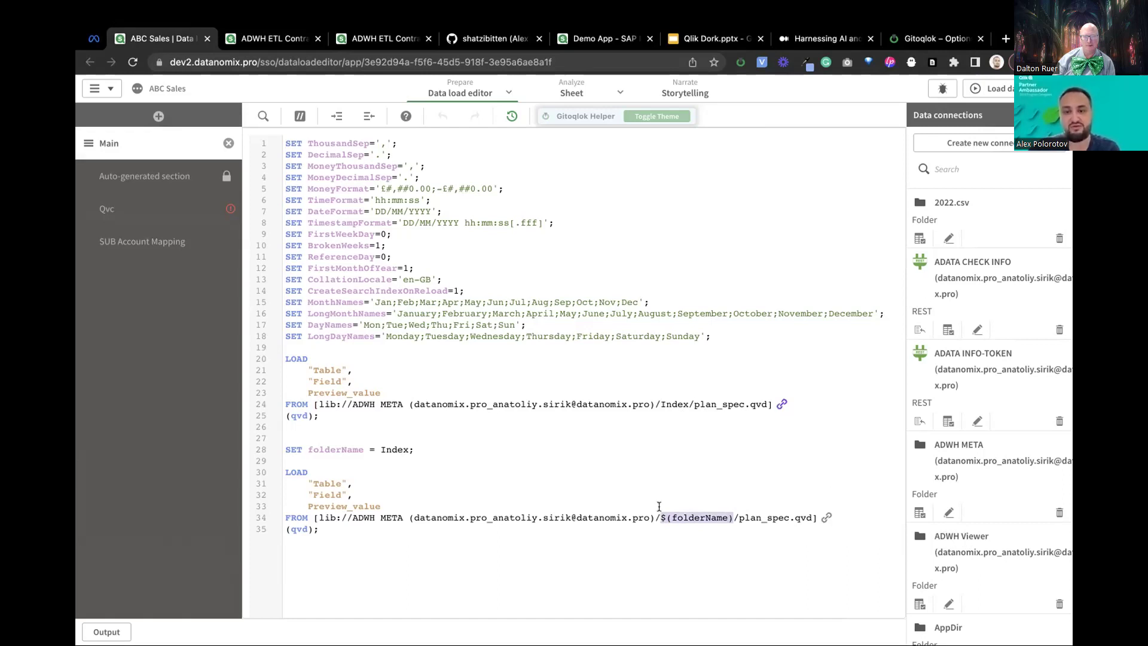
pyautogui.click(657, 471)
pyautogui.click(273, 449)
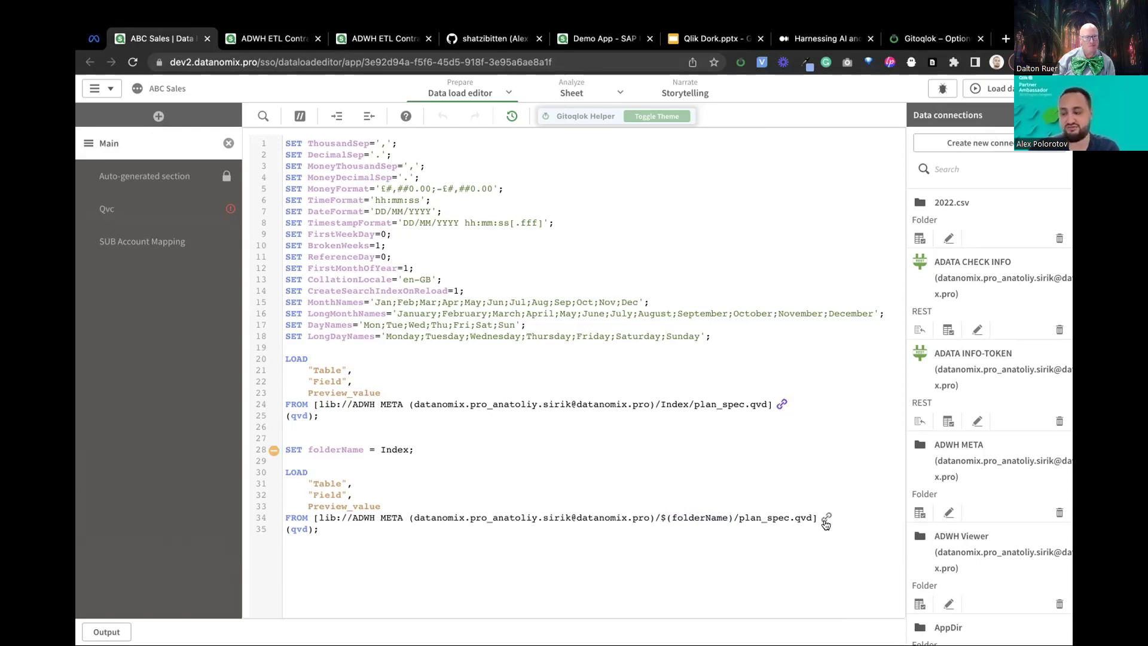
# Start a debug run of the ABC Sales load script up to the breakpoint on line 28
pyautogui.click(941, 89)
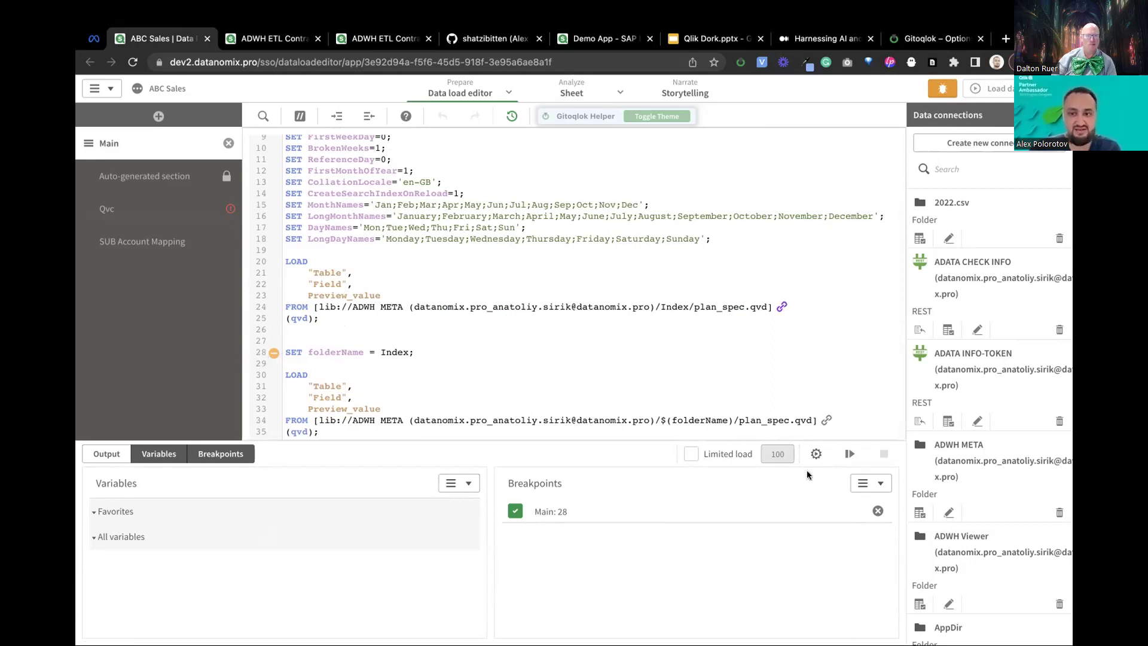
pyautogui.click(816, 453)
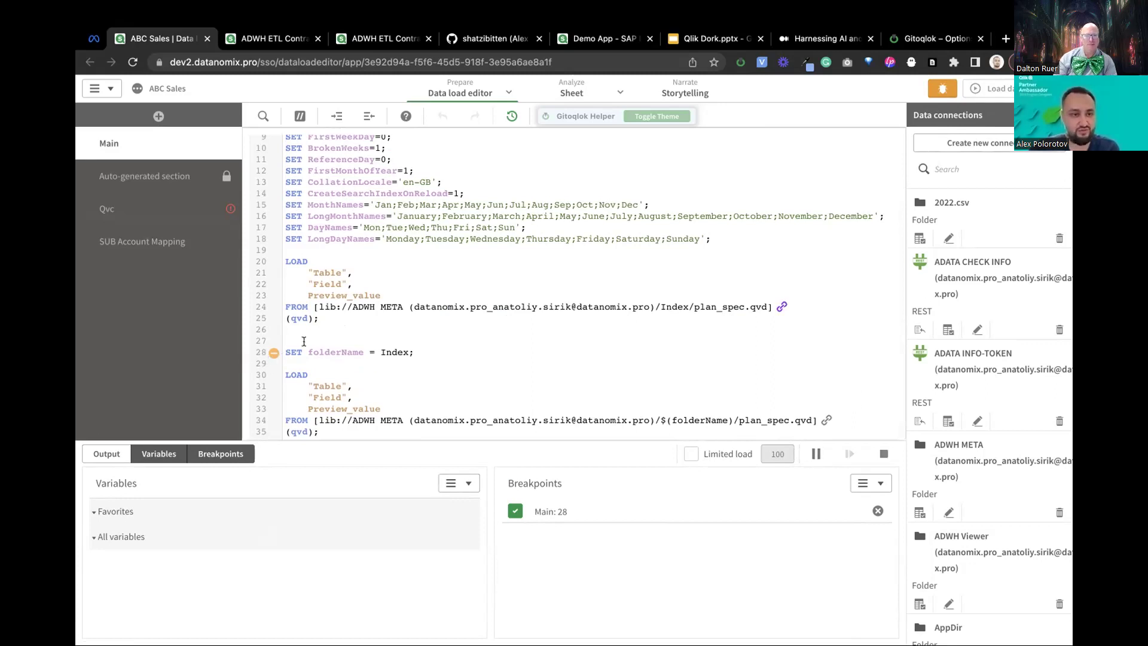
pyautogui.scroll(2, 772, 318)
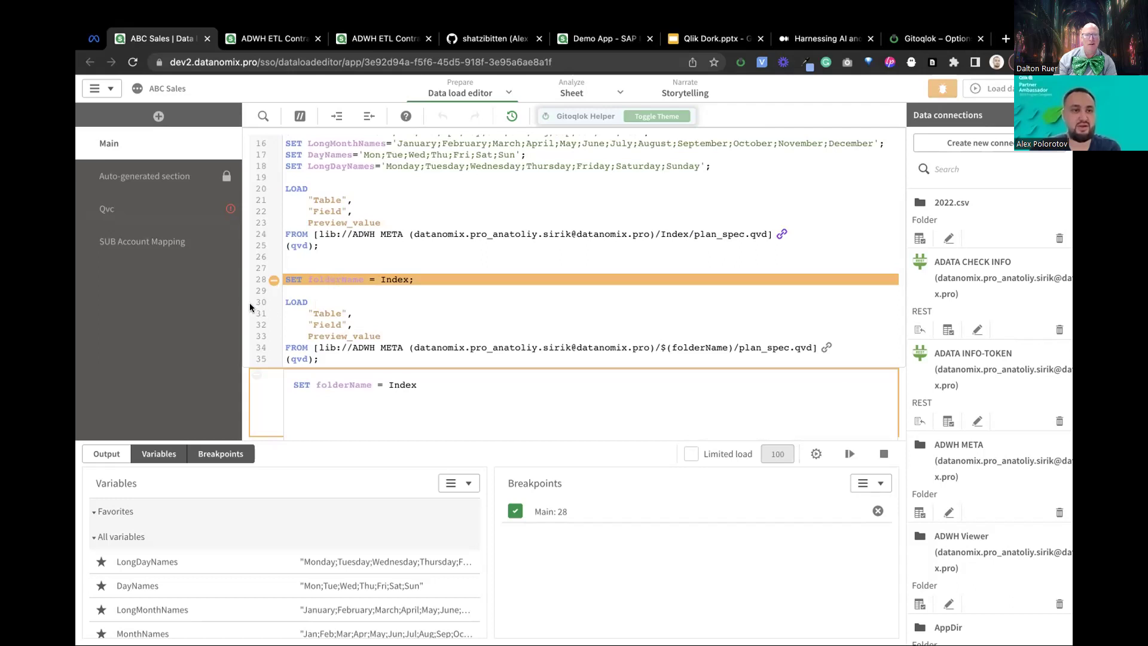
# Add a breakpoint on line 30, resume the debug run and inspect the plan_spec.qvd path and app link on line 34
pyautogui.click(274, 303)
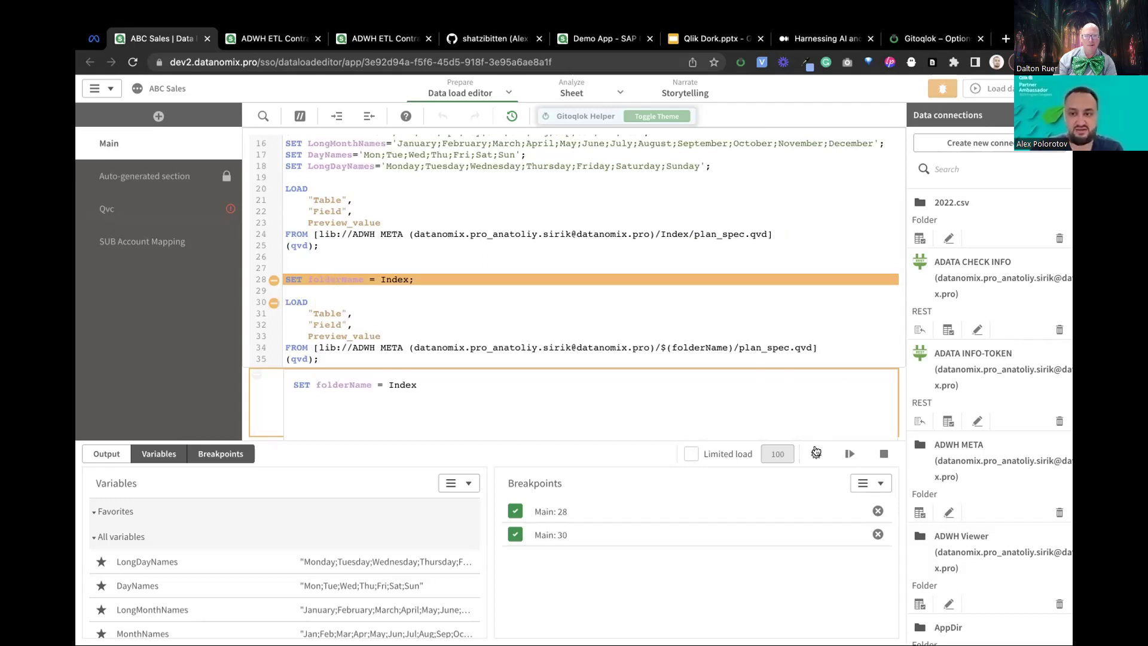
pyautogui.click(849, 453)
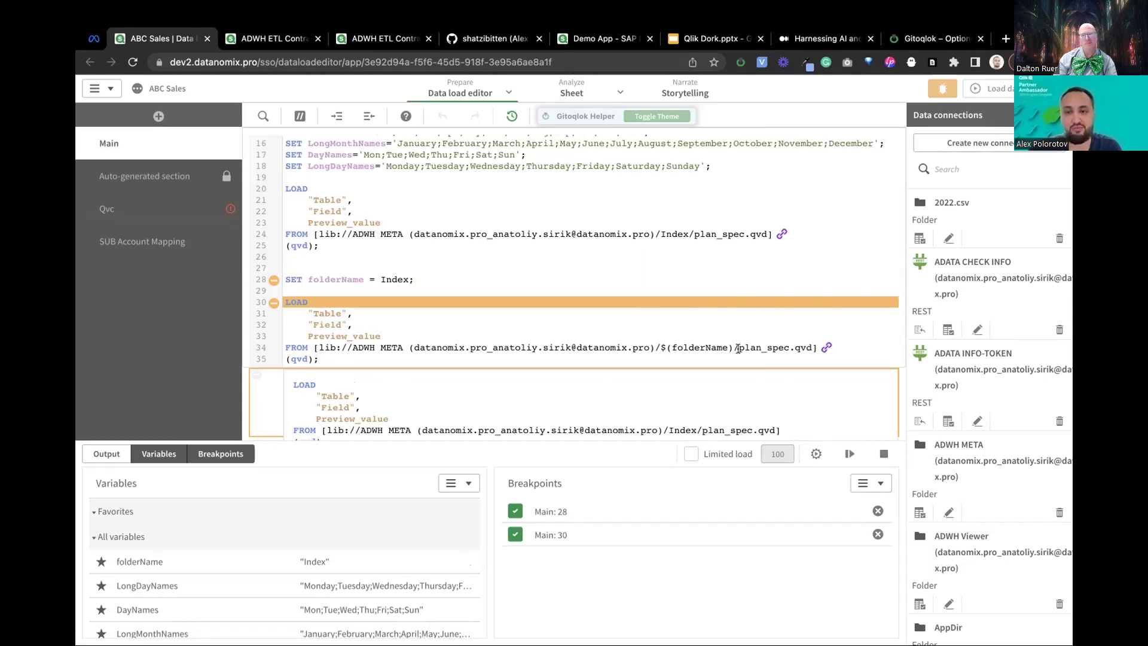
pyautogui.moveTo(811, 347); pyautogui.dragTo(739, 347)
pyautogui.click(774, 307)
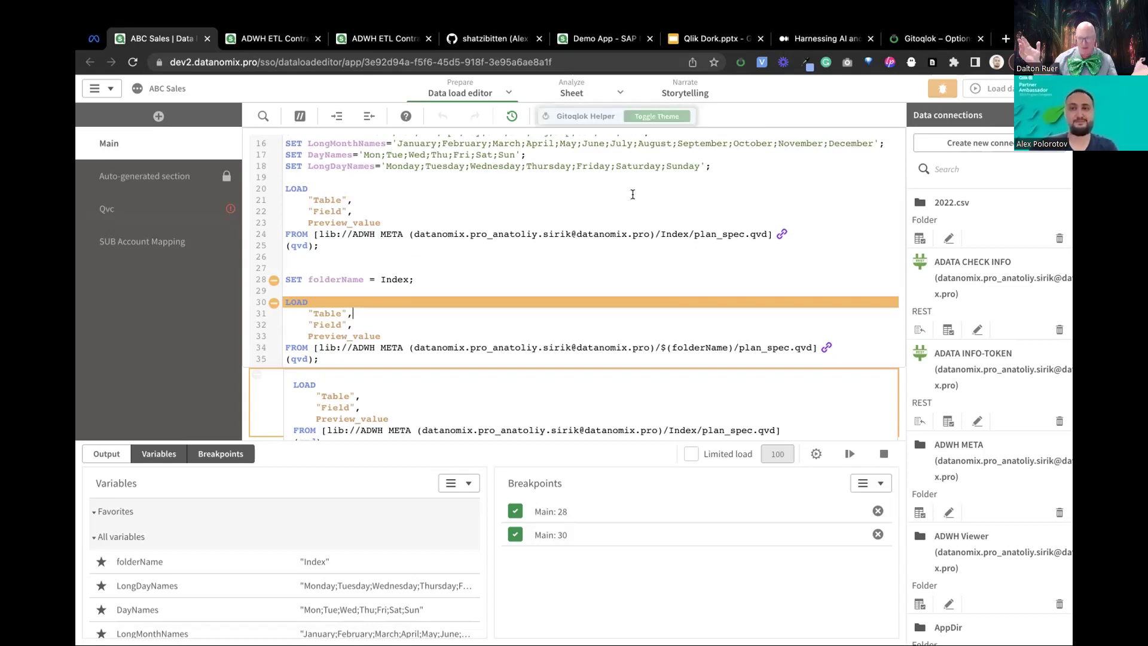
# Try to open the Gitoqlok extension window during debugging, stop the debug run and leave debug mode
pyautogui.click(740, 63)
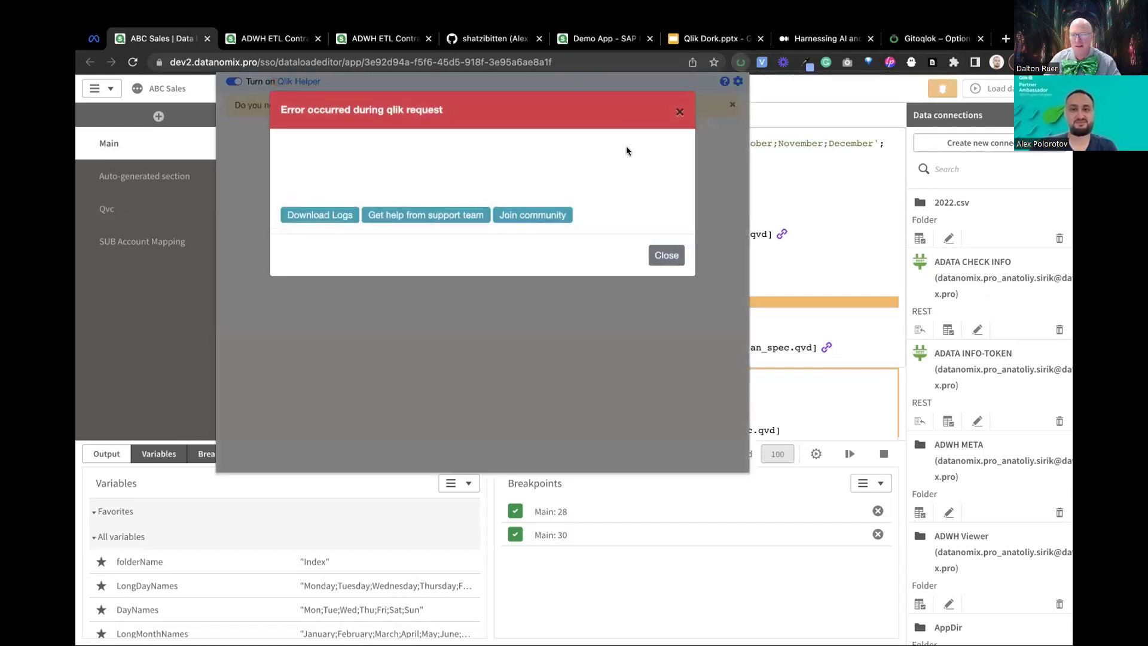
pyautogui.click(665, 254)
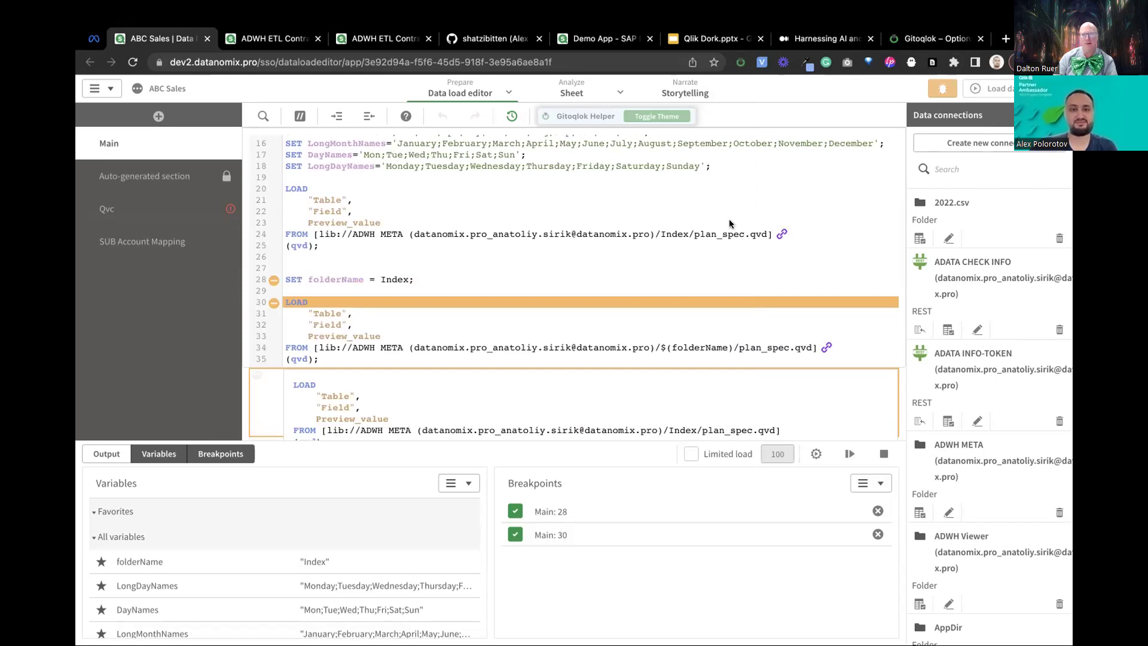
pyautogui.click(883, 456)
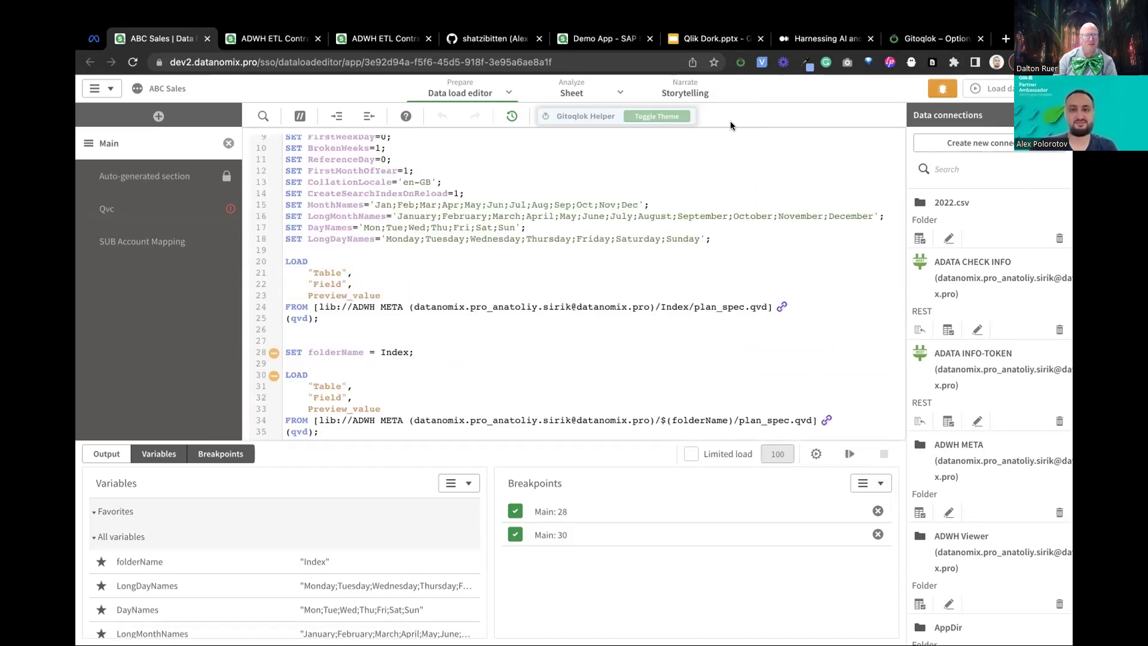
pyautogui.click(739, 62)
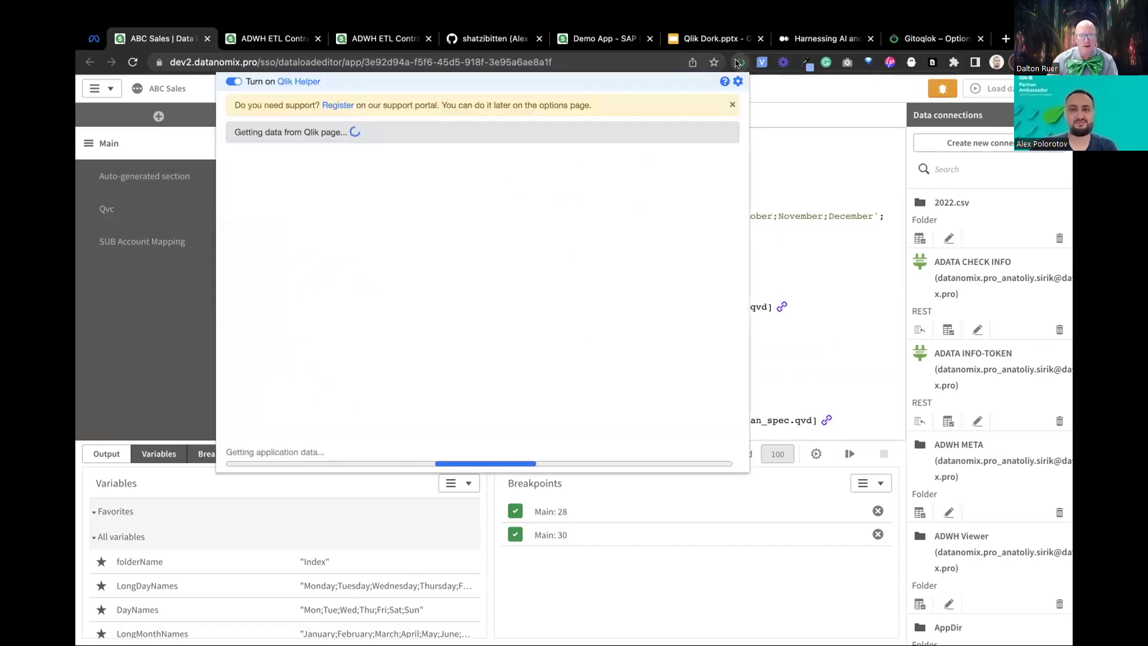
pyautogui.click(913, 89)
pyautogui.click(942, 88)
# Review the QSDA Pro, Soterre and Local Changes sections of the Gitoqlok extension for ABC Sales and close it
pyautogui.click(740, 62)
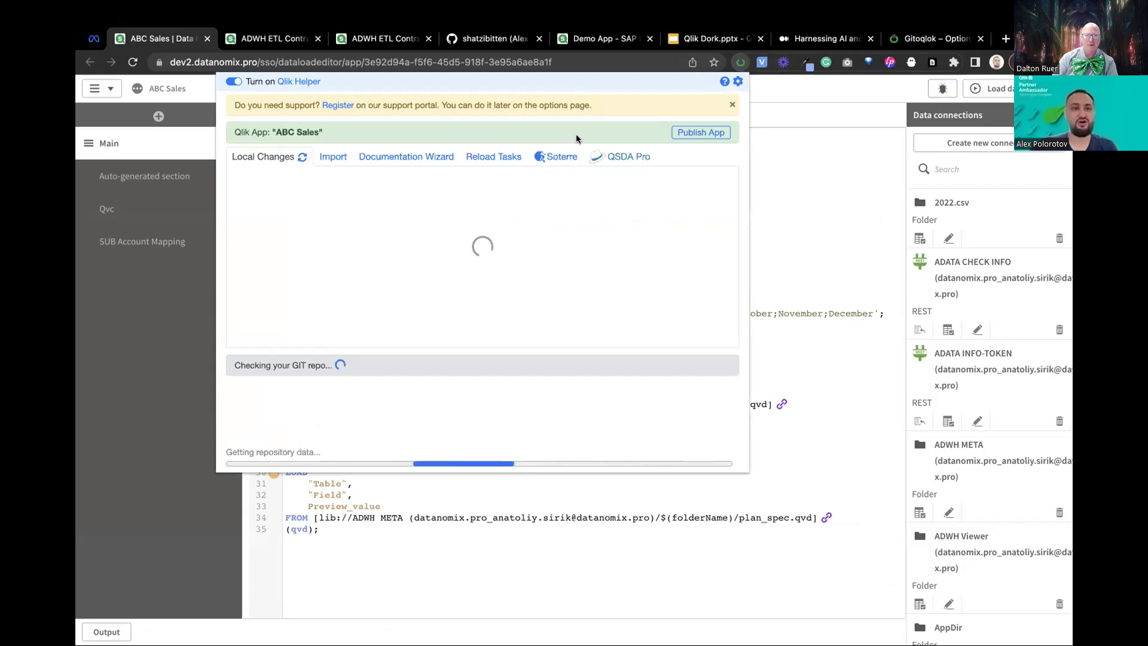
pyautogui.click(616, 157)
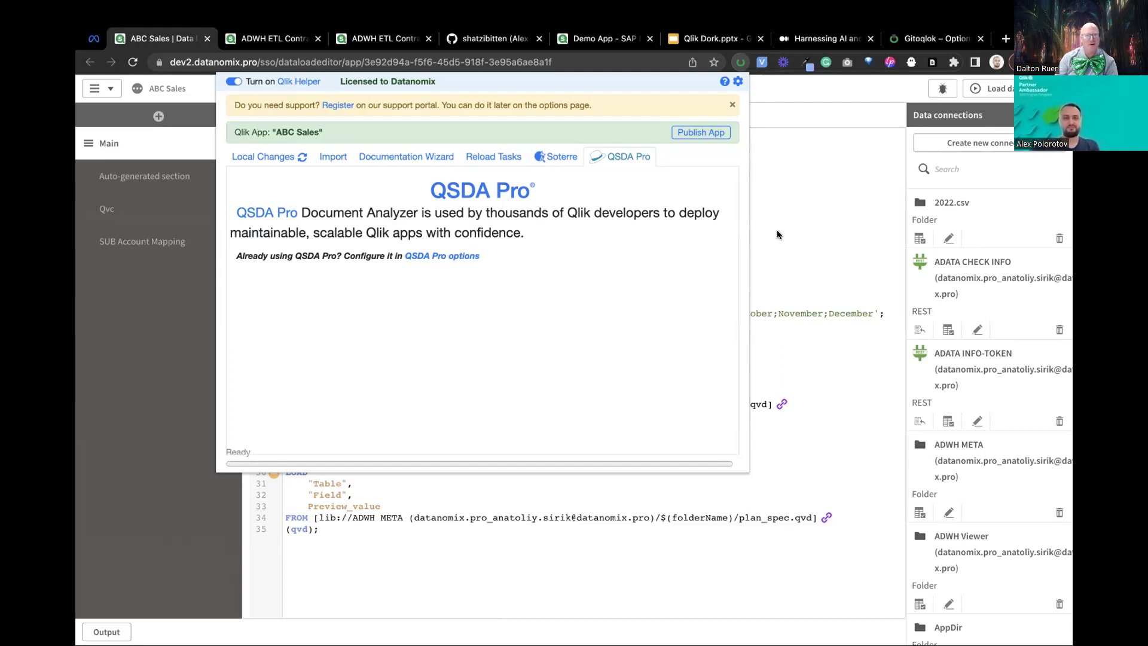
pyautogui.click(551, 156)
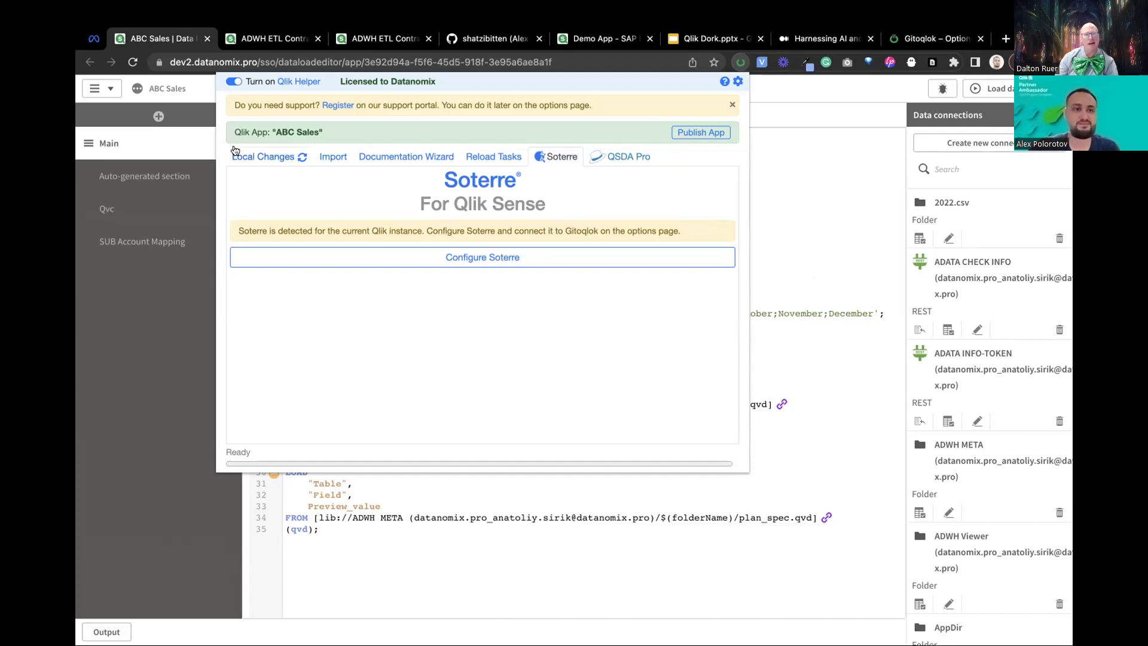
pyautogui.click(263, 156)
pyautogui.click(763, 188)
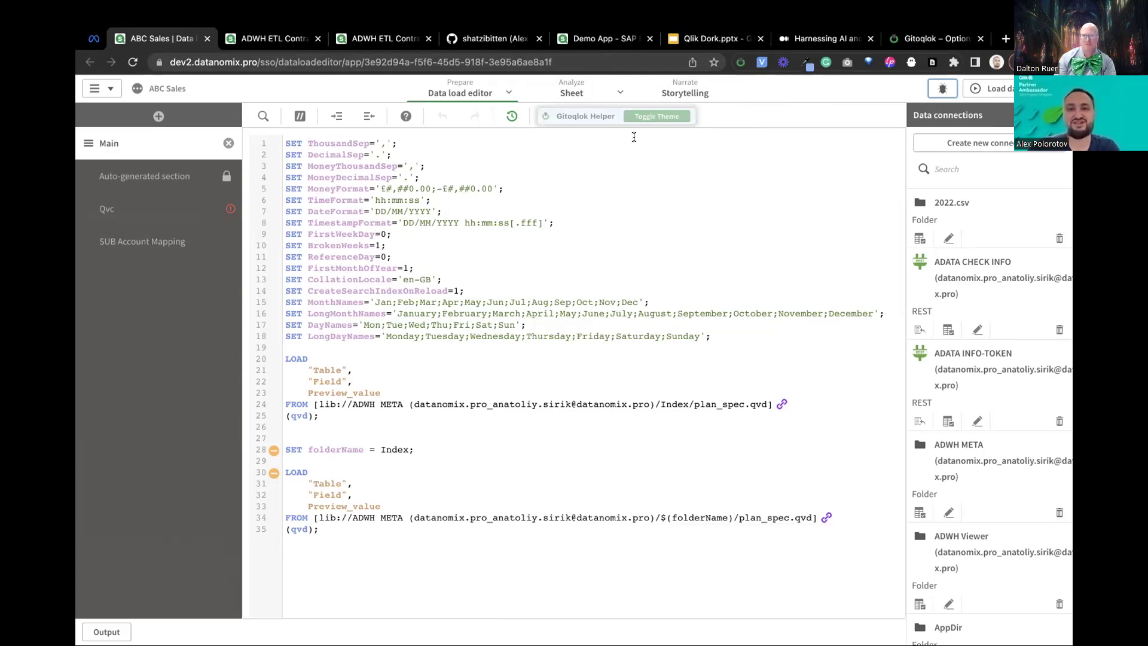
# Toggle the data load editor between the Gitoqlok dark theme and the light theme several times, ending with the light theme
pyautogui.click(671, 119)
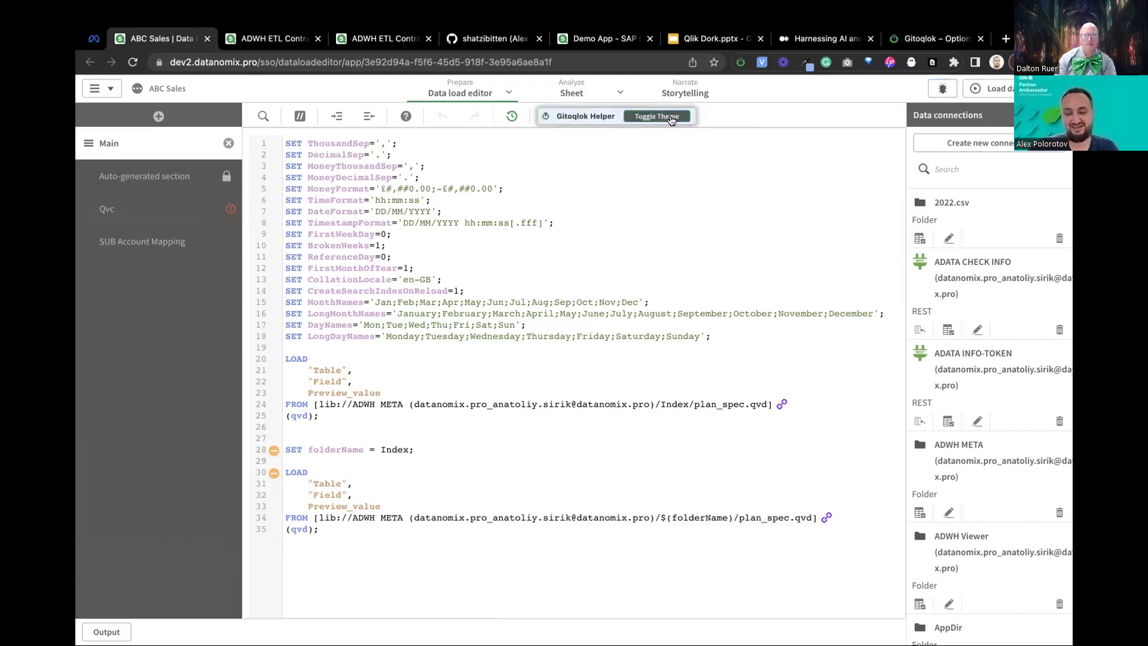
pyautogui.click(671, 119)
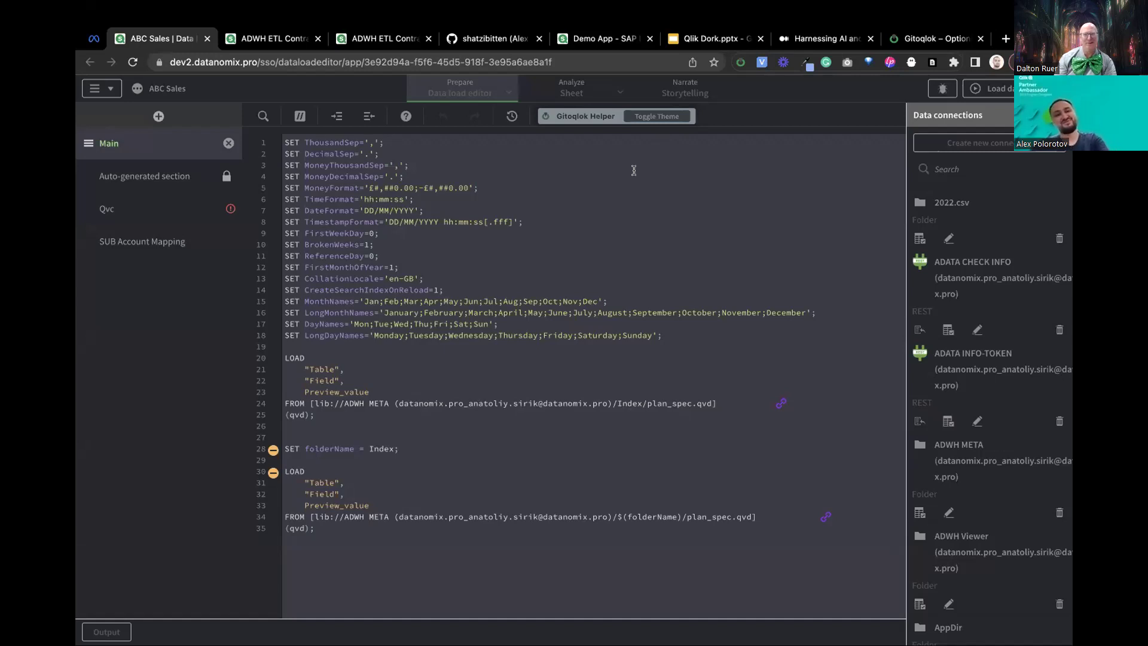
pyautogui.click(662, 116)
pyautogui.click(662, 116)
pyautogui.click(662, 116)
pyautogui.click(663, 116)
pyautogui.click(663, 116)
pyautogui.click(662, 116)
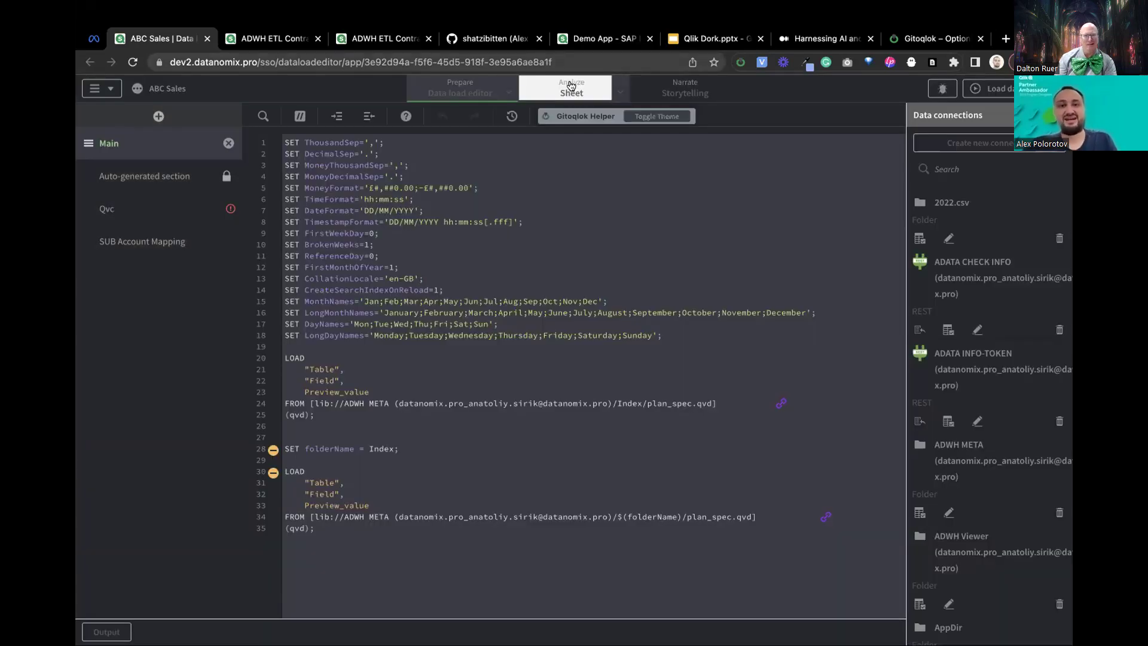
pyautogui.click(624, 117)
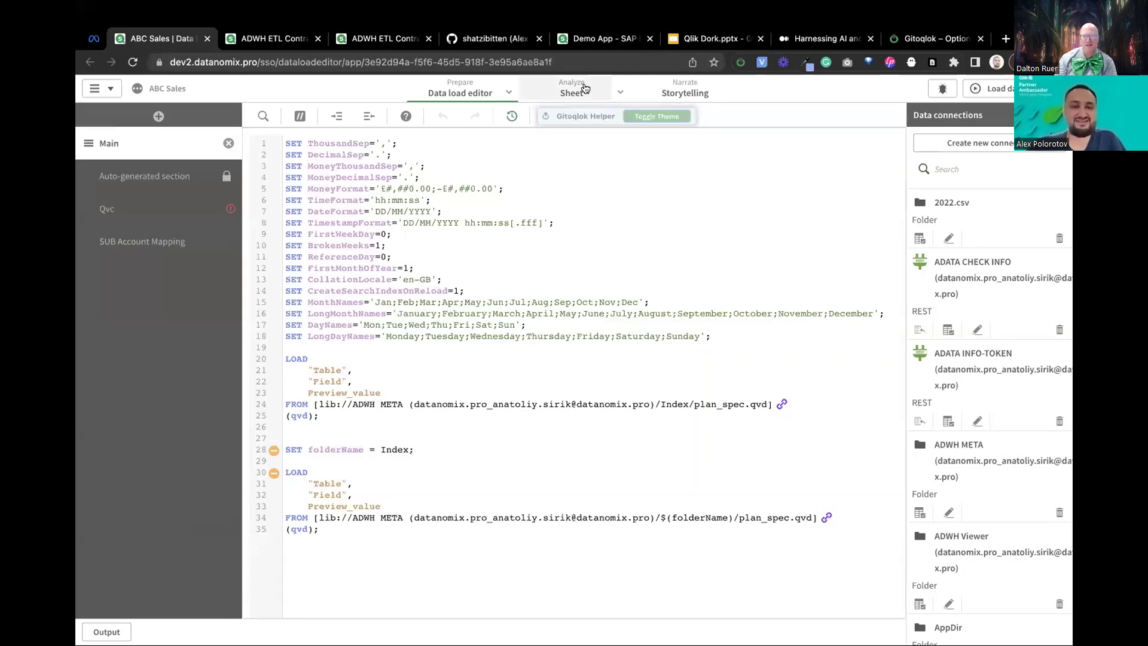
pyautogui.click(640, 117)
pyautogui.click(640, 118)
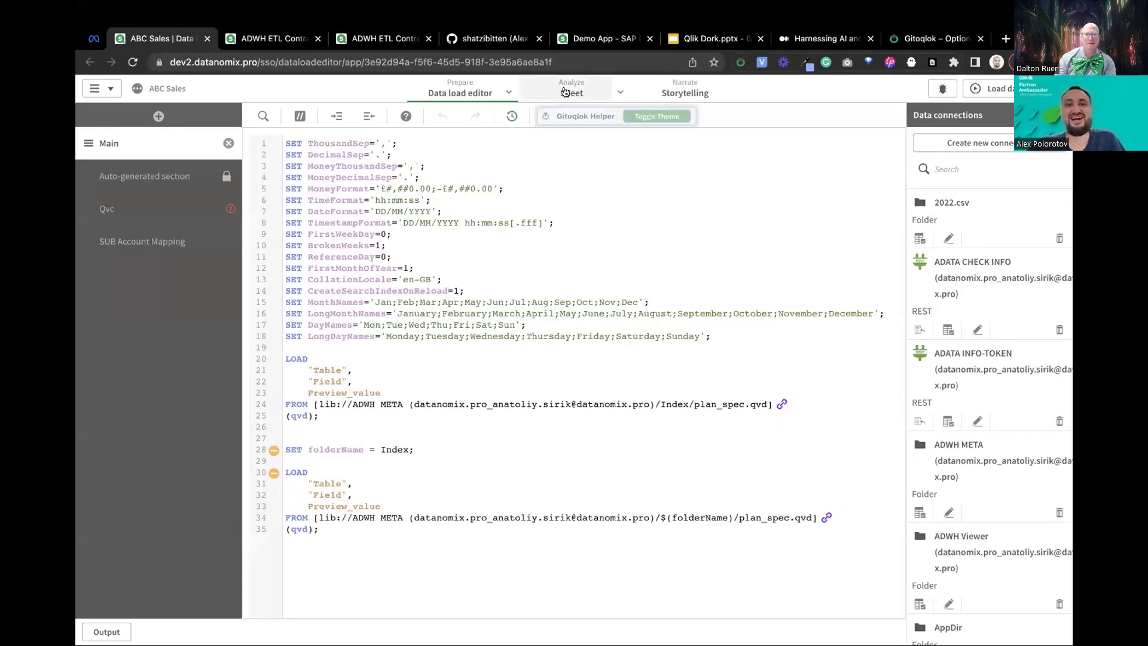
# Open the Gitoqlok options, begin adding a new server under Server & Repositories and review its GitHub connection form
pyautogui.rightClick(741, 64)
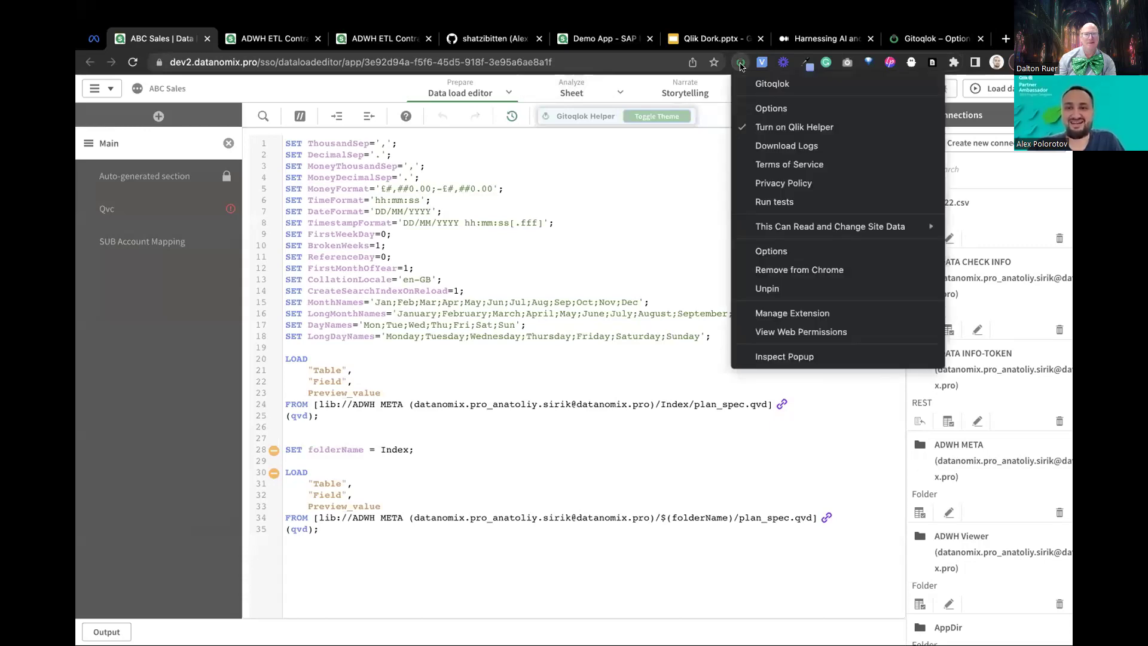
pyautogui.click(773, 107)
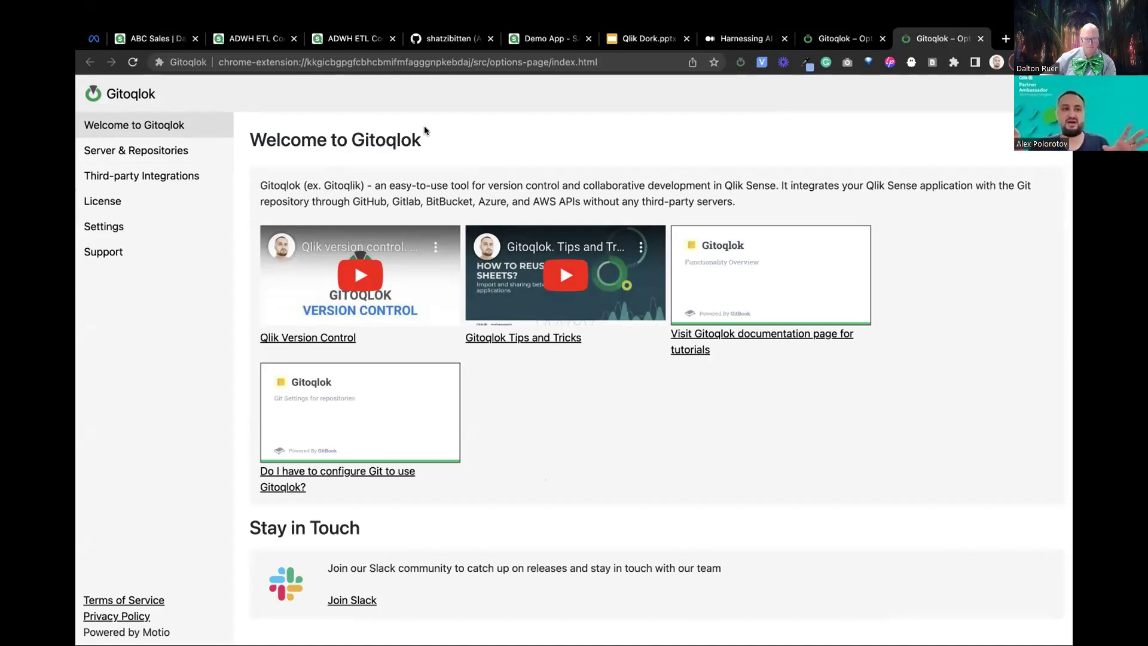
pyautogui.click(203, 147)
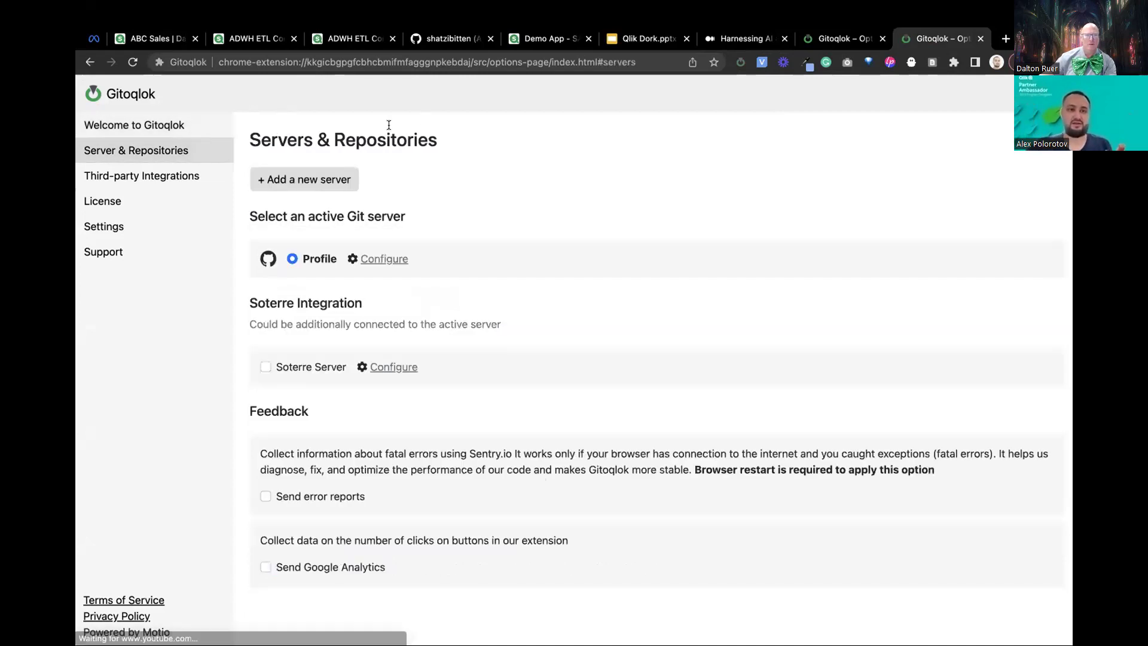
pyautogui.click(324, 173)
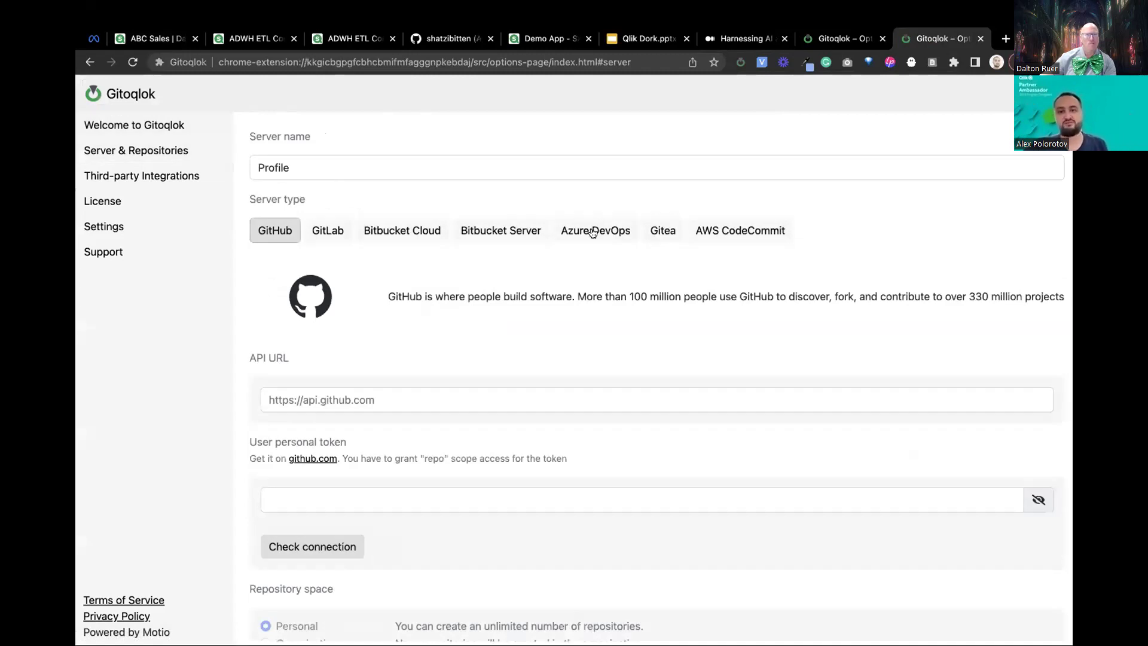
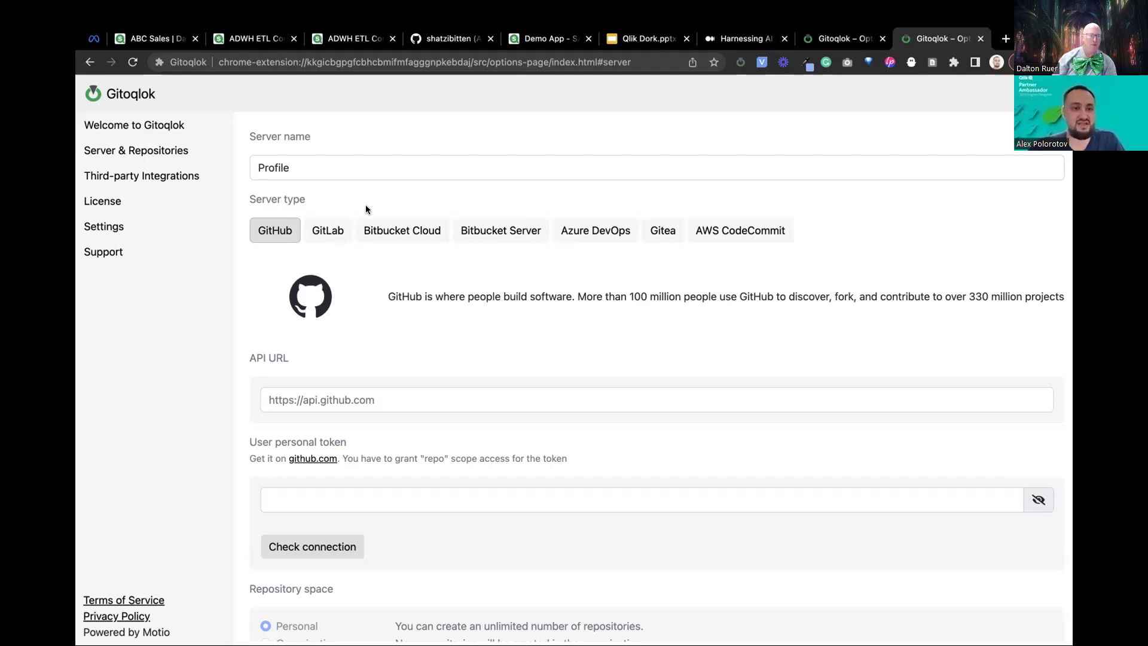
pyautogui.scroll(-3, 345, 404)
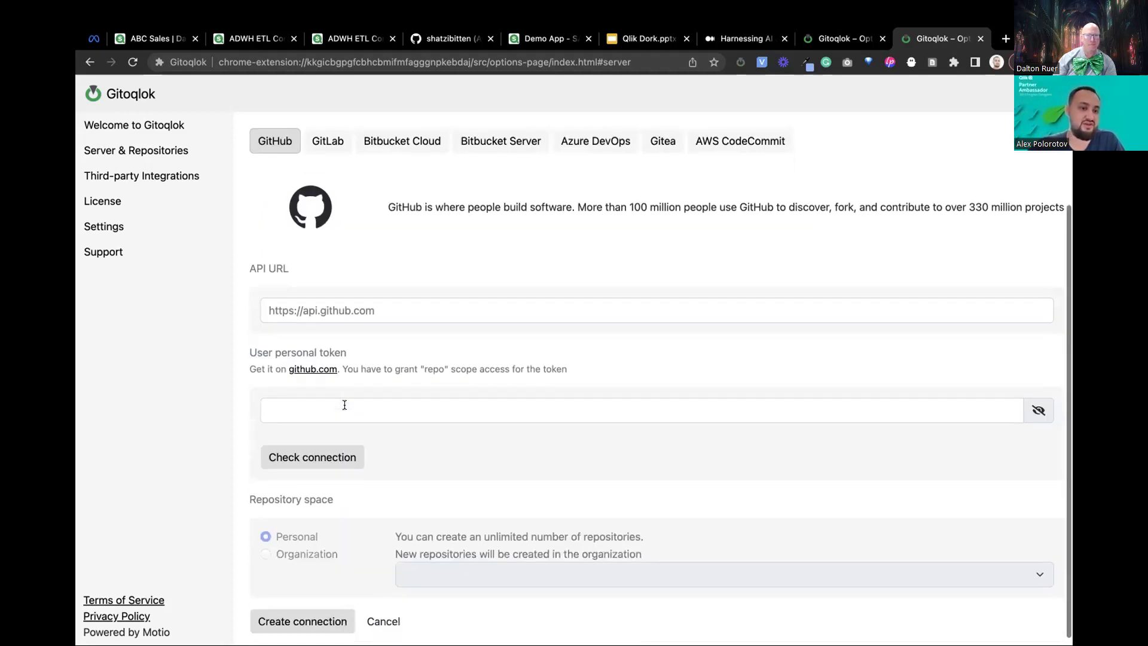
pyautogui.scroll(2, 495, 295)
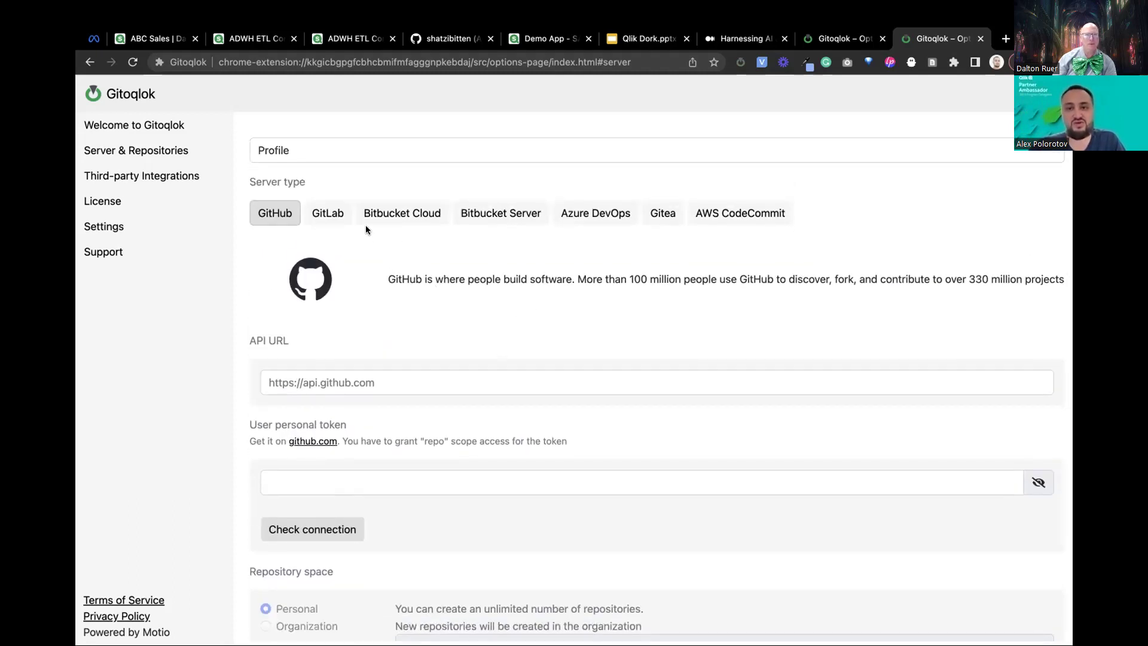
pyautogui.scroll(1, 461, 254)
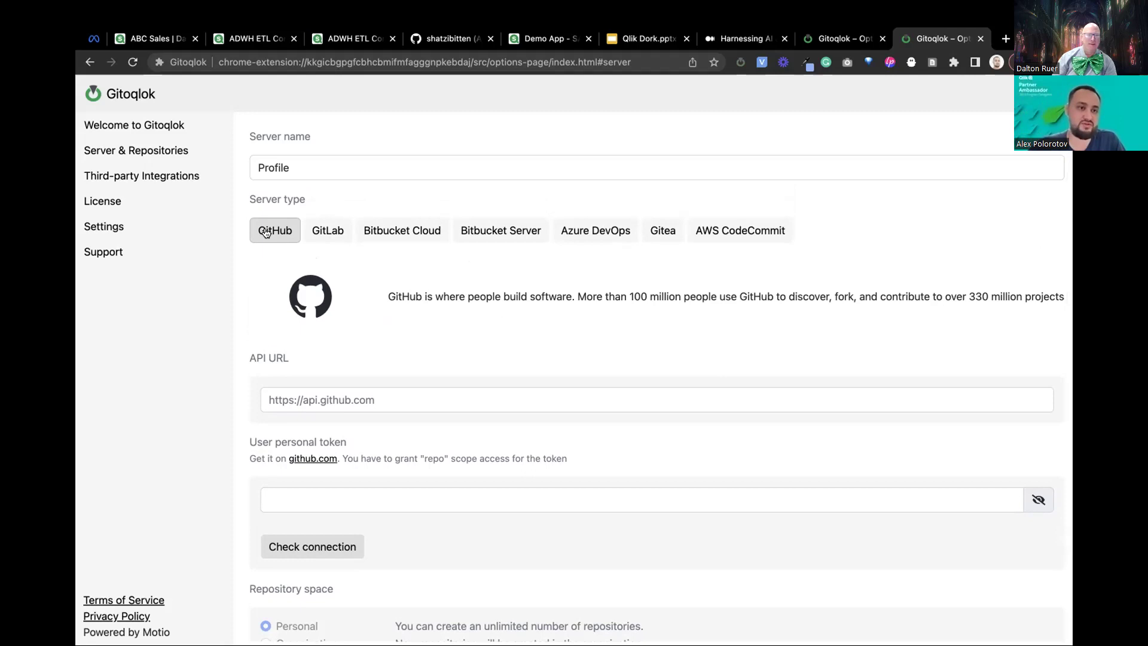
# Compare the connection fields for GitLab, Bitbucket Cloud, Bitbucket Server, Azure DevOps, Gitea and AWS CodeCommit server types
pyautogui.click(342, 238)
pyautogui.click(426, 234)
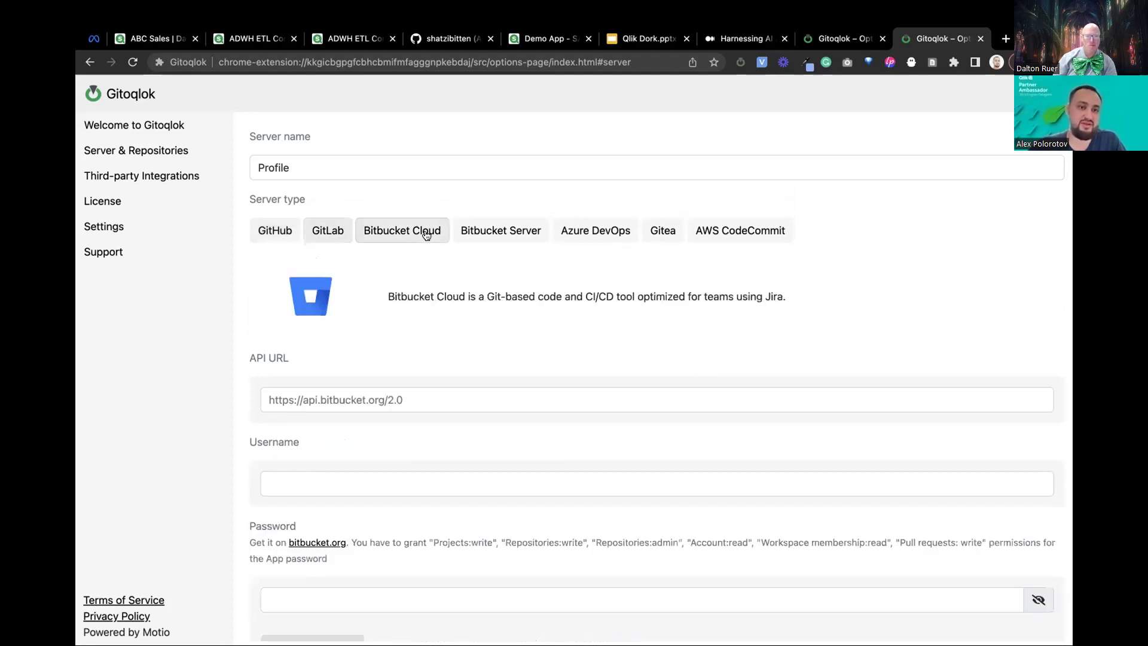
pyautogui.click(501, 236)
pyautogui.click(596, 238)
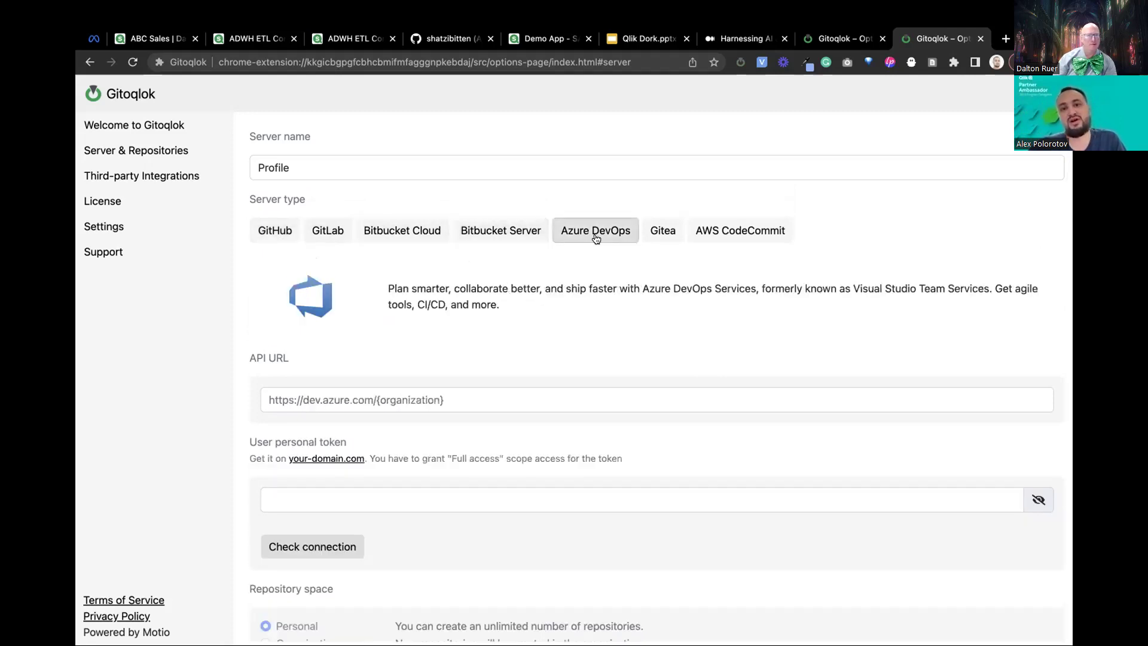
pyautogui.click(659, 238)
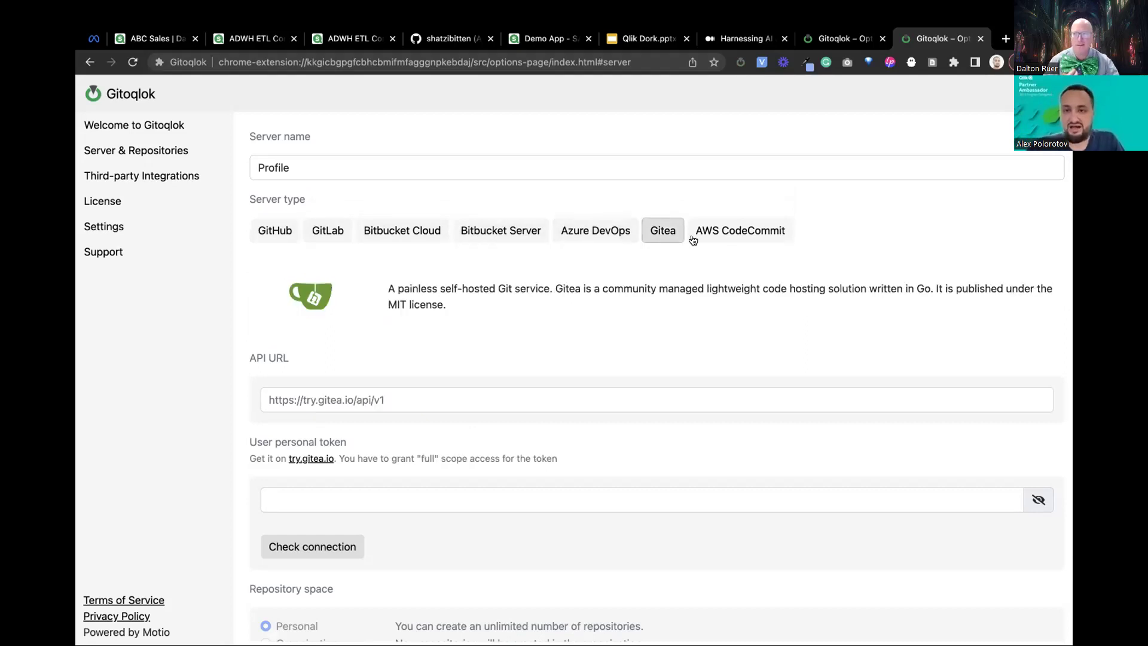
pyautogui.click(736, 237)
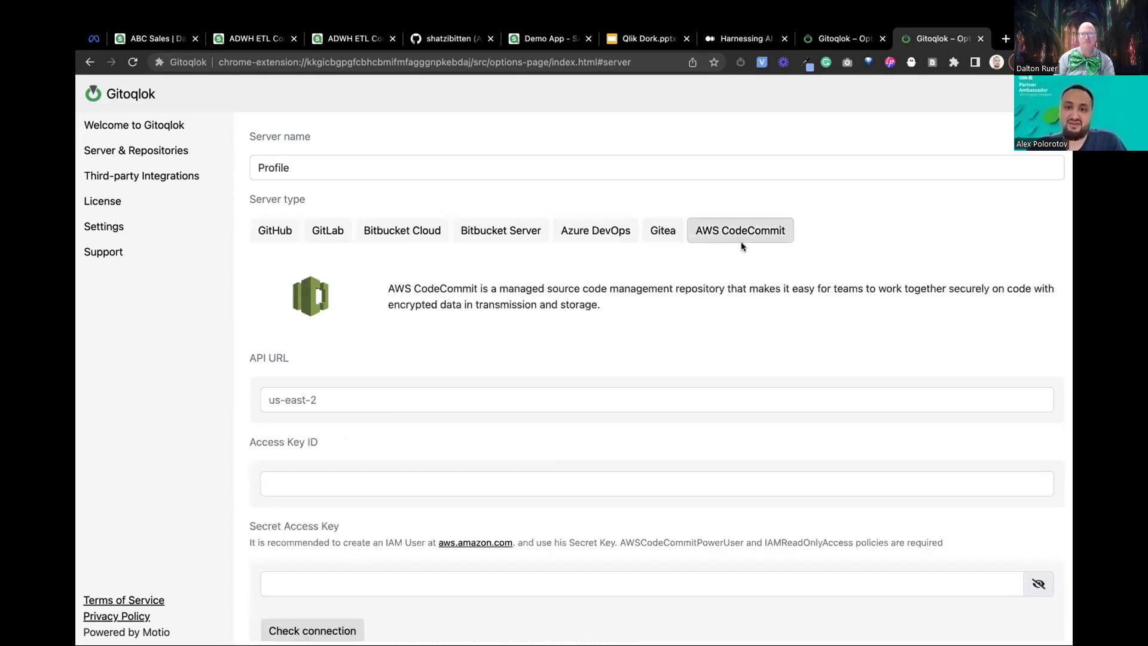
pyautogui.scroll(-2, 583, 320)
pyautogui.scroll(2, 582, 320)
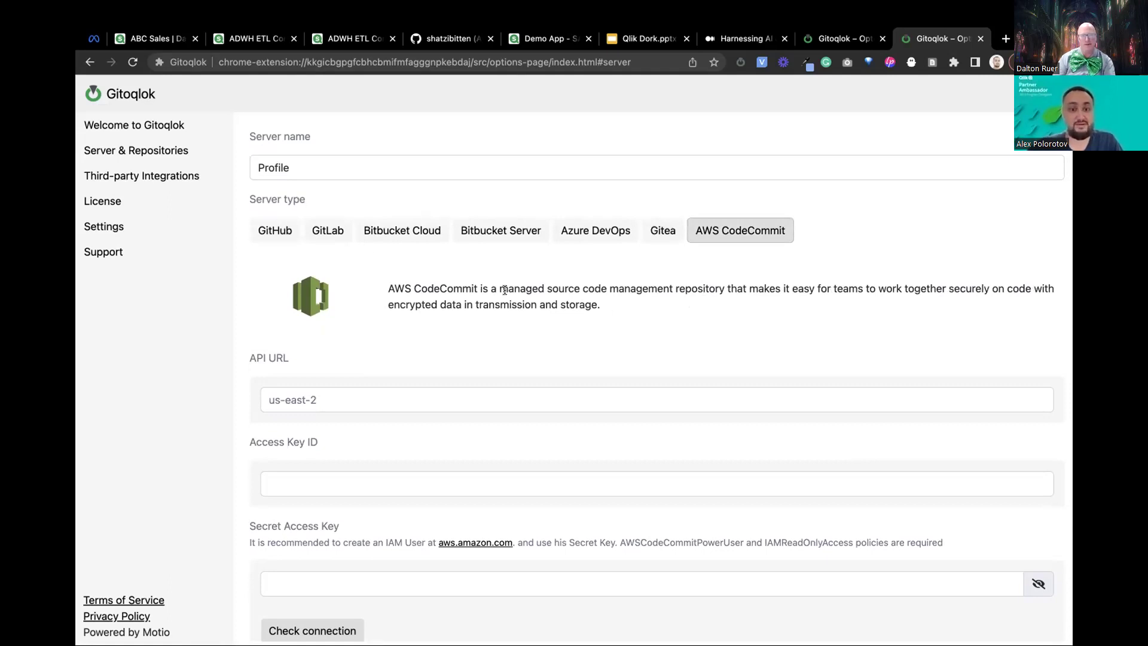
pyautogui.scroll(-2, 504, 293)
pyautogui.scroll(-2, 504, 291)
pyautogui.scroll(4, 504, 290)
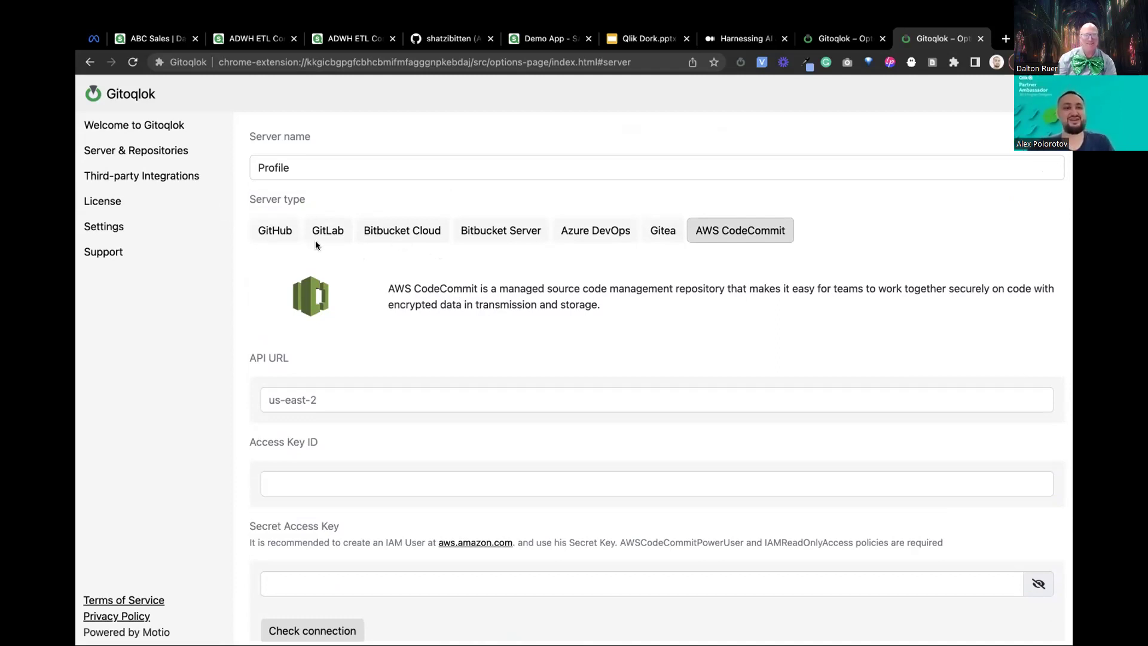
# Set the new server's type back to GitHub and look over its connection form, including the API URL field
pyautogui.click(272, 232)
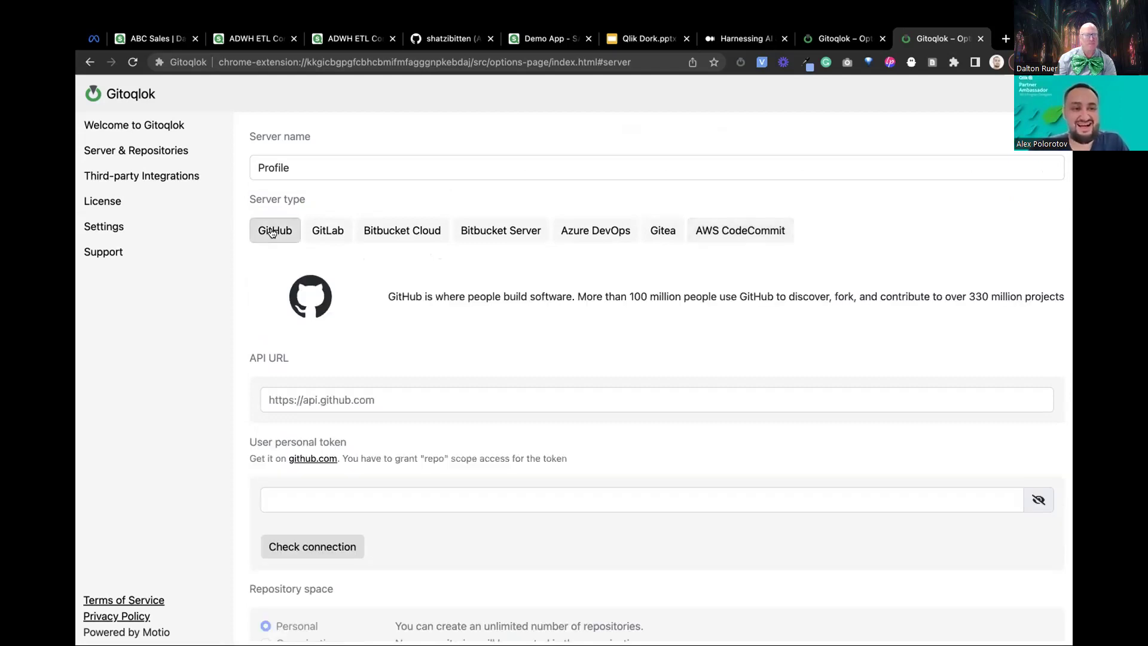
pyautogui.scroll(-2, 364, 292)
pyautogui.scroll(2, 364, 292)
pyautogui.click(634, 397)
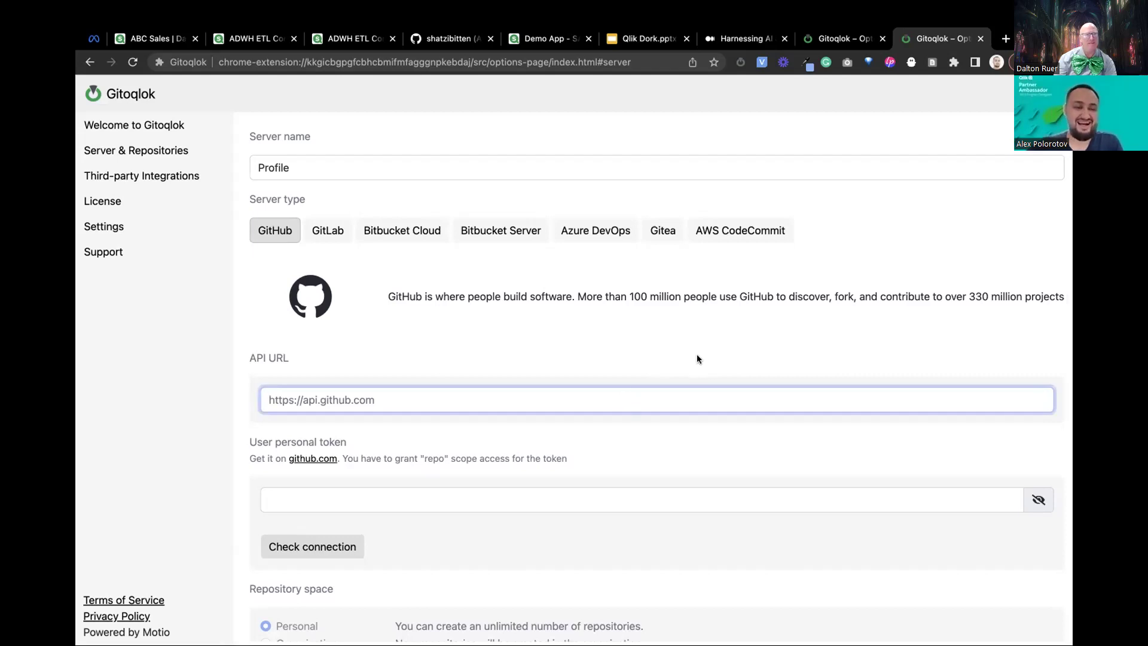
# Return to the Servers & Repositories overview and switch to the Sheet view of the ABC Sales app
pyautogui.click(136, 126)
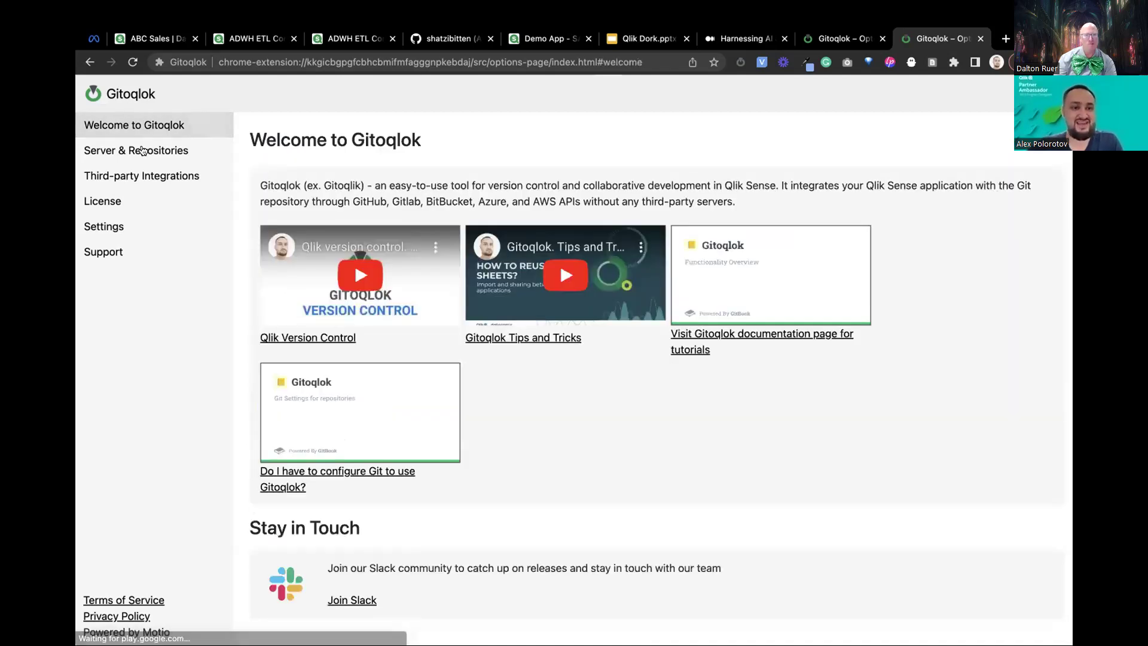
pyautogui.click(168, 150)
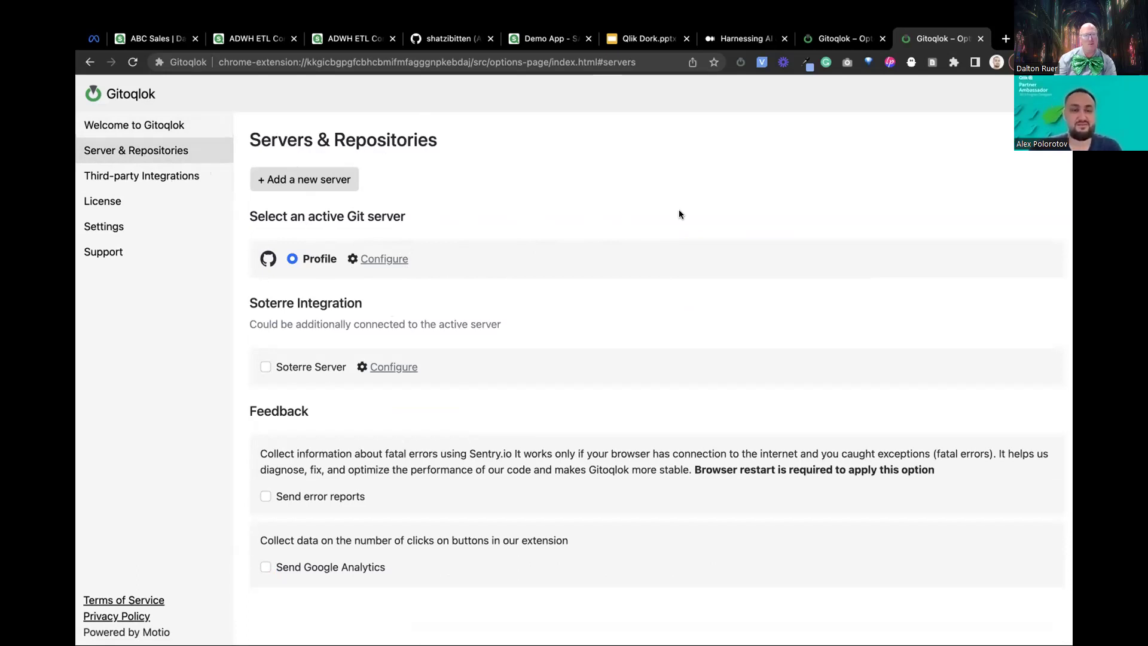
pyautogui.click(245, 39)
pyautogui.hotkey('ctrl', 'shift', 'Tab')
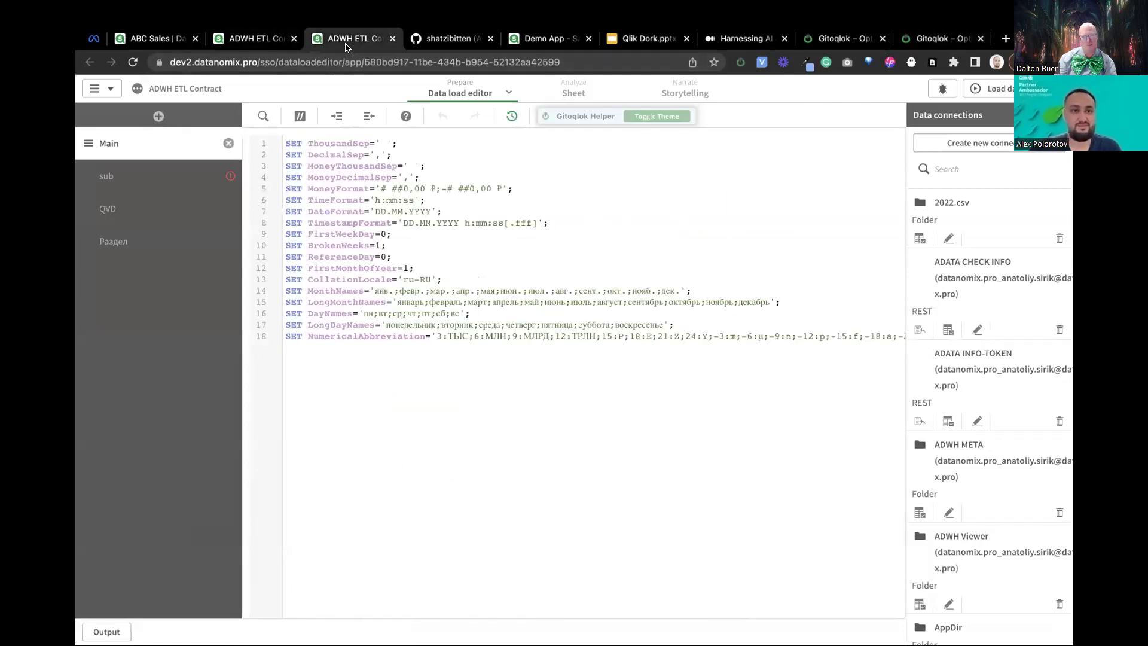
pyautogui.click(571, 90)
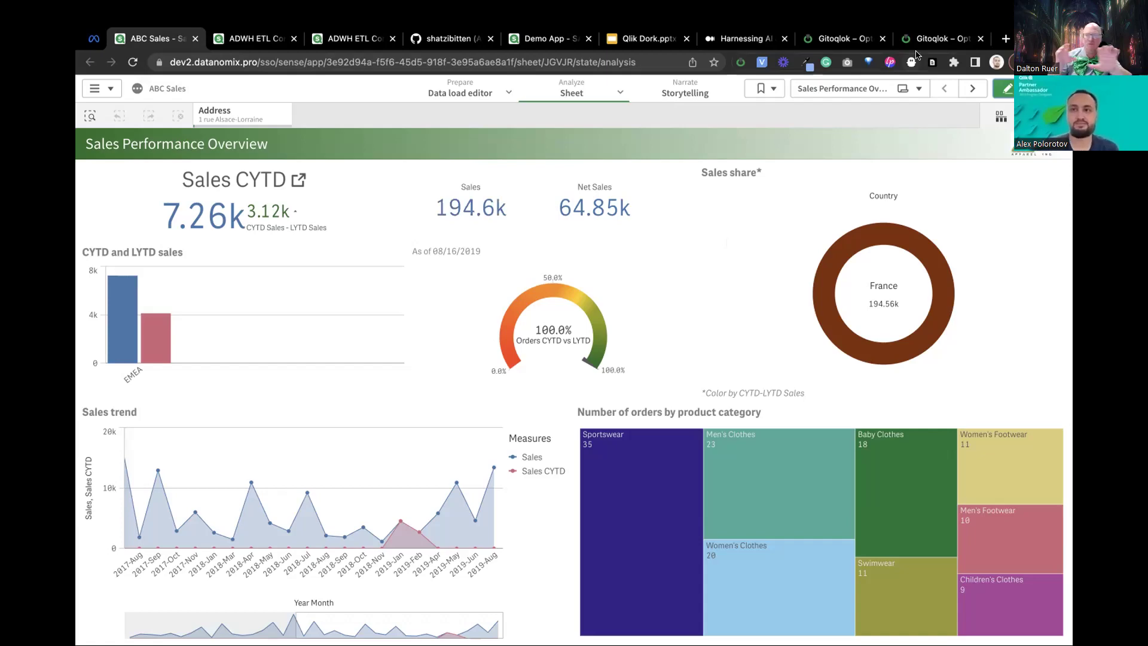
# Open the existing GitHub server's configuration in the Gitoqlok options and examine its API URL, token and repository space settings
pyautogui.click(940, 39)
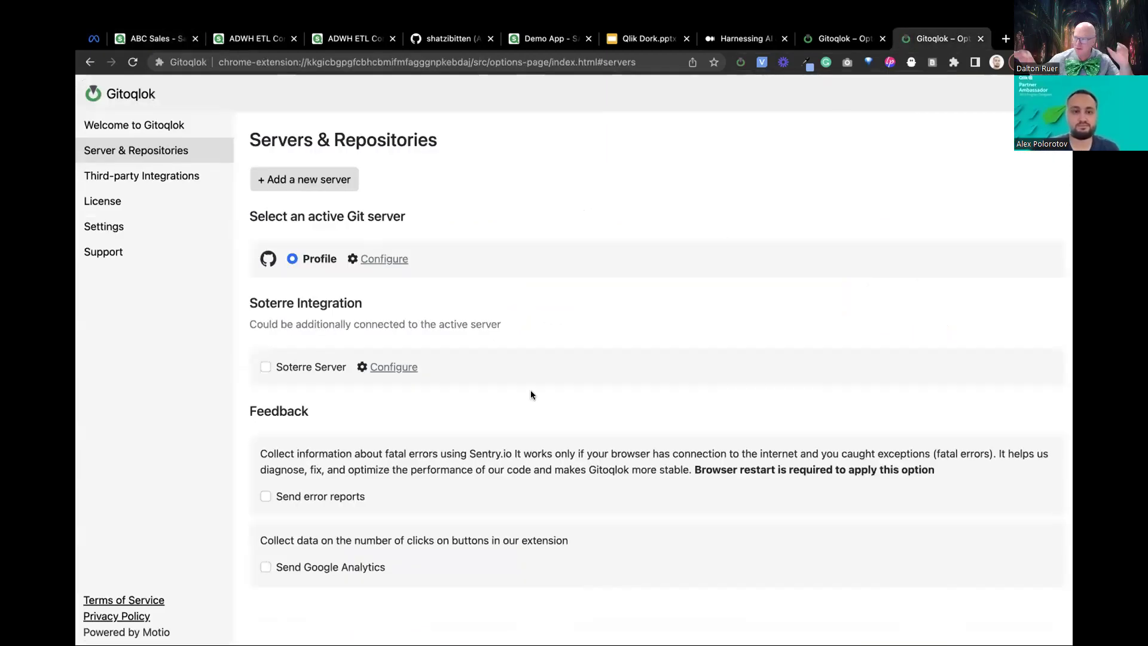
pyautogui.click(397, 260)
pyautogui.scroll(-2, 518, 466)
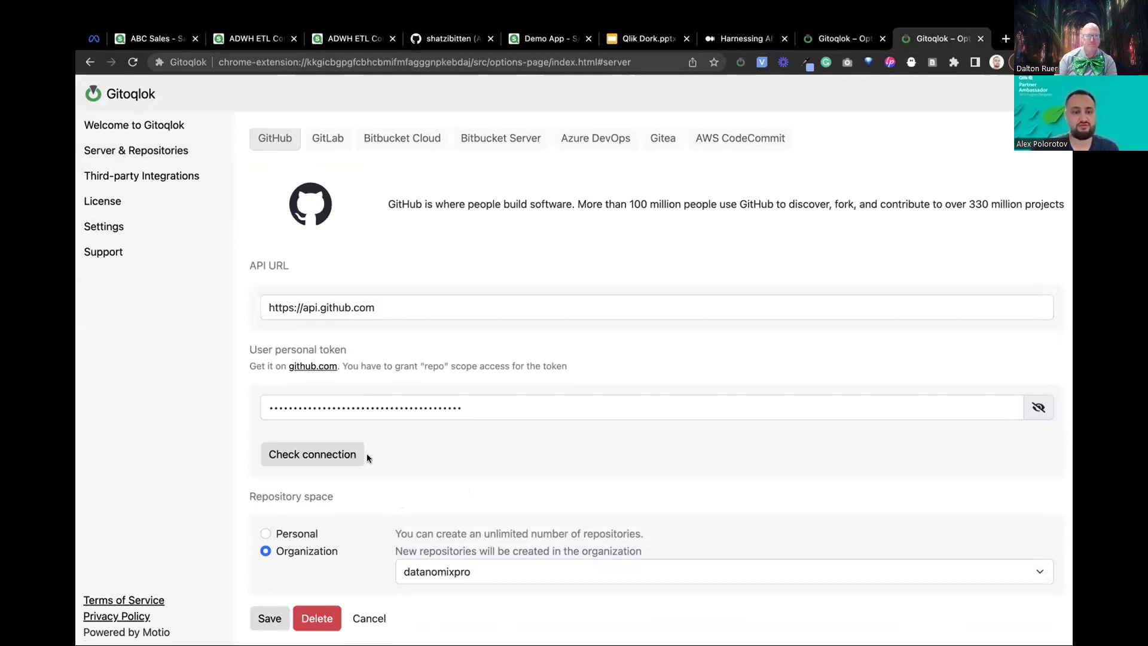
pyautogui.scroll(2, 397, 496)
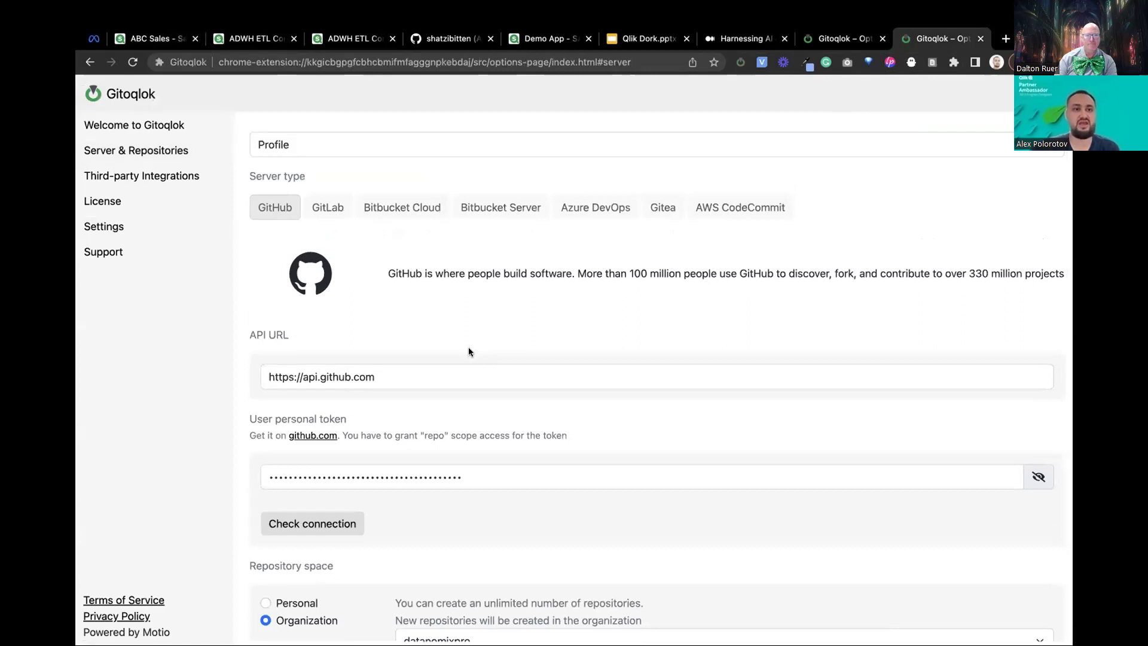
pyautogui.scroll(-2, 468, 346)
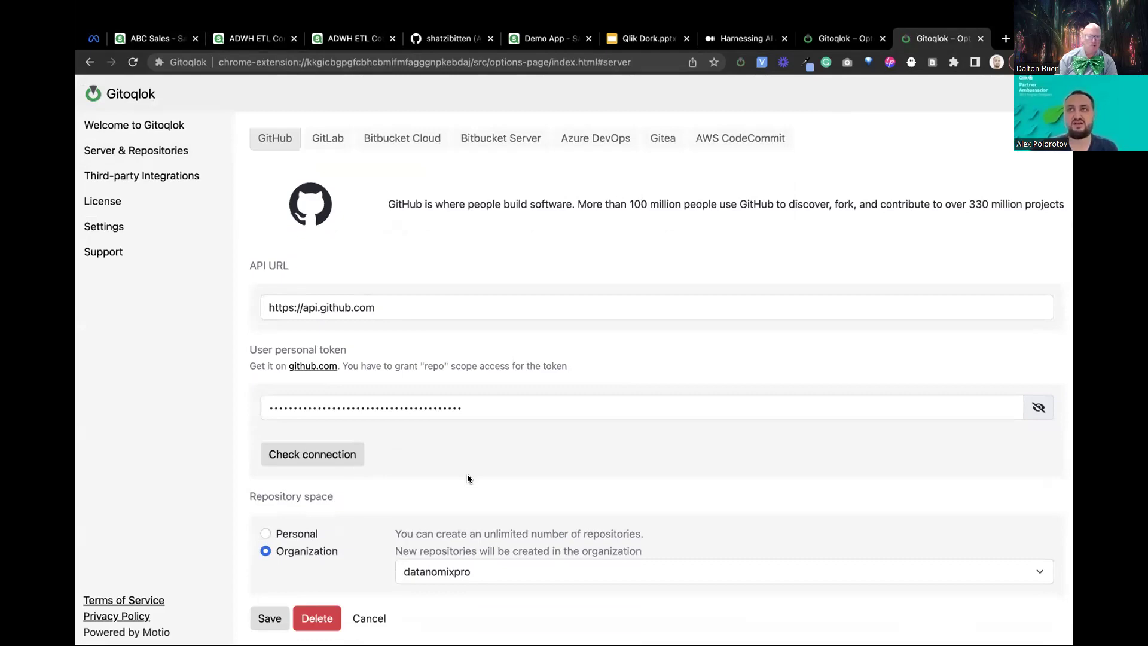
pyautogui.scroll(2, 414, 321)
pyautogui.scroll(-2, 415, 314)
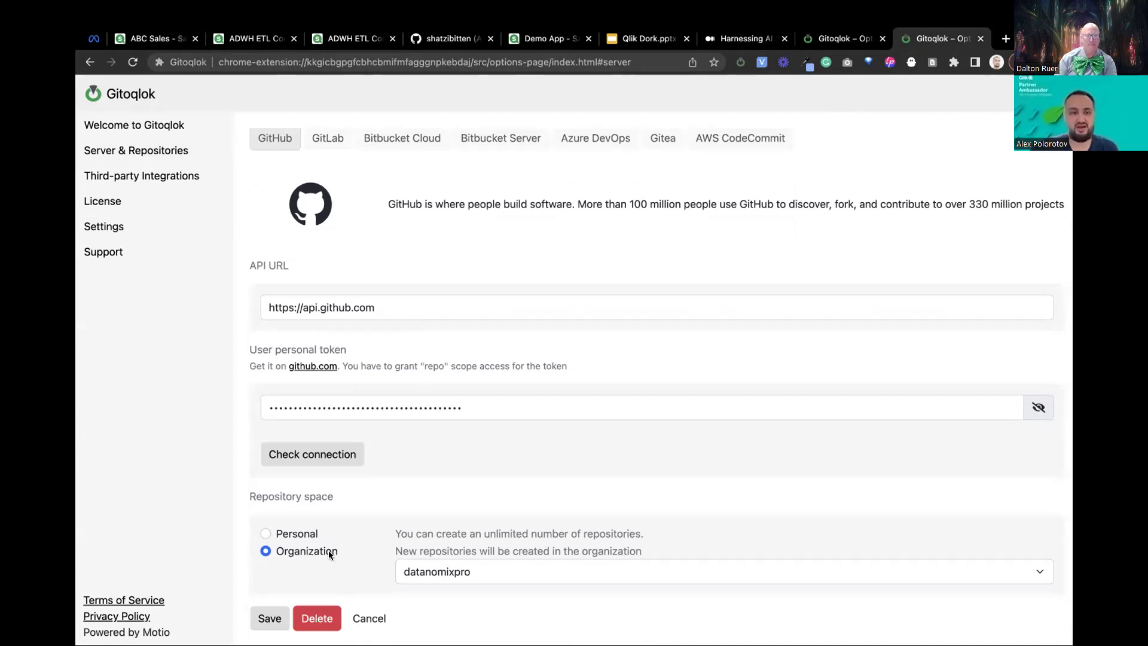
pyautogui.scroll(2, 340, 178)
pyautogui.scroll(-2, 340, 182)
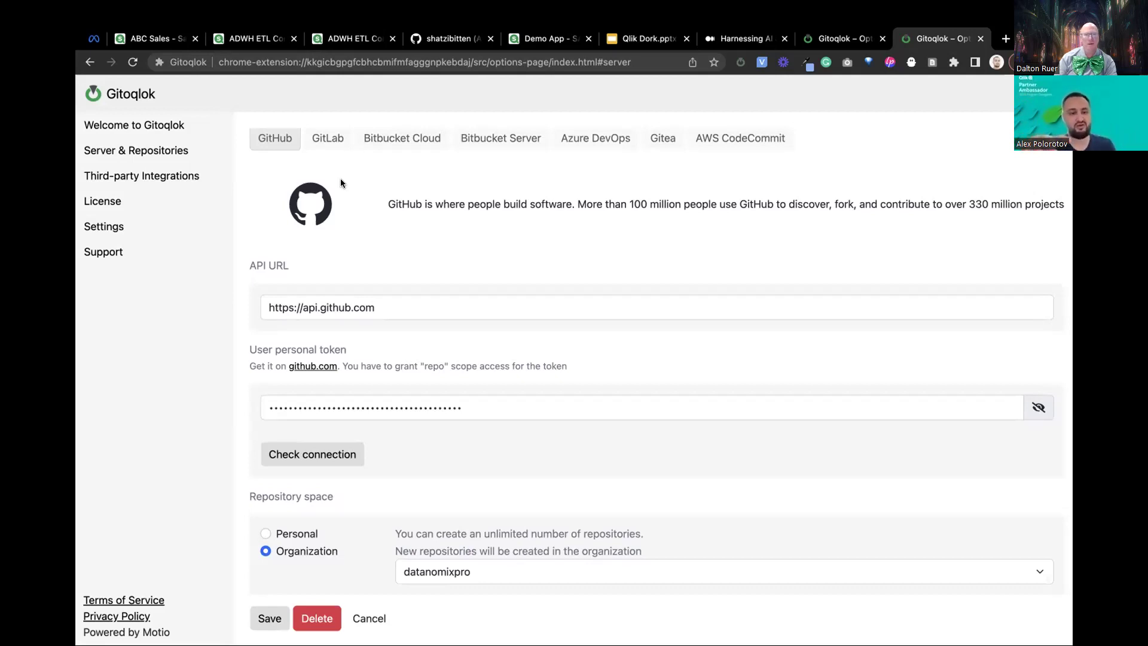
pyautogui.moveTo(174, 70)
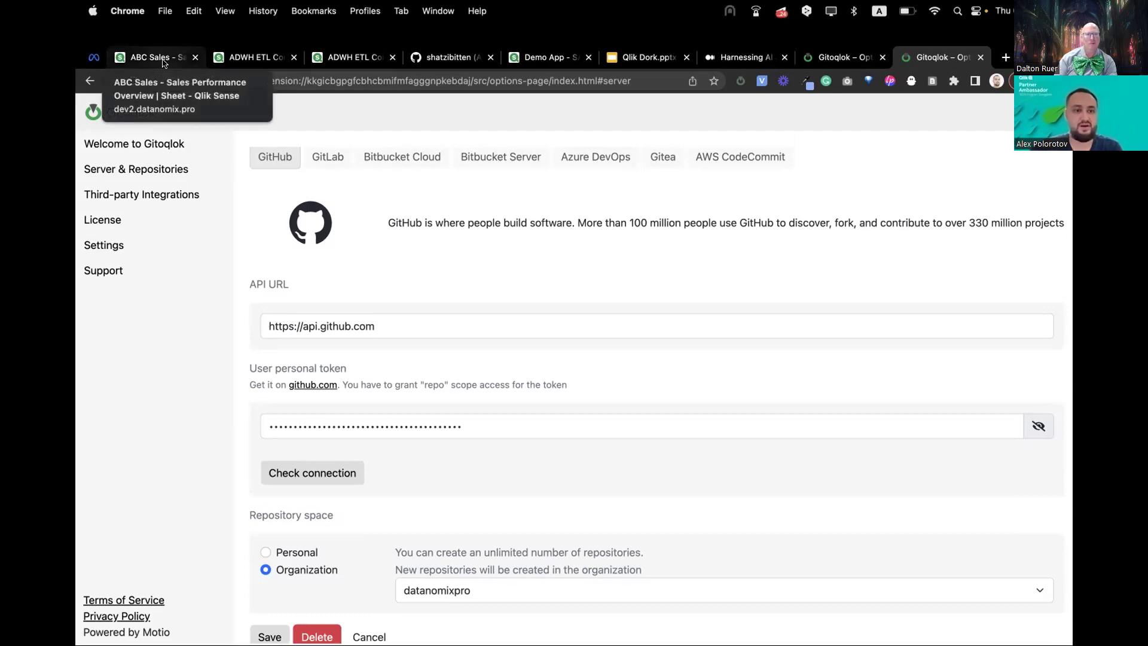
# Look through the Servers & Repositories, Third-party Integrations, License, Settings and Support option pages, ending on Welcome to Gitoqlok
pyautogui.scroll(3, 288, 184)
pyautogui.click(178, 144)
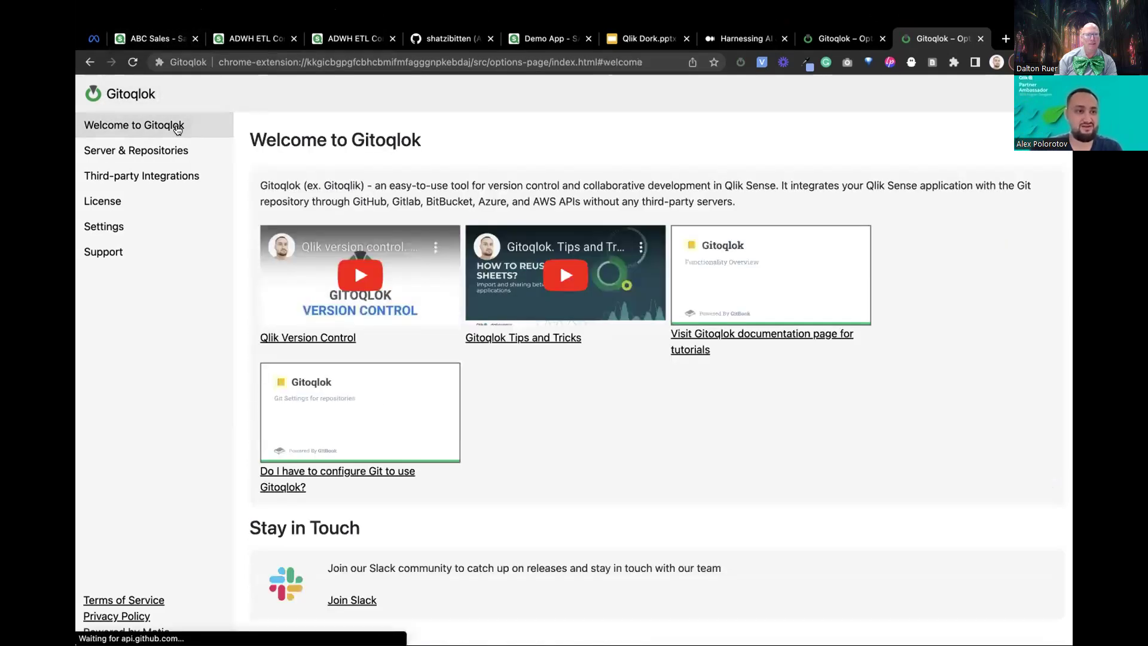
pyautogui.click(160, 153)
pyautogui.click(185, 125)
pyautogui.click(179, 155)
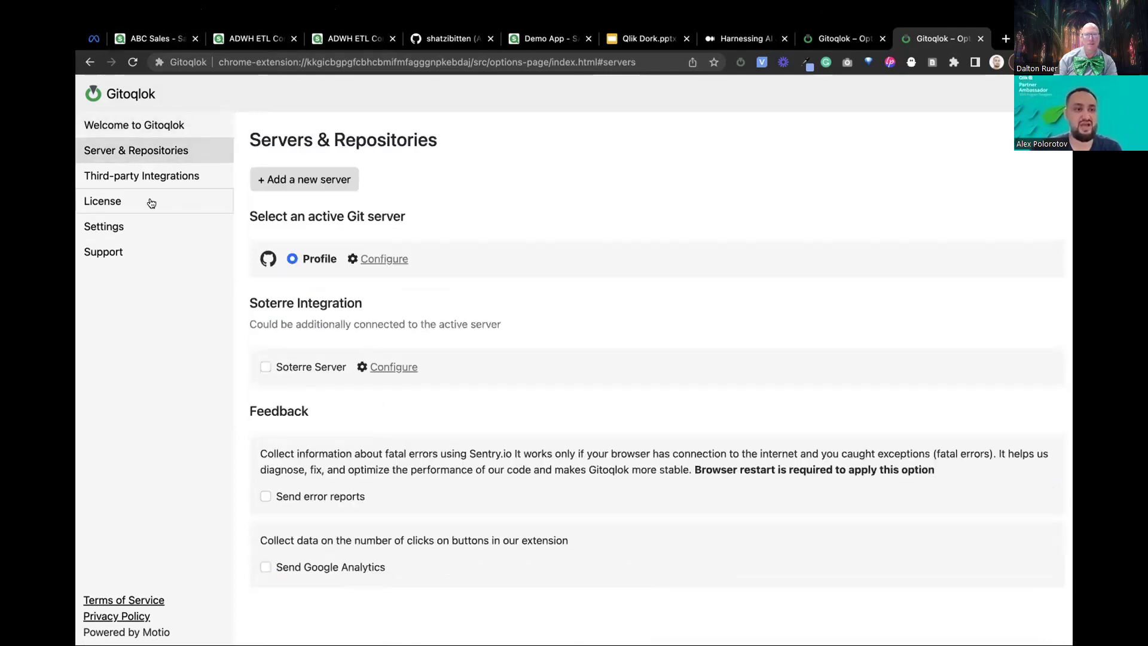
pyautogui.click(158, 179)
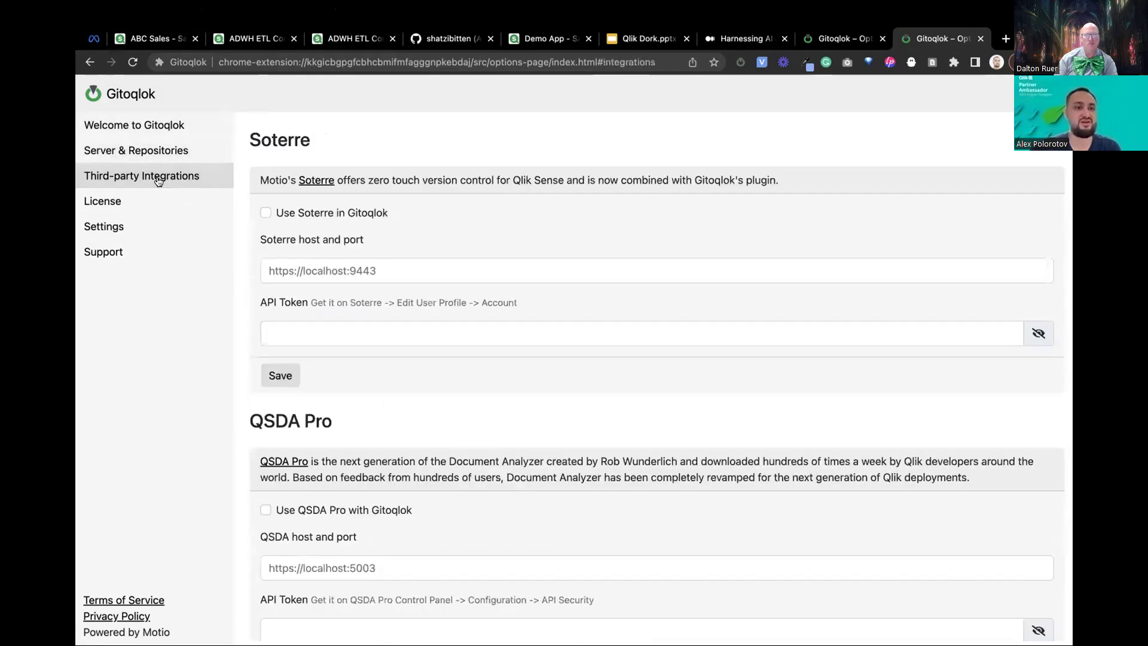
pyautogui.click(125, 201)
pyautogui.click(122, 230)
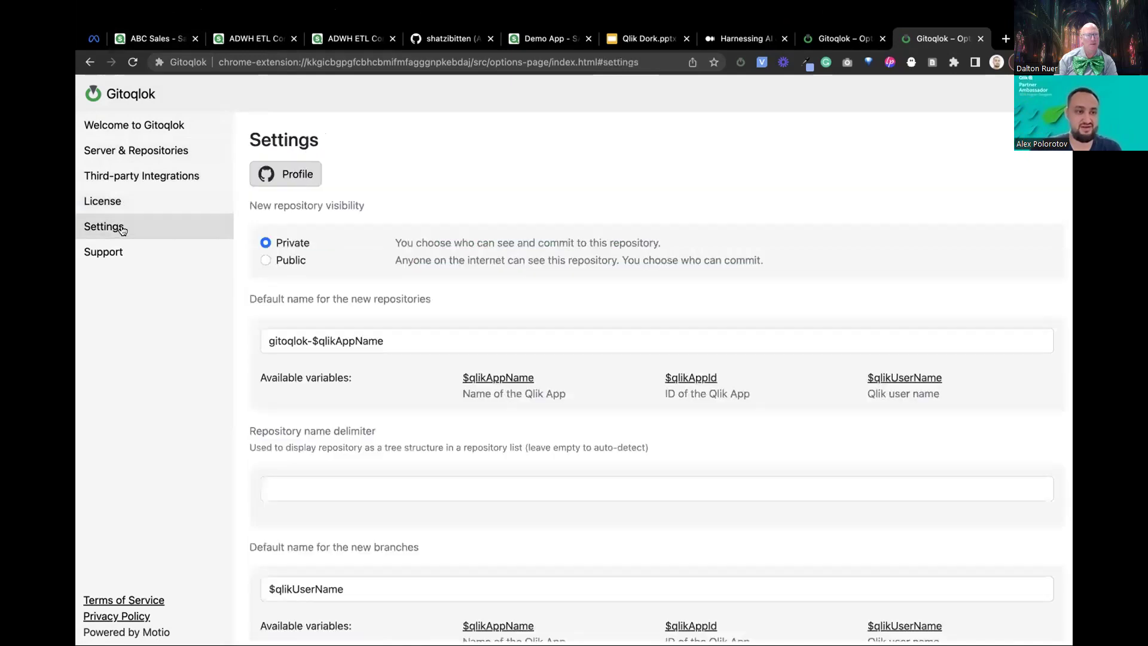
pyautogui.click(113, 263)
pyautogui.click(146, 206)
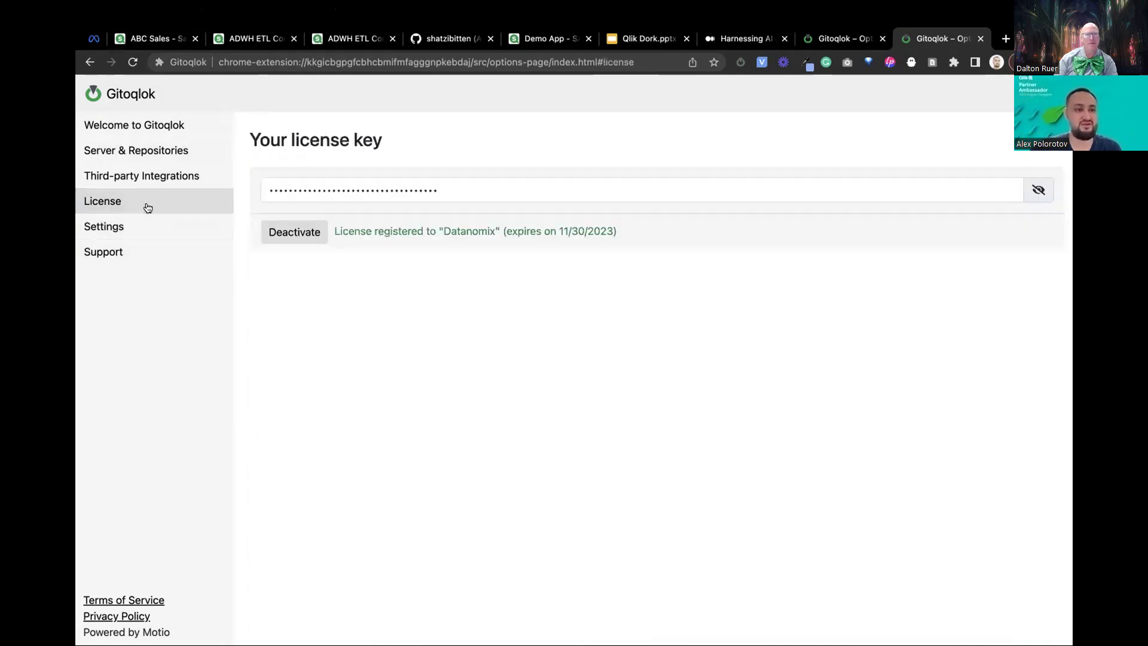
pyautogui.click(177, 178)
pyautogui.click(180, 153)
pyautogui.click(182, 125)
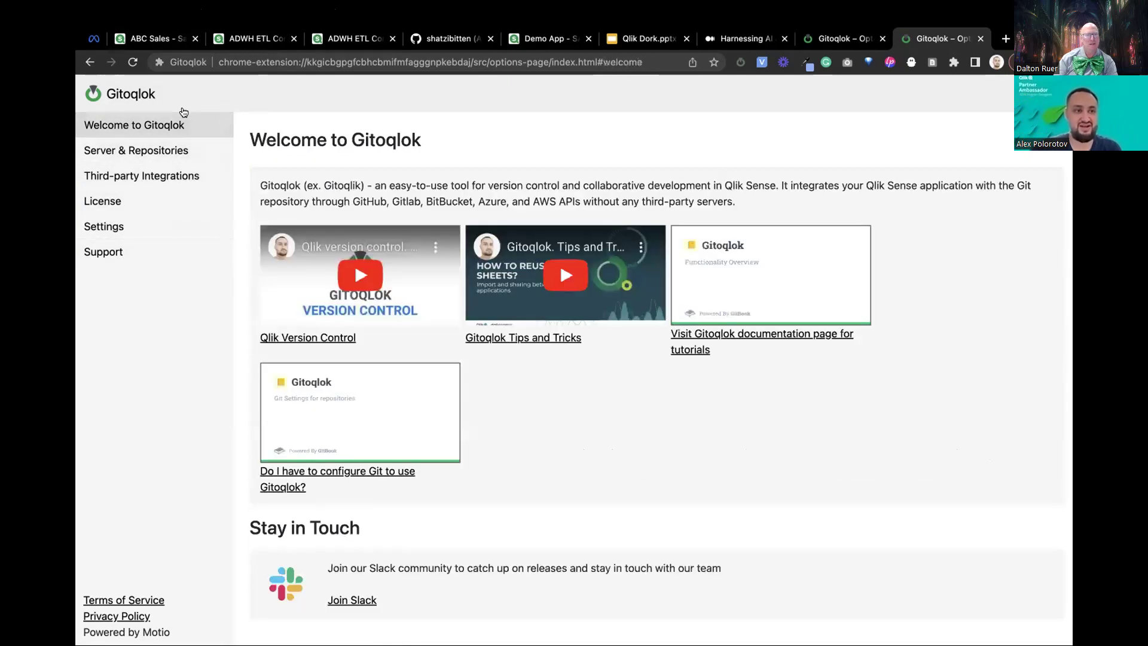
# Review the ABC Sales app's added objects under Local Changes in the Gitoqlok extension popup, and close the popup
pyautogui.click(166, 39)
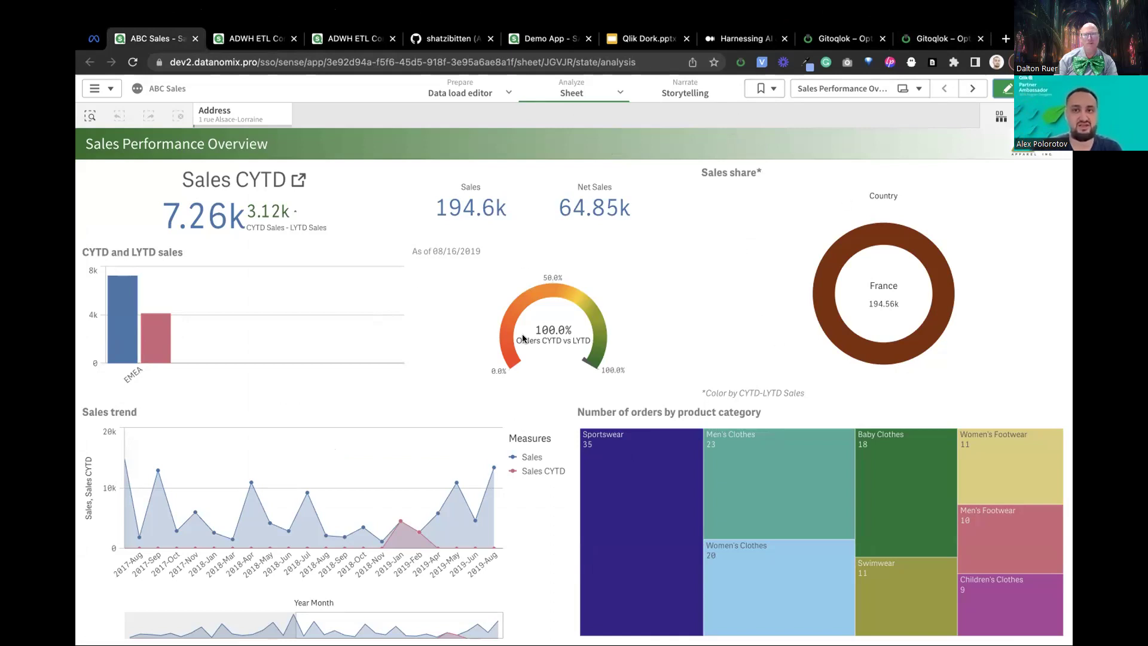
pyautogui.click(740, 63)
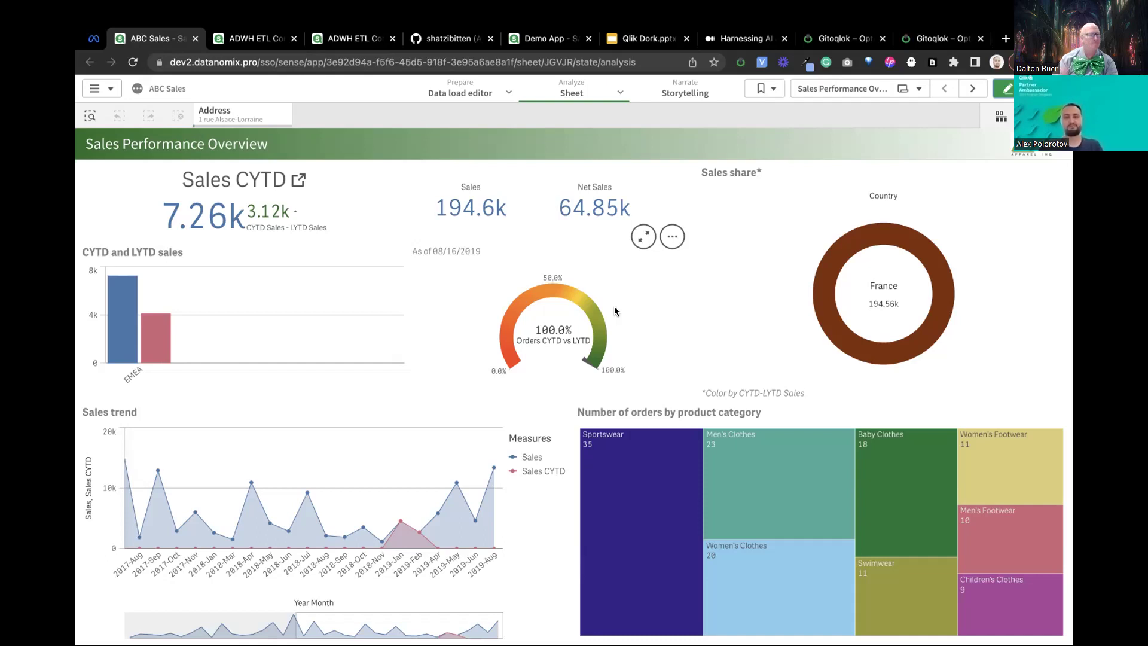
pyautogui.click(736, 63)
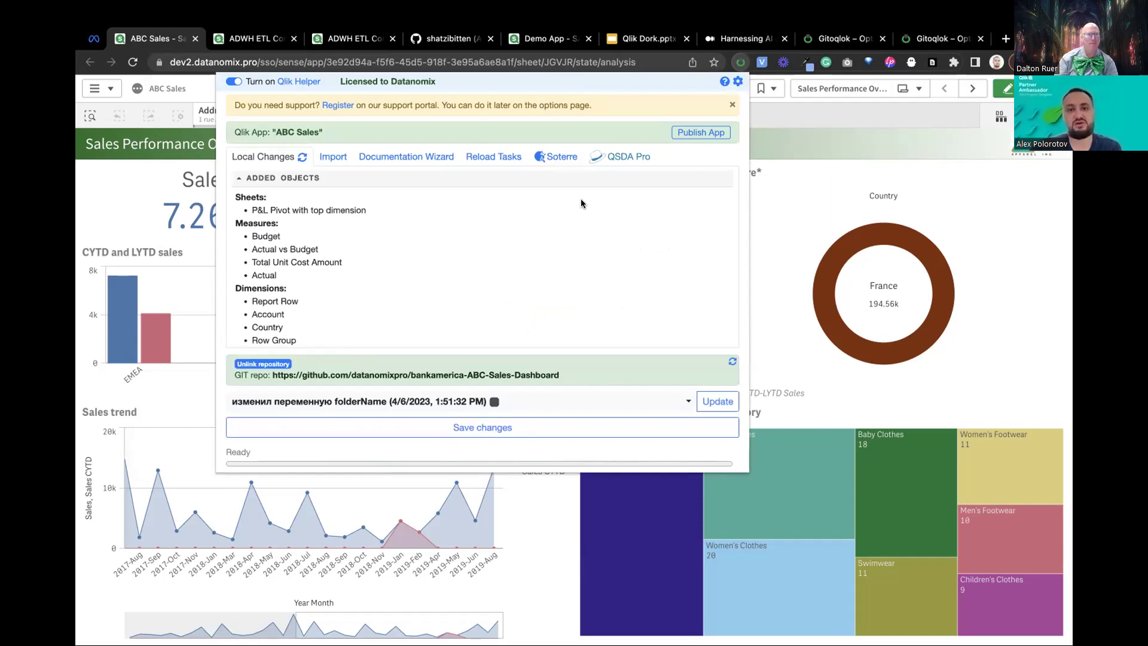
pyautogui.scroll(-2, 561, 275)
pyautogui.scroll(2, 561, 278)
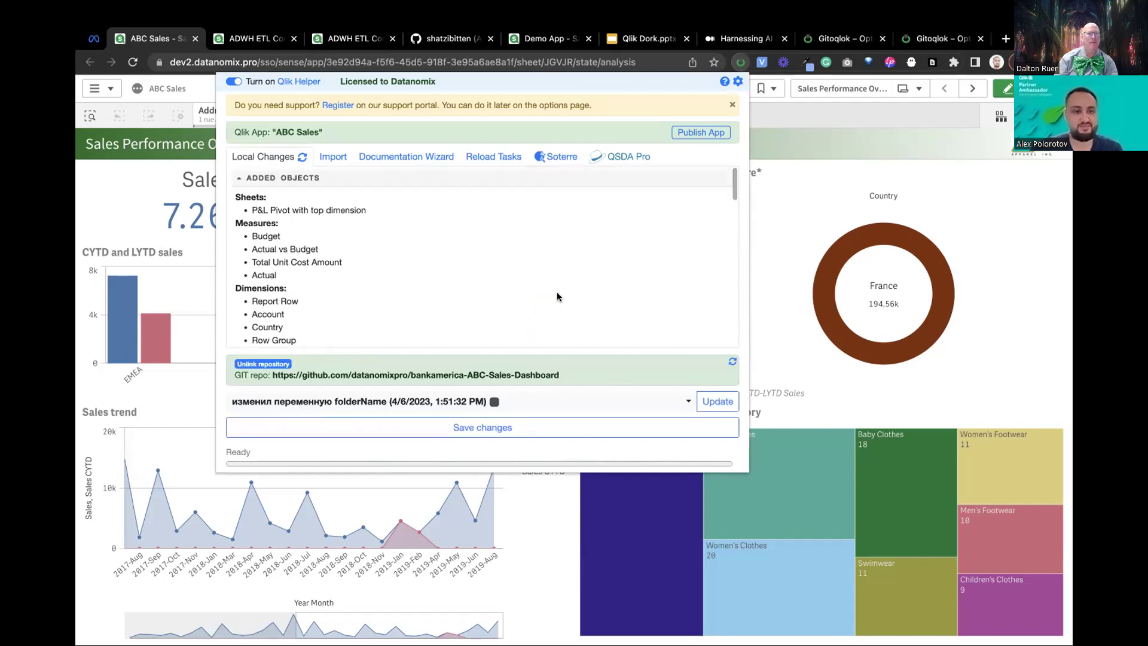
pyautogui.scroll(-1, 550, 294)
pyautogui.scroll(1, 550, 294)
pyautogui.click(833, 172)
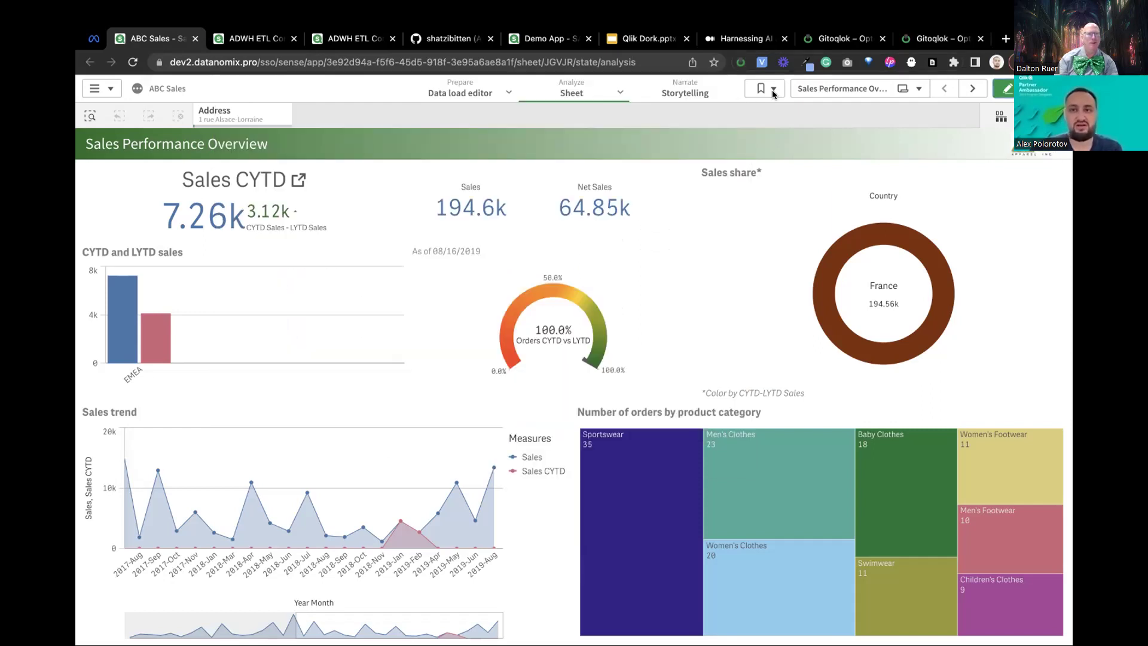
# Open the ABC Customers sheet in the ABC Sales app and check the sheet list
pyautogui.click(858, 94)
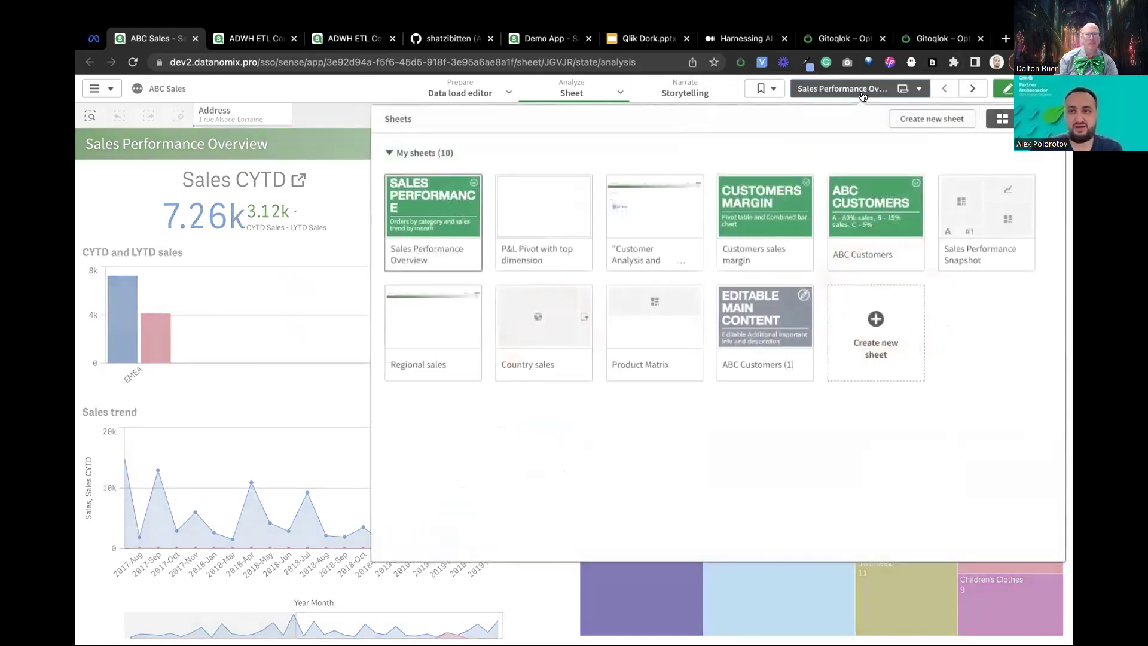
pyautogui.click(886, 218)
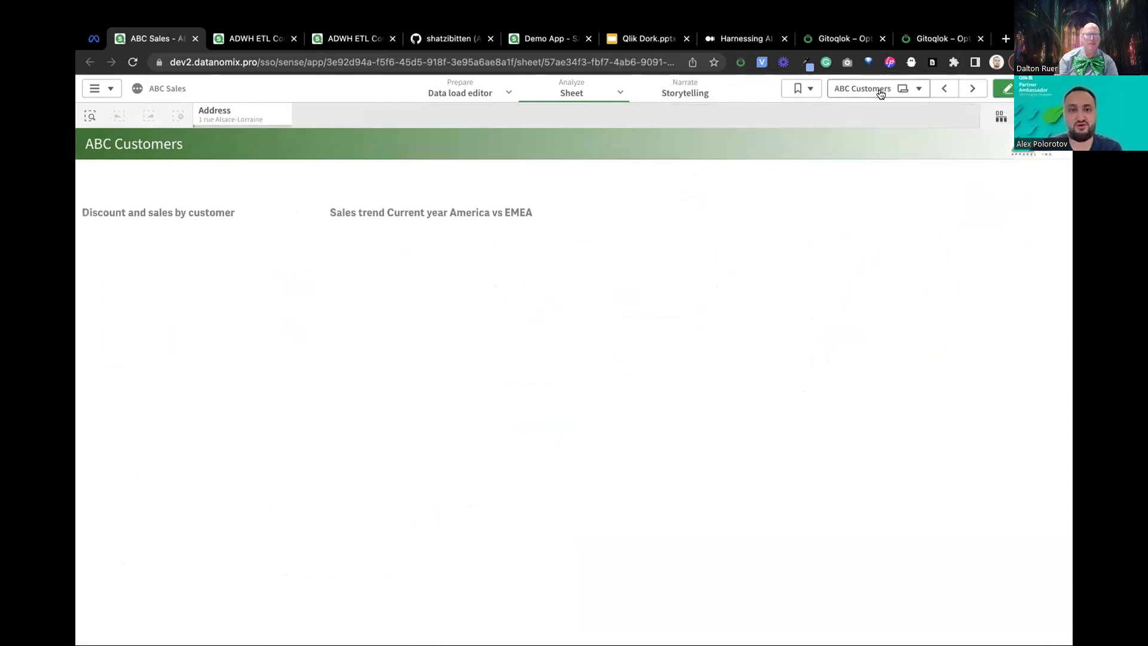
pyautogui.click(882, 89)
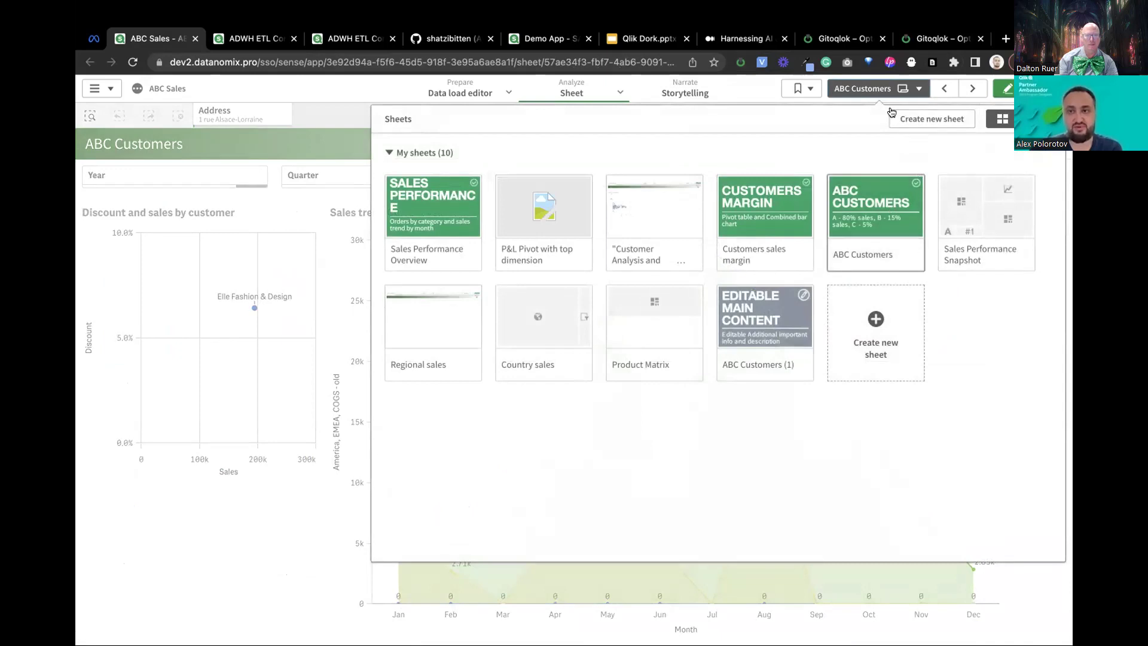
pyautogui.click(854, 96)
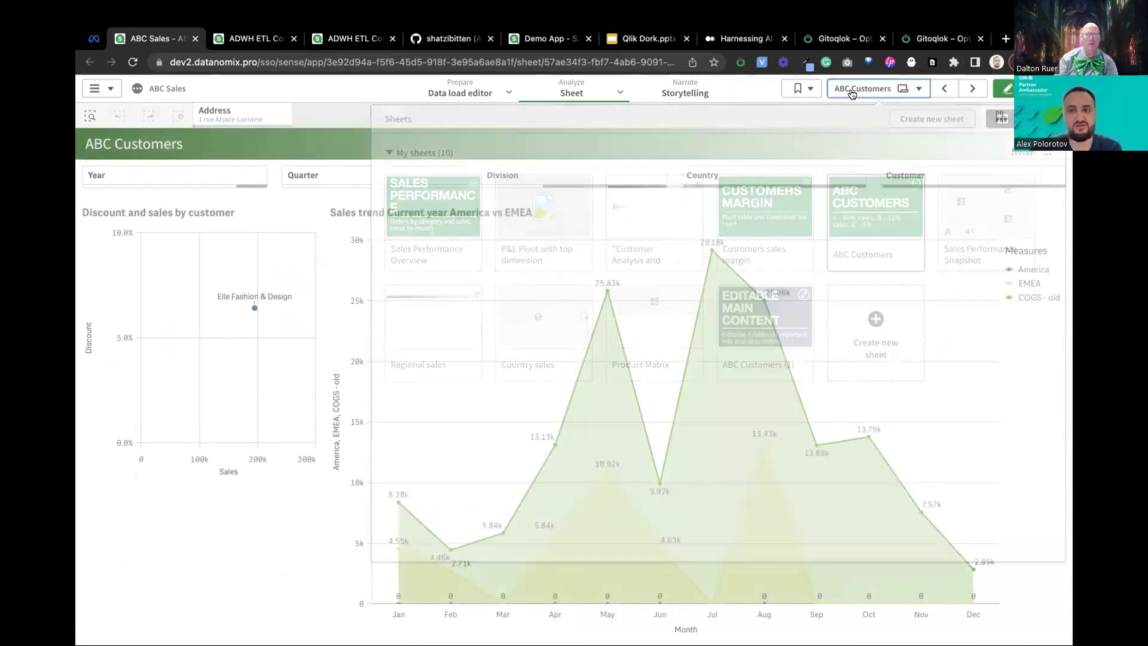
# Show the details of the ABC Customers sheet and launch the Gitoqlok Time machine for it
pyautogui.click(845, 96)
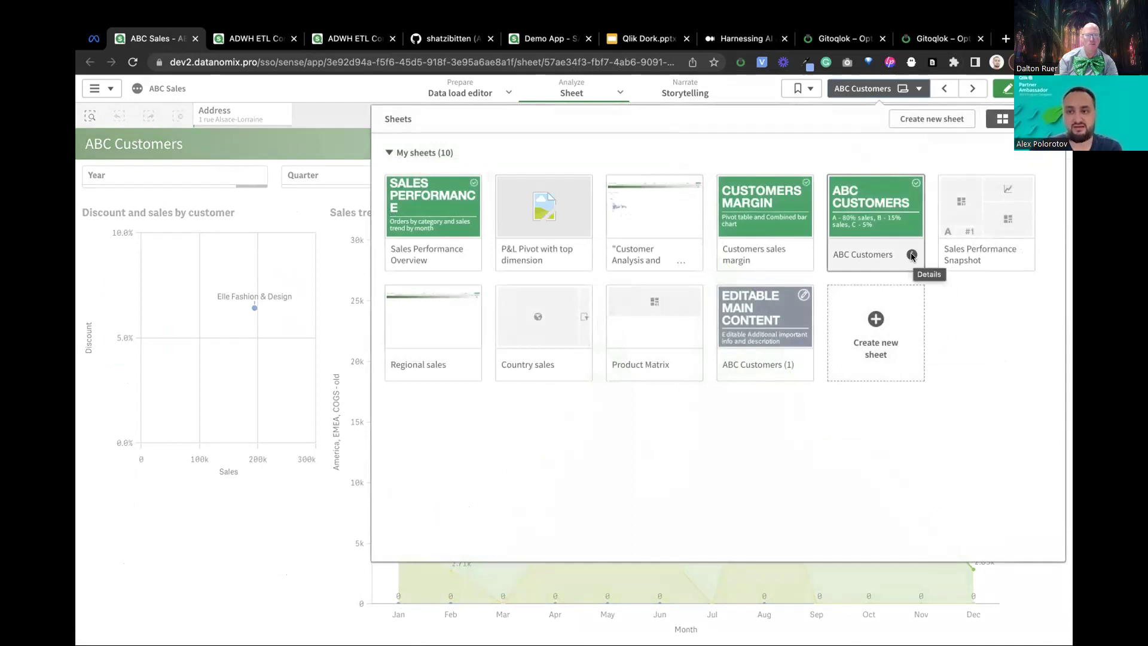
pyautogui.click(911, 255)
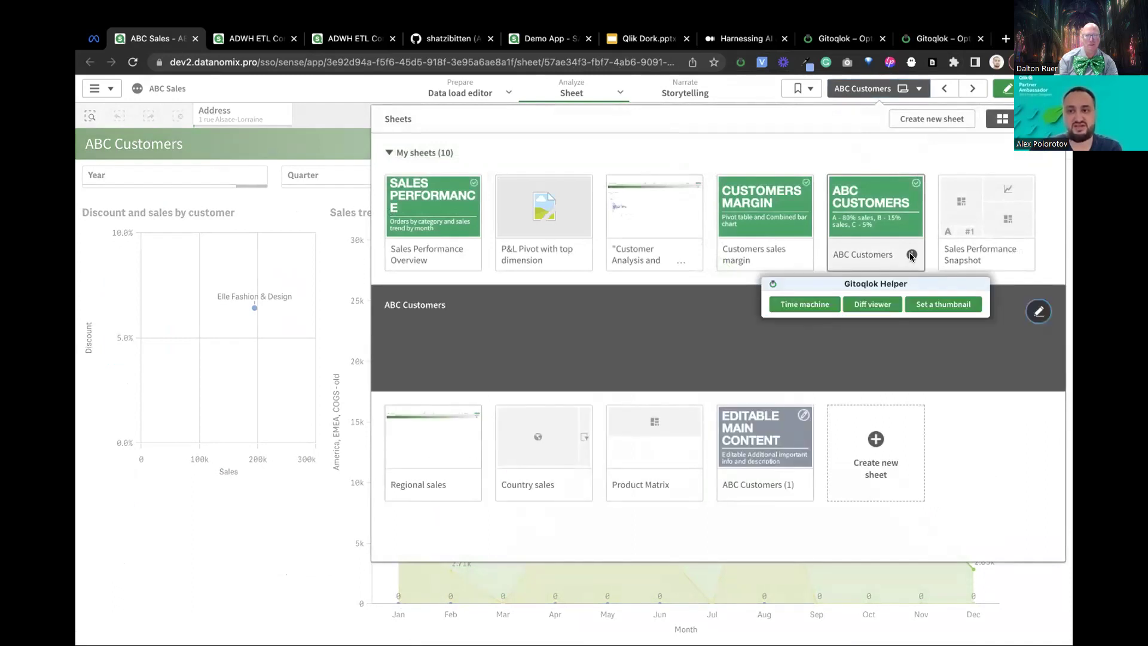
pyautogui.click(804, 304)
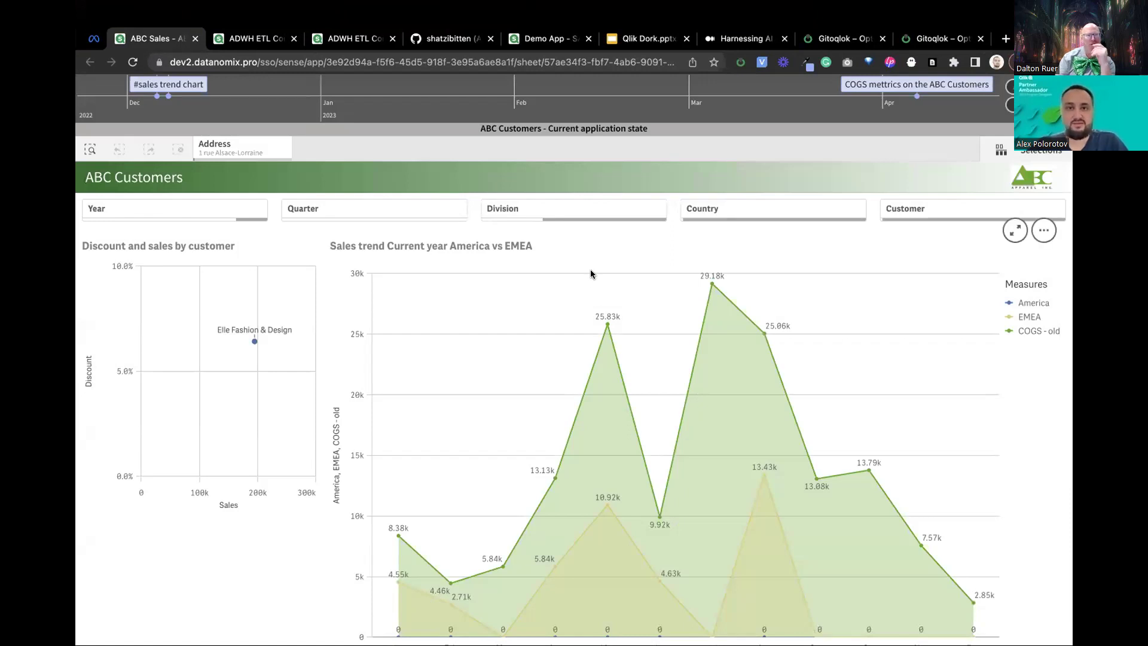
# Load the "#sales trend chart" version of the ABC Customers sheet from the Time machine timeline
pyautogui.moveTo(588, 92)
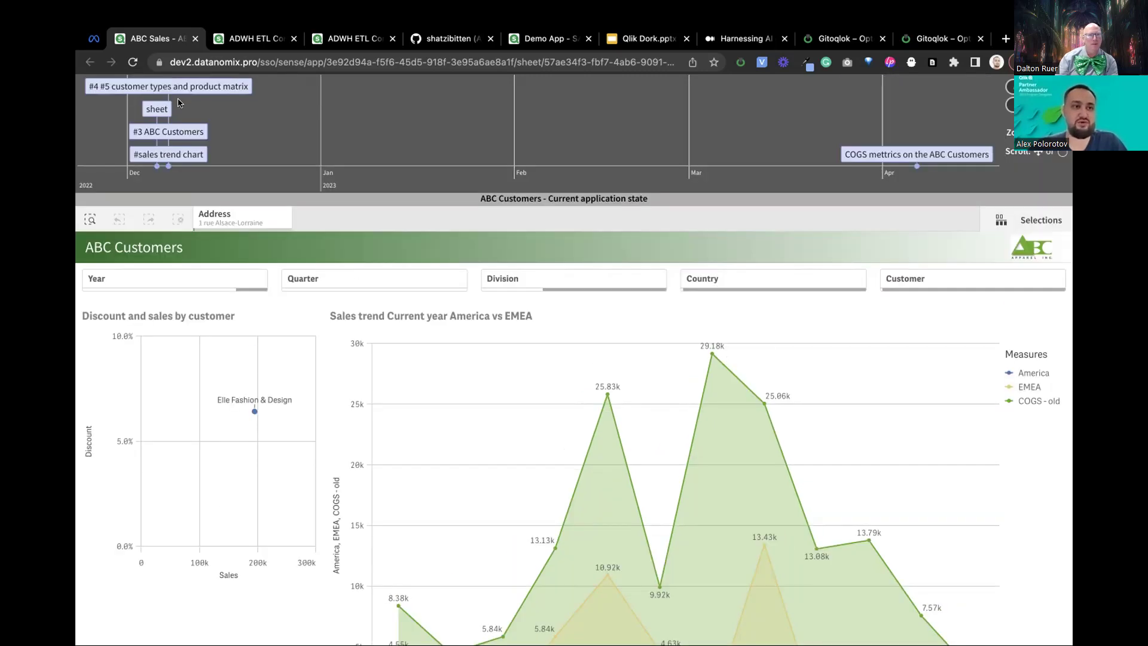
pyautogui.click(177, 156)
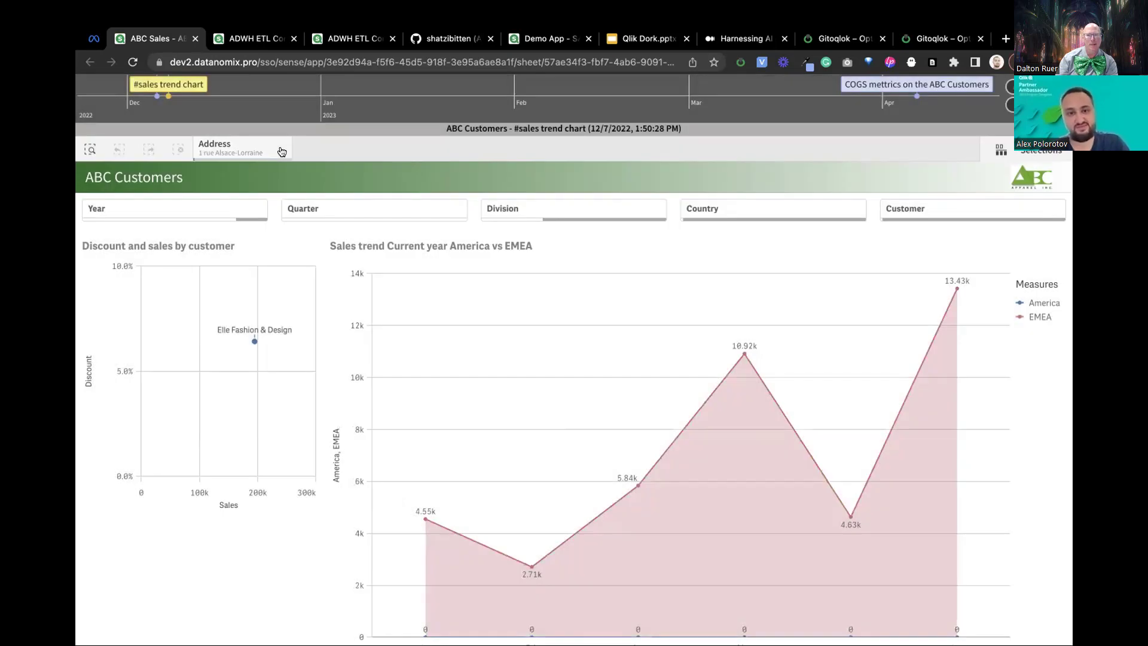
pyautogui.moveTo(320, 94)
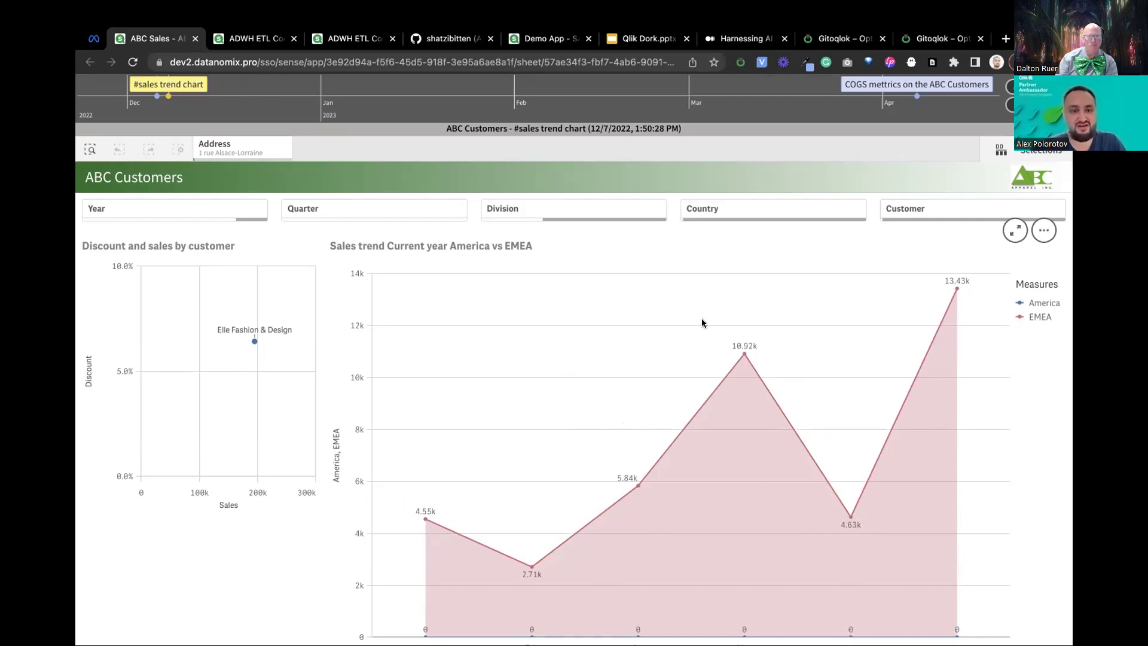
# Zoom the Time machine timeline in on the early December 2022 versions of the sheet
pyautogui.moveTo(180, 136)
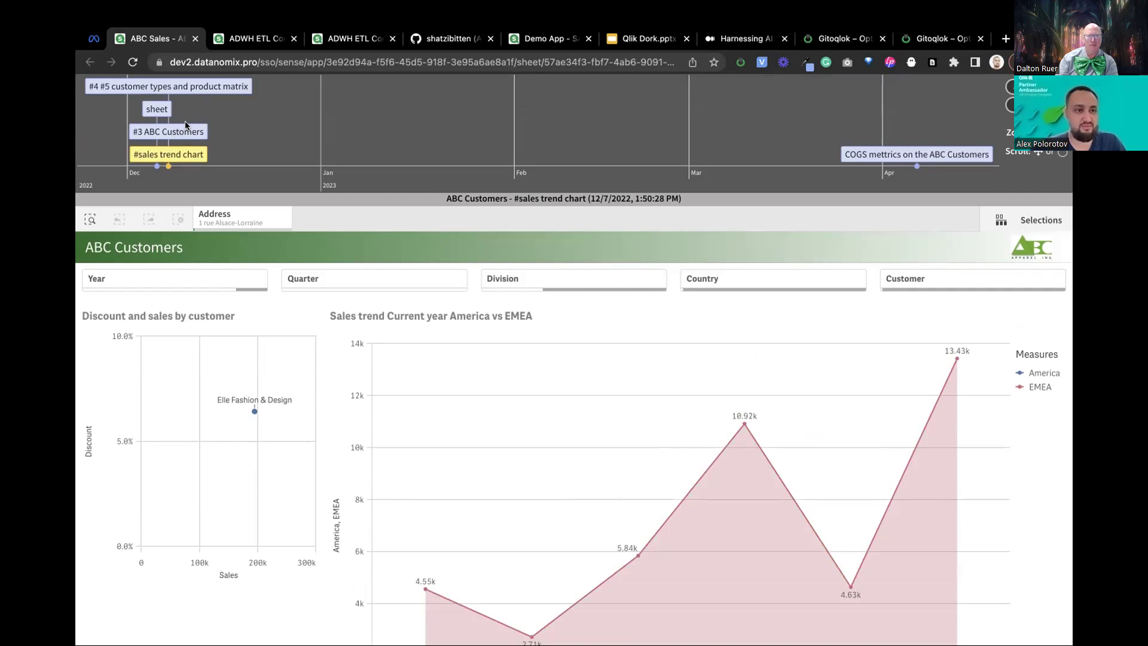
pyautogui.scroll(5, 284, 134)
pyautogui.scroll(3, 285, 134)
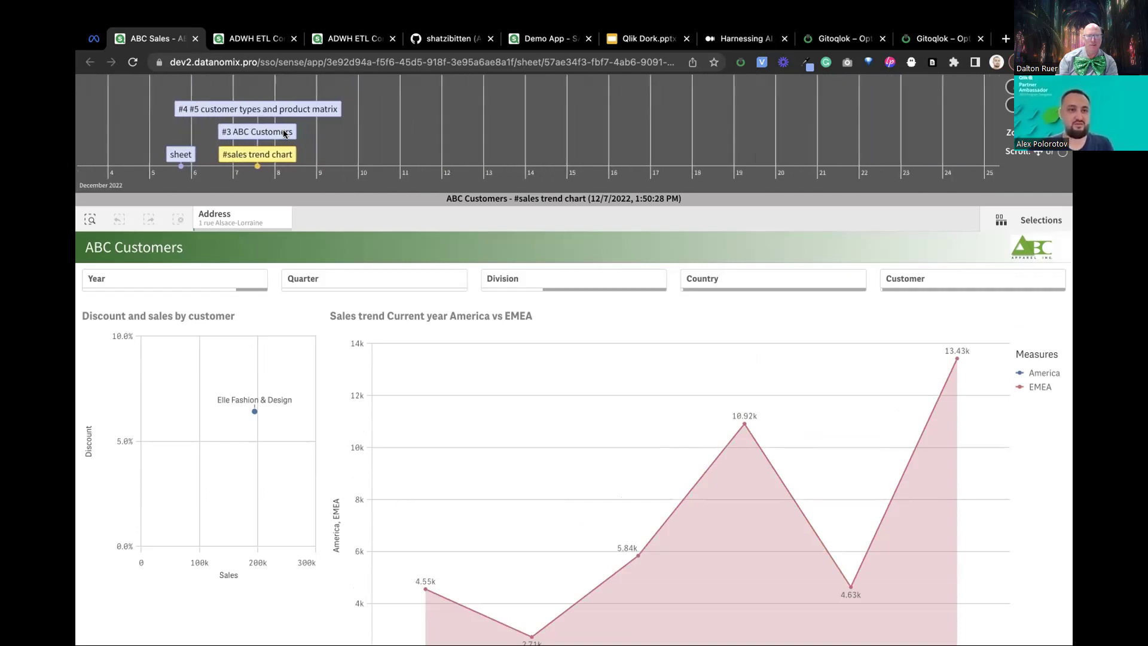
pyautogui.hscroll(-5, 294, 156)
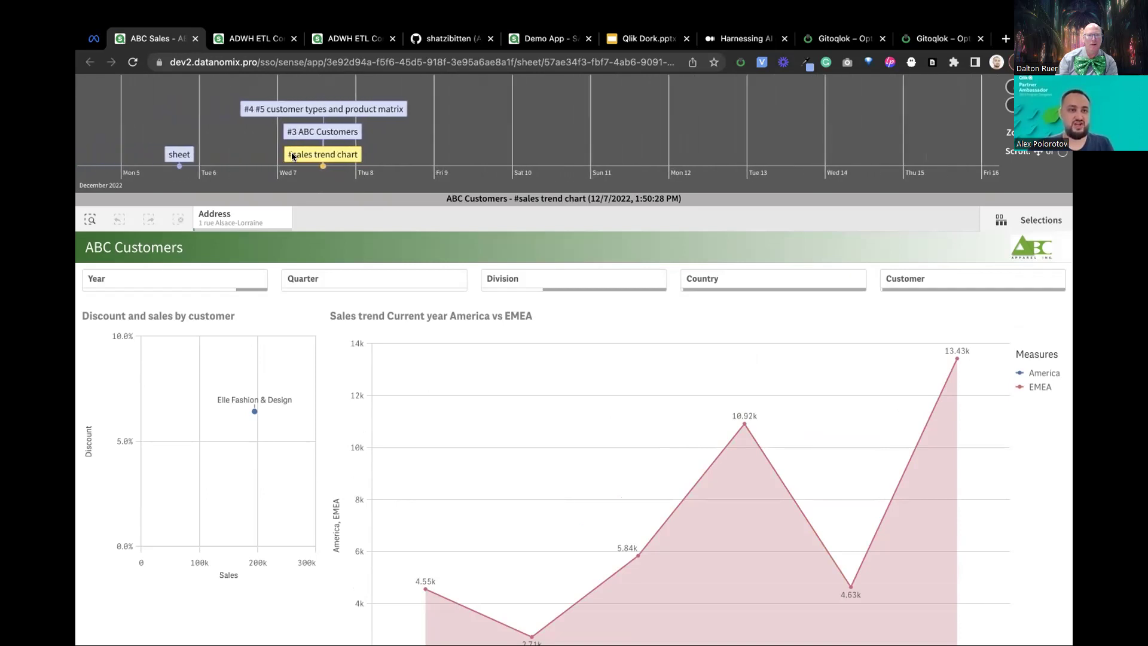
# Load the "#4 #5 customer types and product matrix" version of the ABC Customers sheet from the Time machine timeline
pyautogui.hscroll(-2, 212, 164)
pyautogui.hscroll(-4, 200, 171)
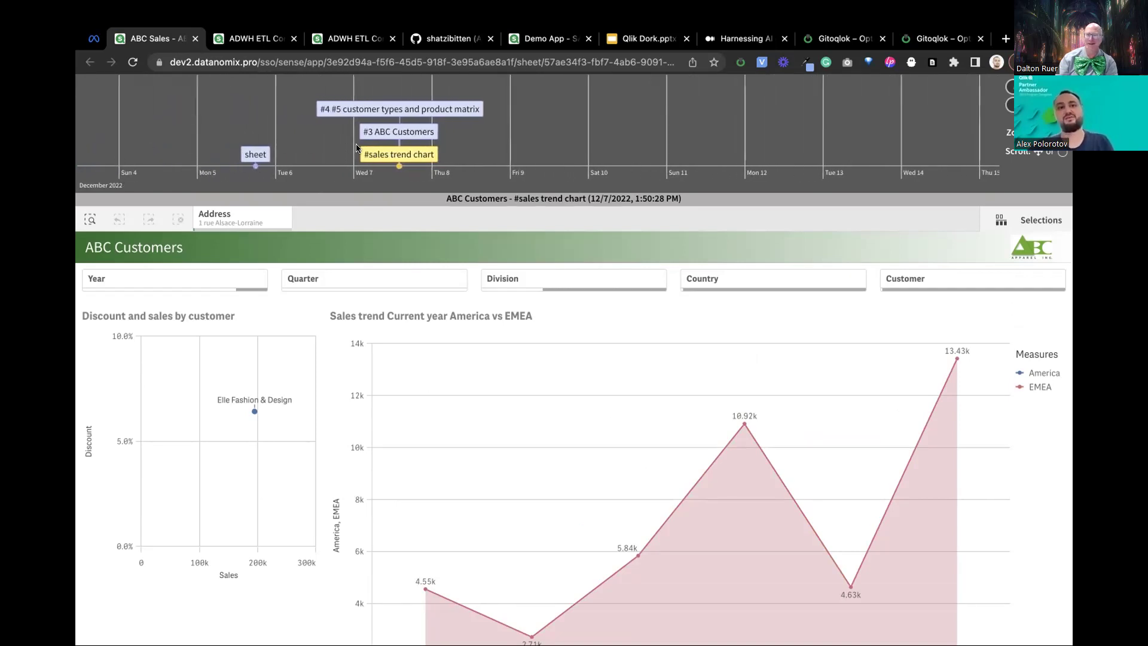
pyautogui.scroll(3, 419, 149)
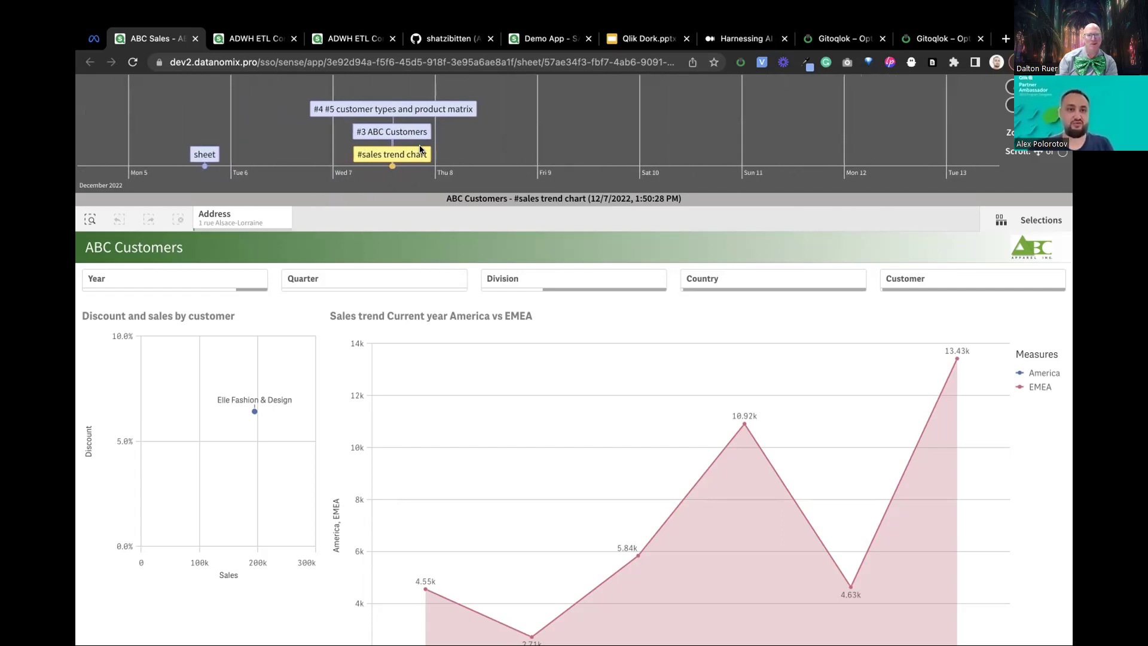
pyautogui.scroll(4, 421, 149)
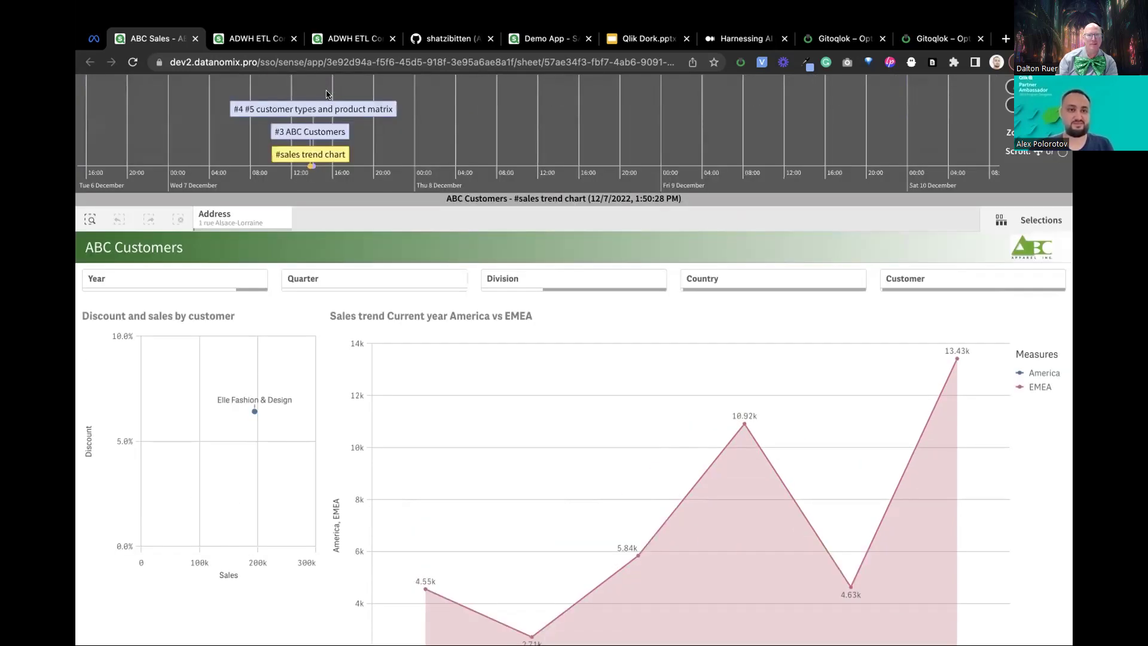
pyautogui.click(323, 109)
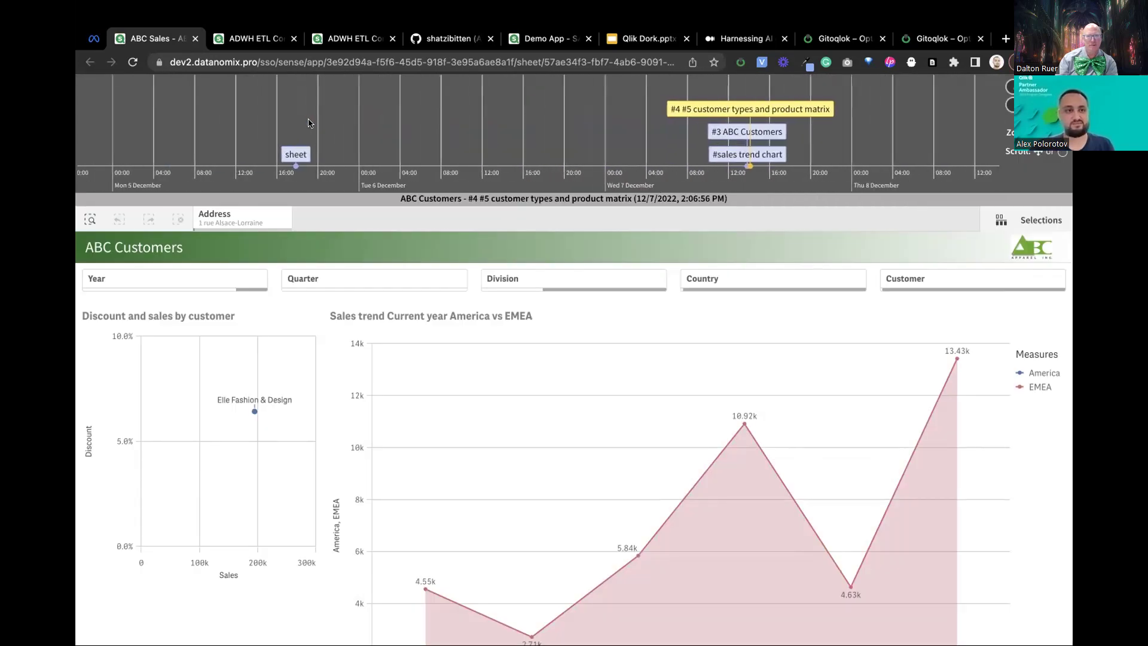
# Try to load the 5 December "sheet" version of the ABC Customers sheet from the timeline
pyautogui.click(297, 155)
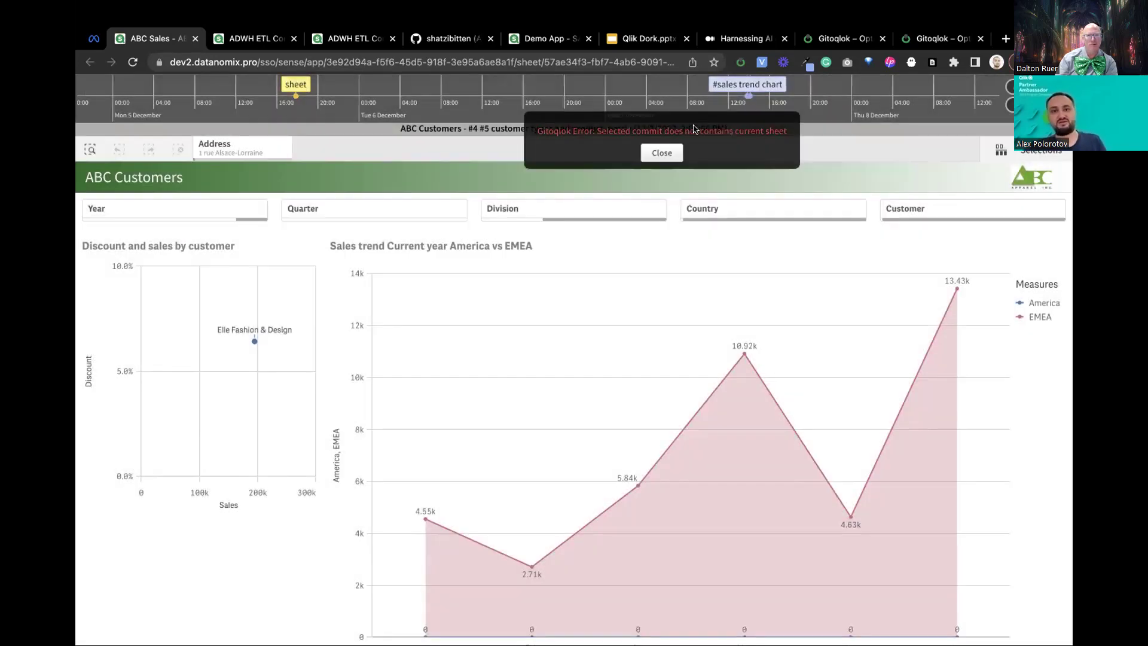
pyautogui.click(662, 152)
pyautogui.click(747, 153)
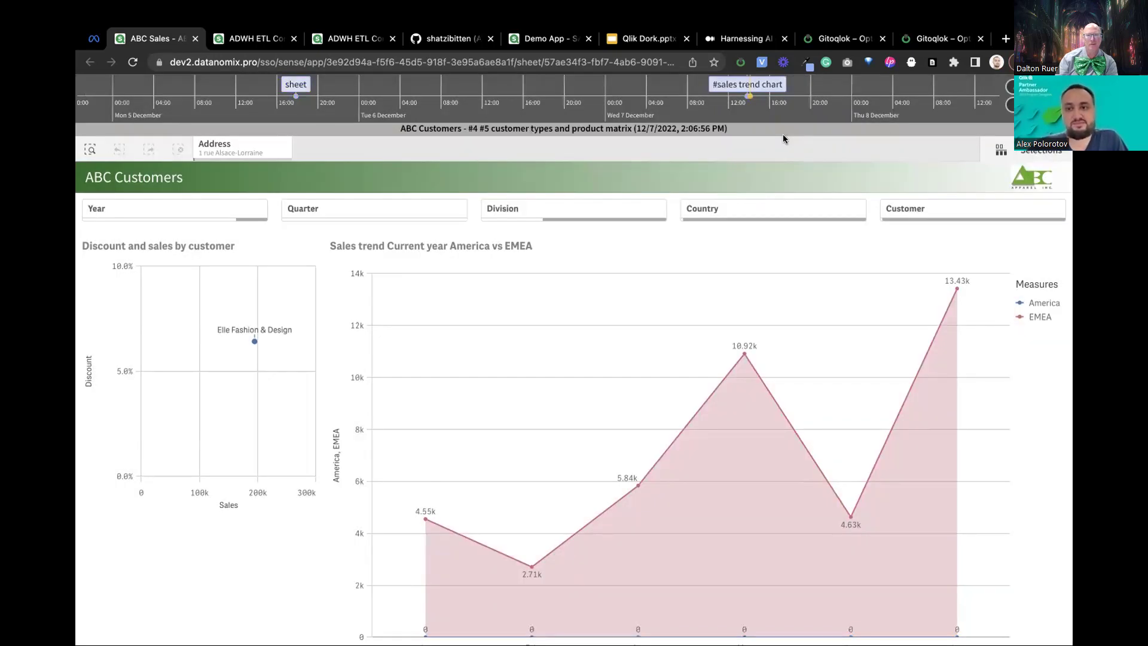
# Browse the timeline around the 7 December versions and leave the Time machine for the live ABC Customers sheet
pyautogui.moveTo(750, 103)
pyautogui.hscroll(5, 748, 100)
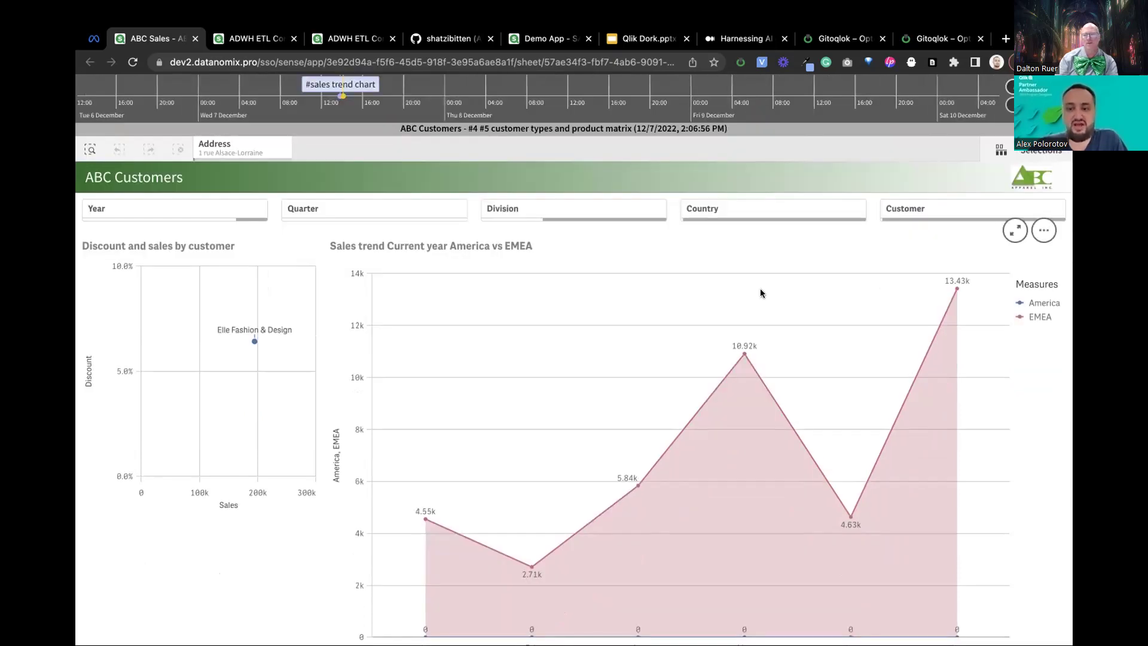
pyautogui.moveTo(393, 141)
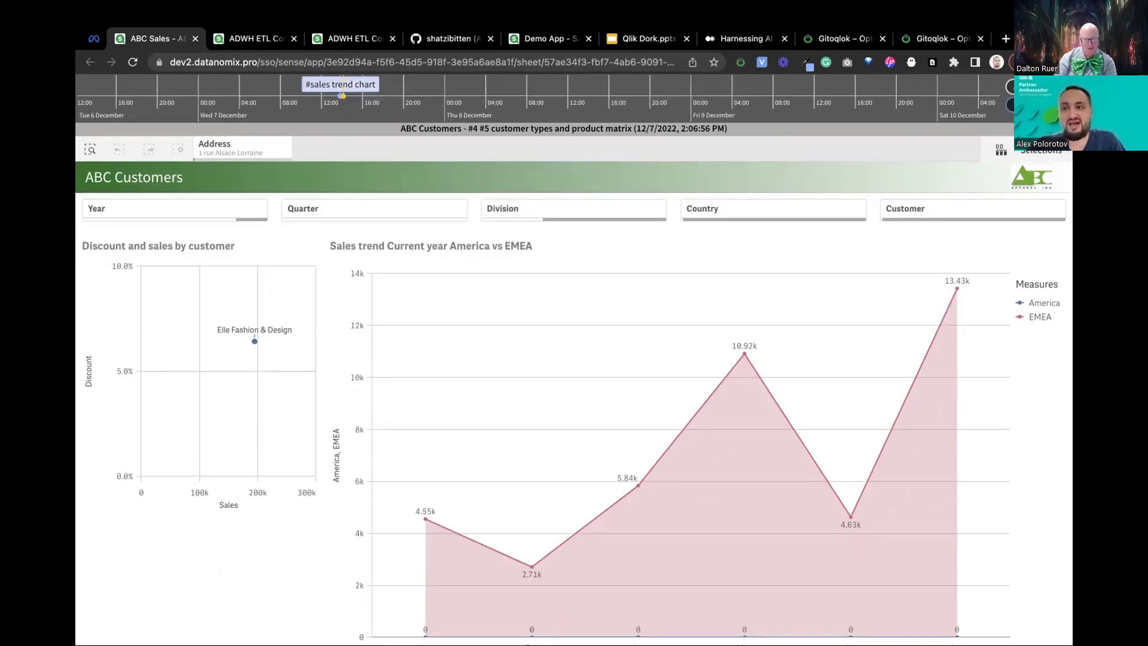
pyautogui.click(342, 94)
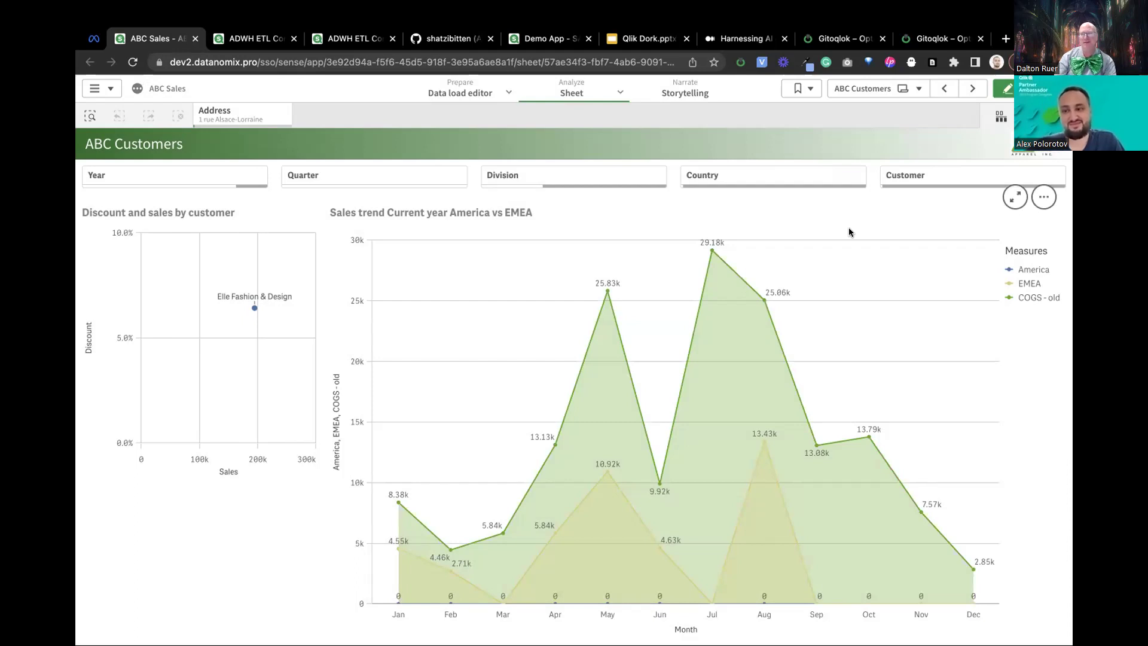
# Show the details of the ABC Customers sheet and open the Customers sales margin sheet
pyautogui.click(856, 90)
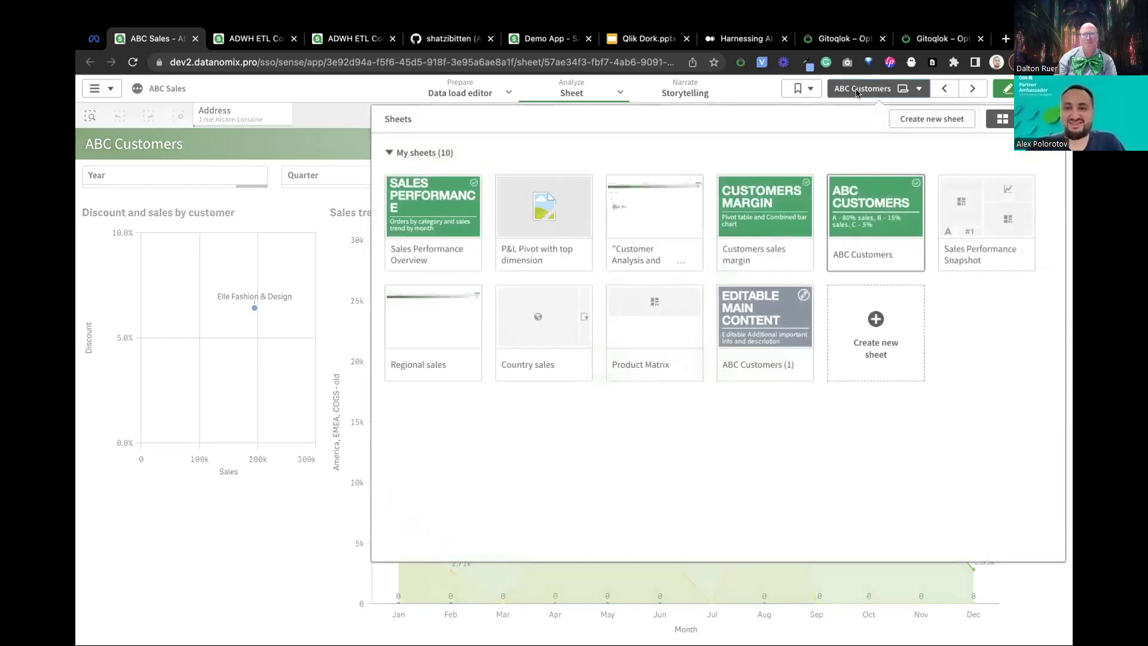
pyautogui.click(911, 255)
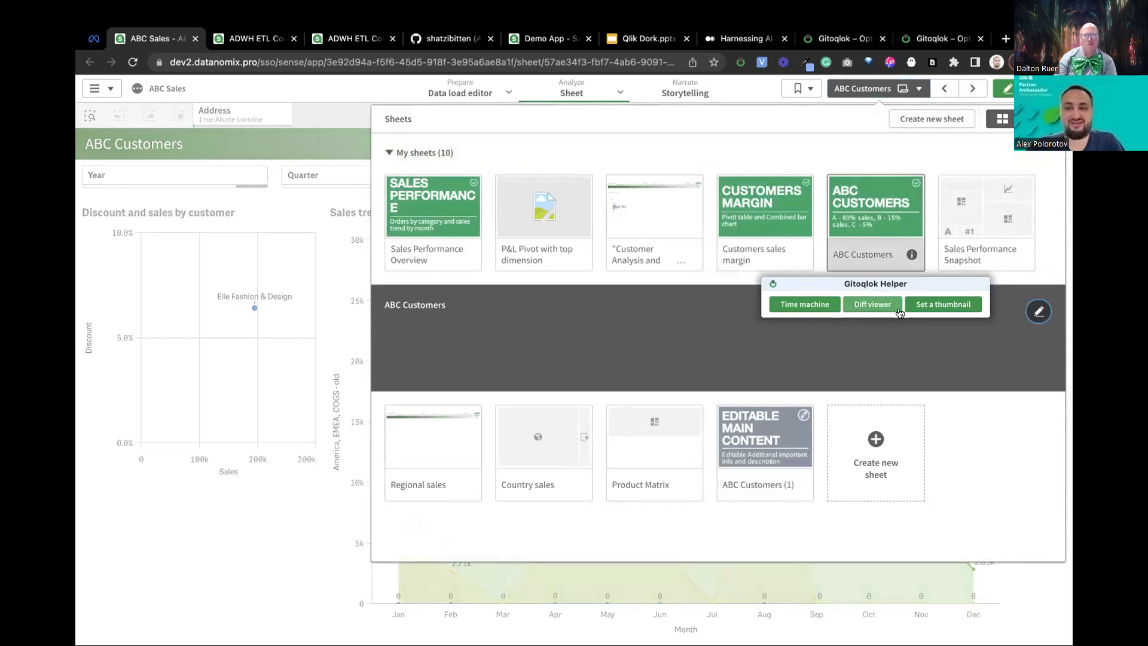
pyautogui.click(785, 212)
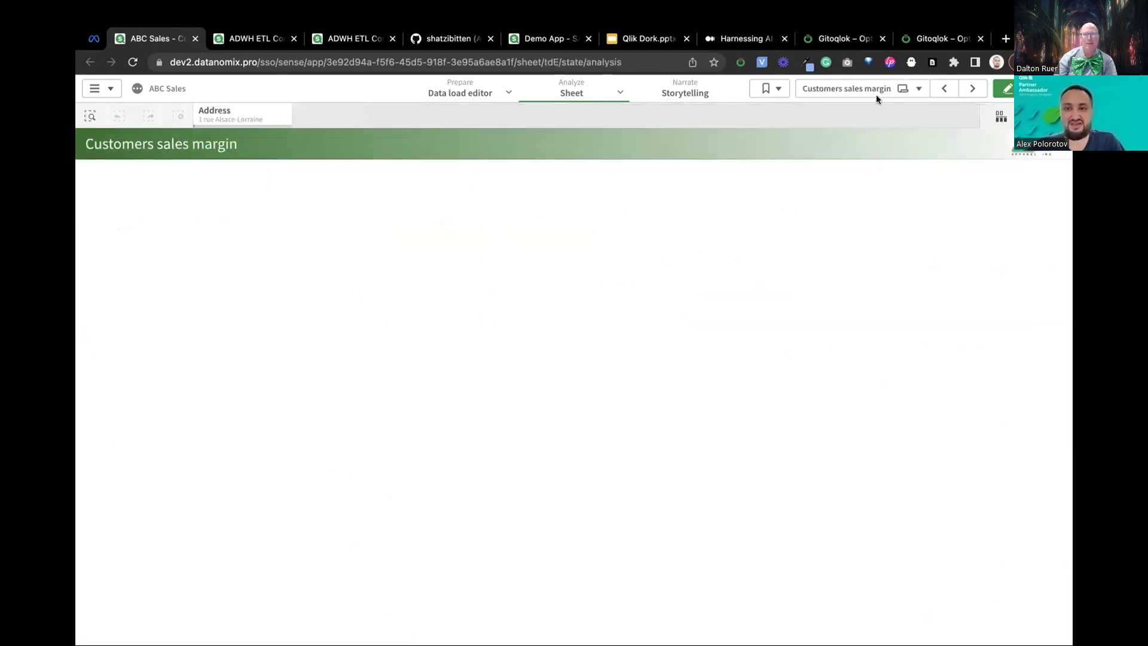
# Open the "Customer Analysis and Performance" sheet and launch the Gitoqlok Diff viewer for it
pyautogui.click(876, 91)
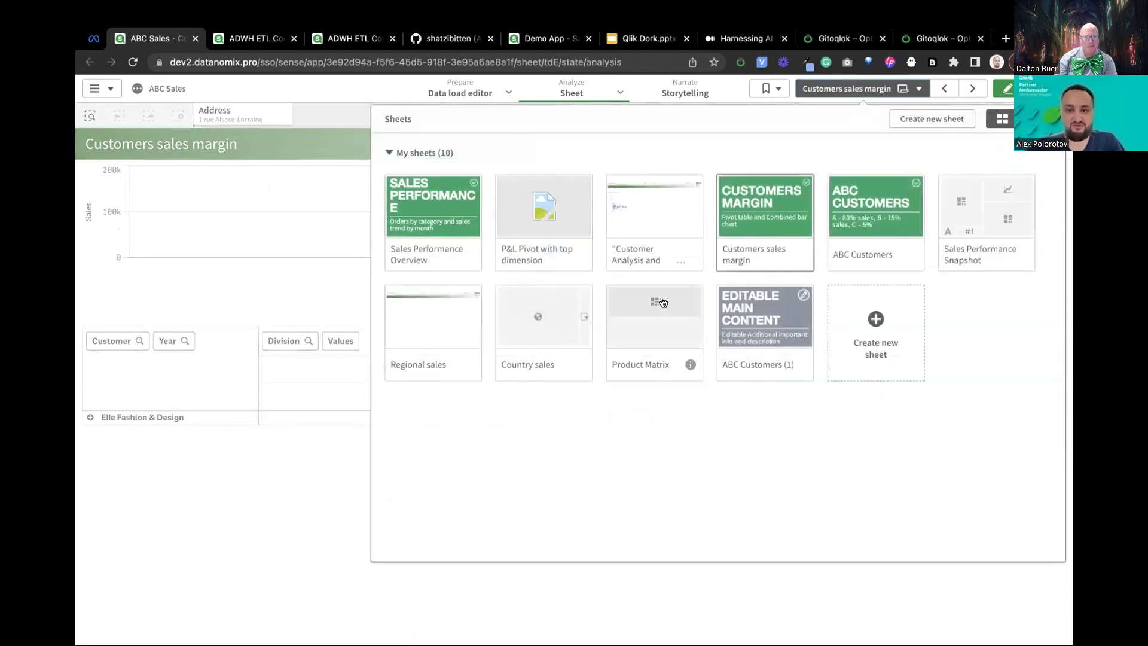
pyautogui.click(650, 213)
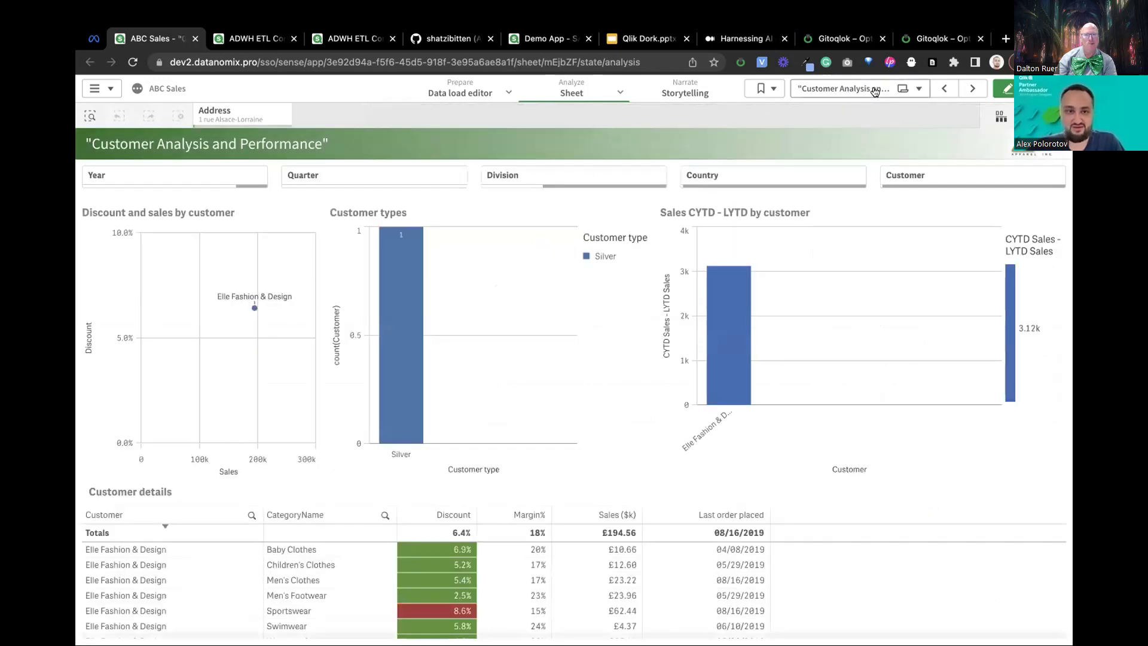
pyautogui.click(872, 92)
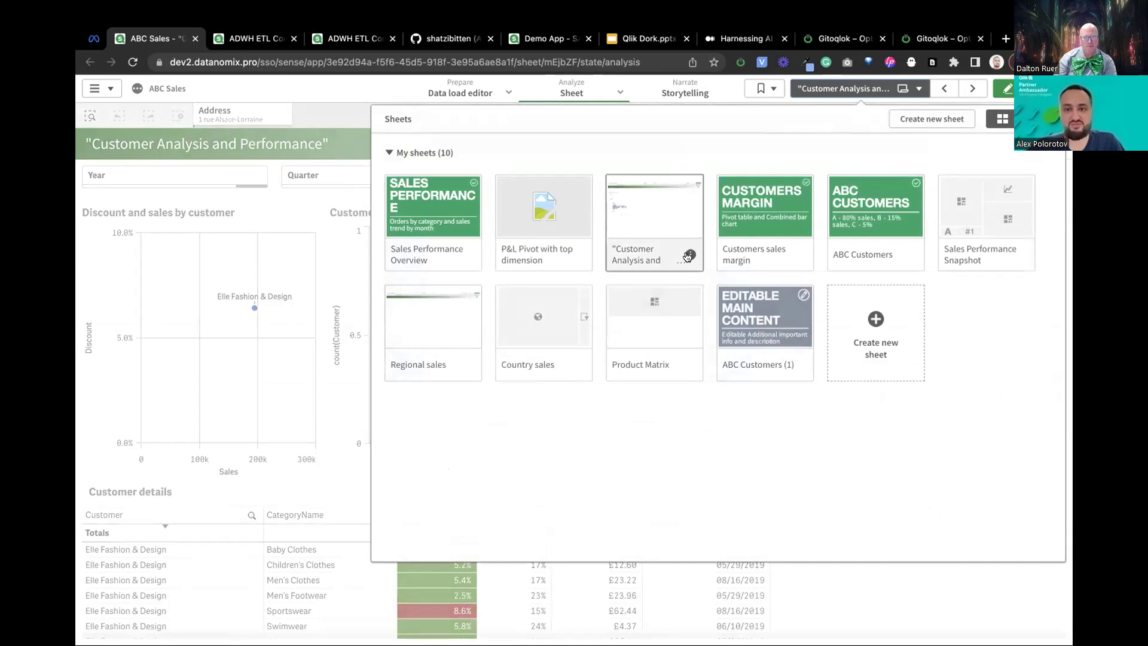
pyautogui.click(688, 255)
pyautogui.click(657, 298)
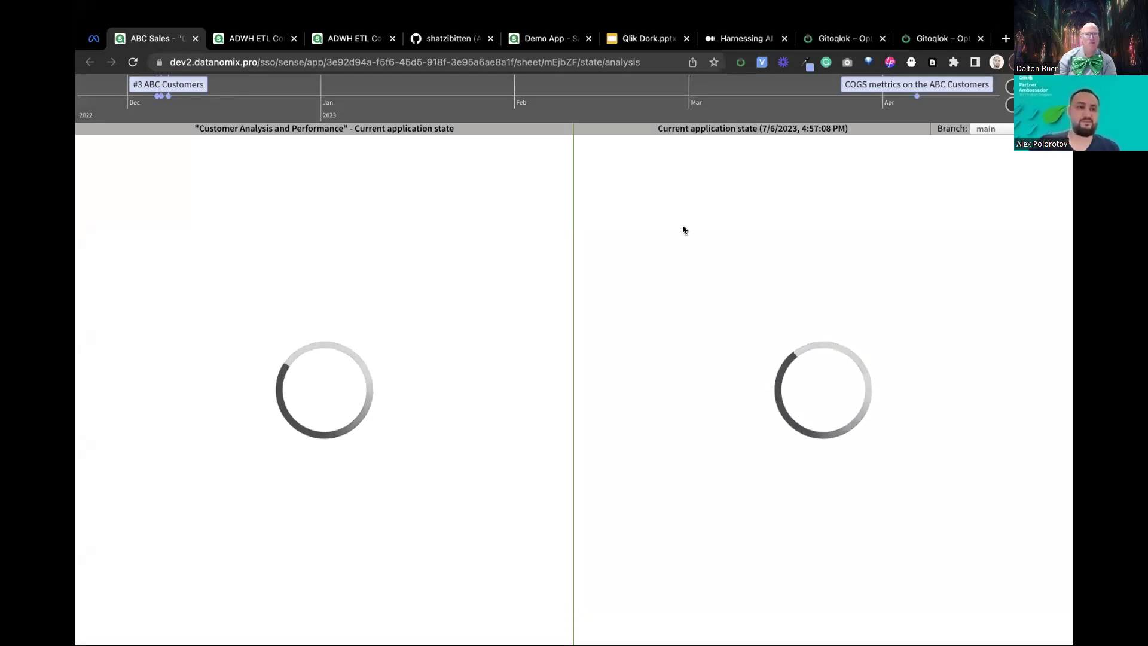
# Compare the current sheet with the "#4 #5 customer types and product matrix" version and with the "sheet" version
pyautogui.moveTo(659, 80)
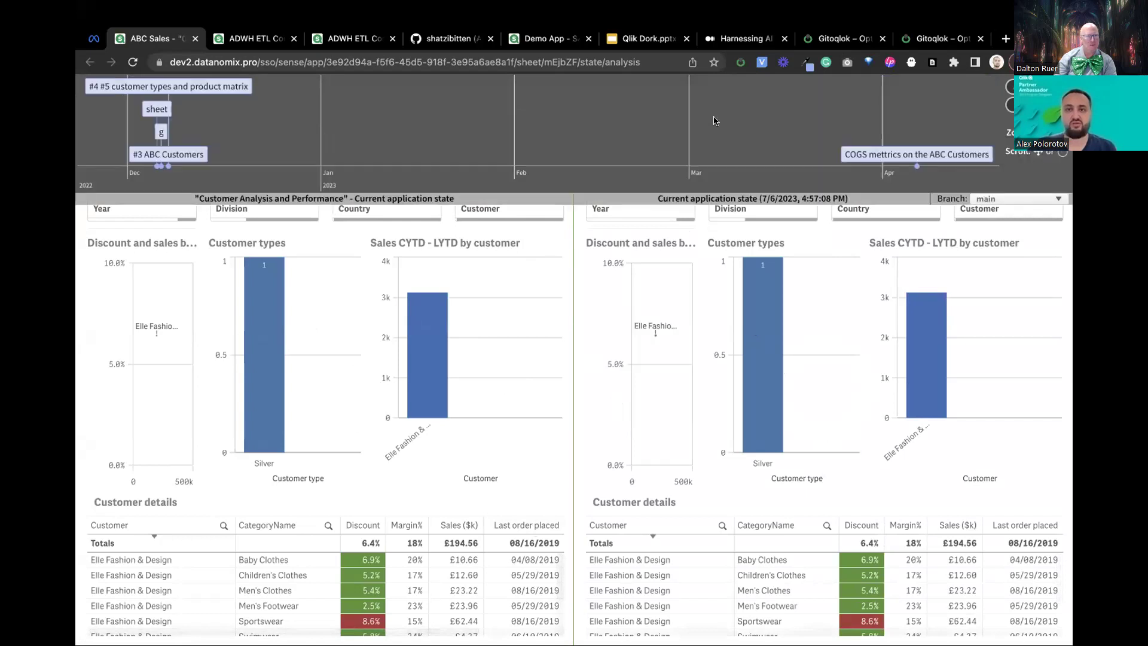
pyautogui.click(213, 87)
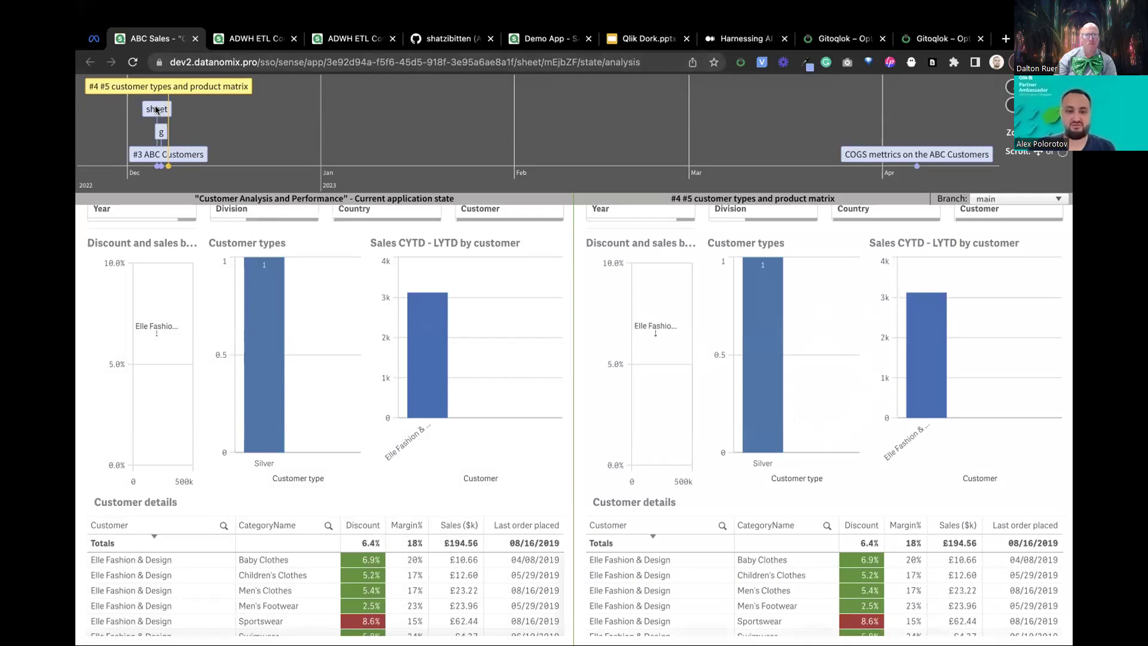
pyautogui.click(156, 110)
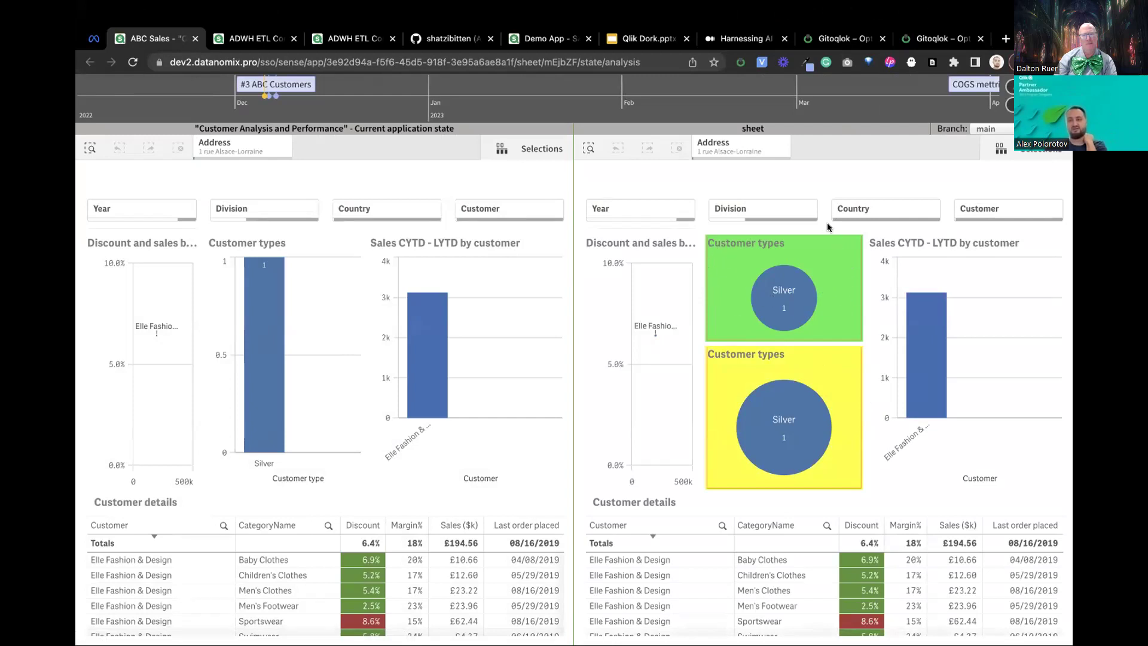
pyautogui.moveTo(780, 301)
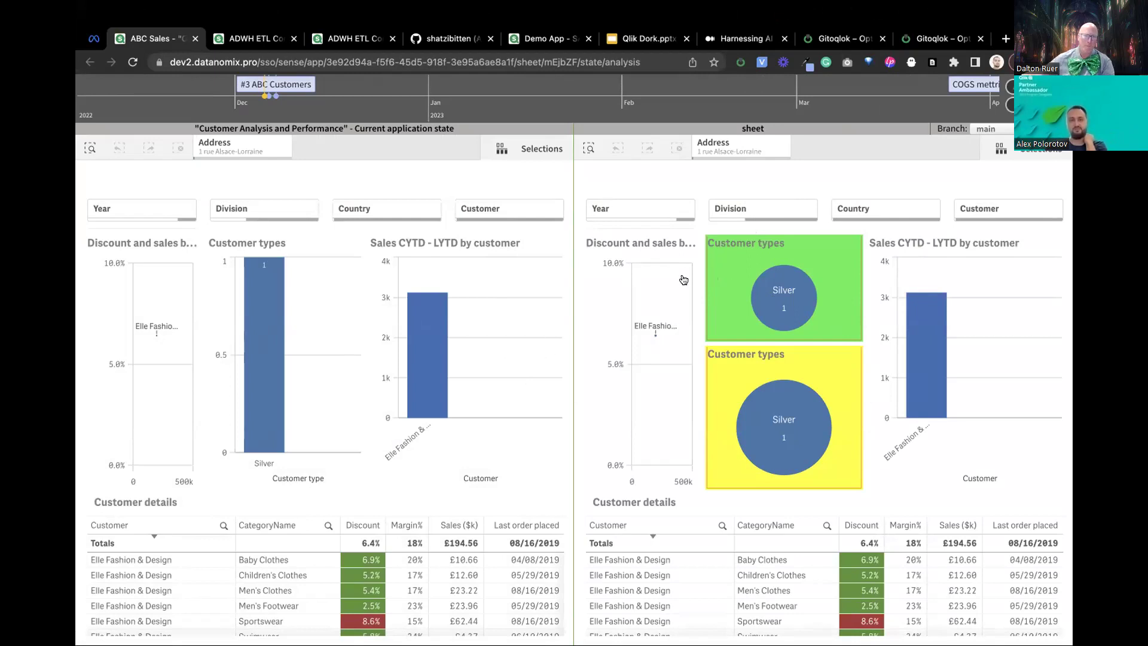
# View the changes of the yellow-highlighted Customer types chart and review its property differences between the two versions
pyautogui.click(740, 375)
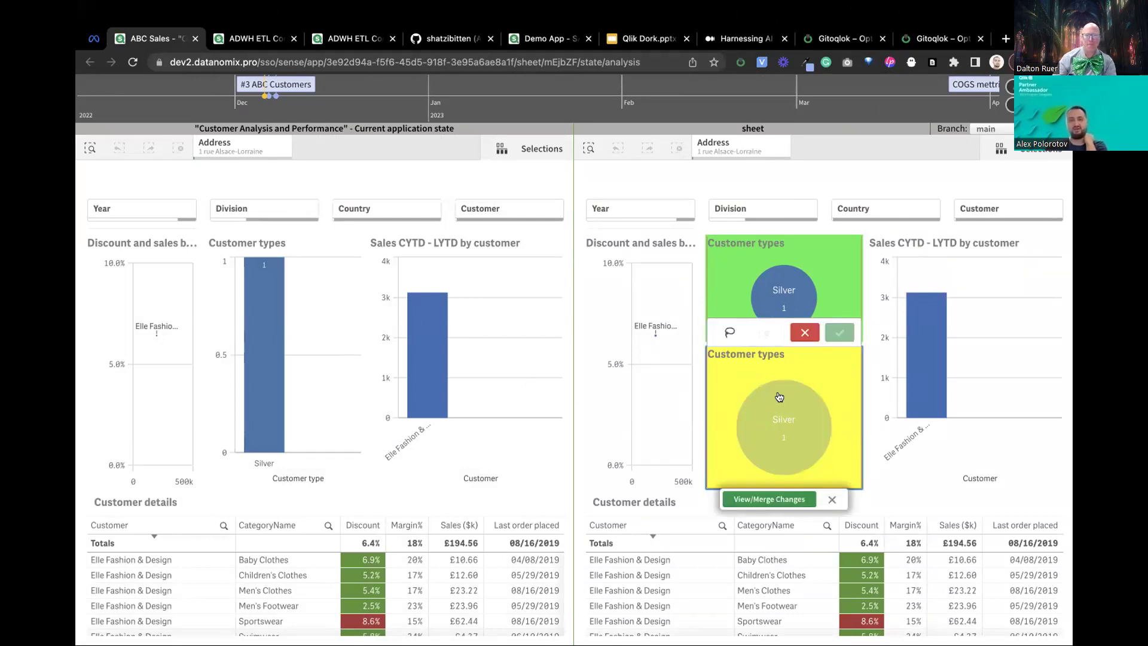
pyautogui.moveTo(779, 397)
pyautogui.click(769, 499)
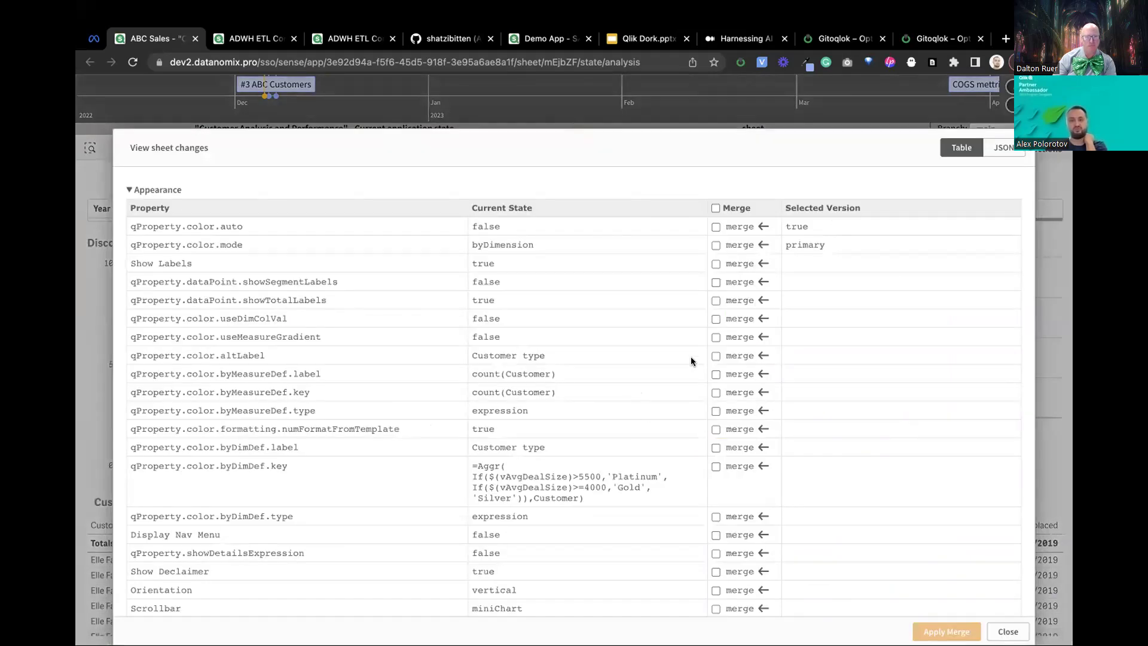
pyautogui.scroll(-4, 627, 443)
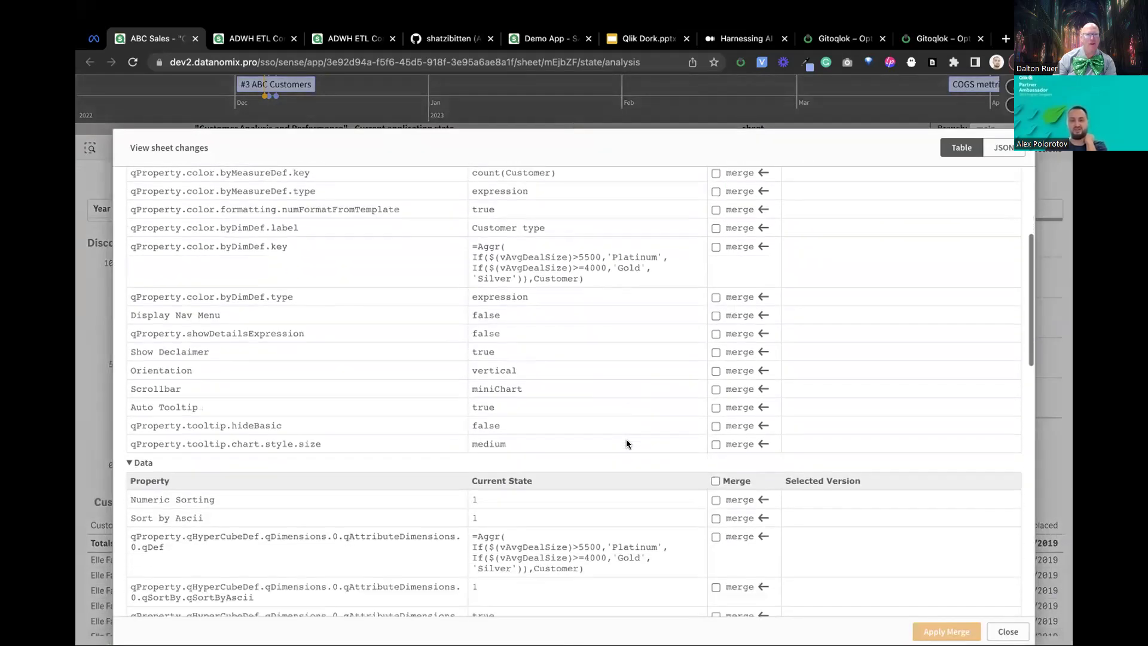
pyautogui.scroll(4, 628, 444)
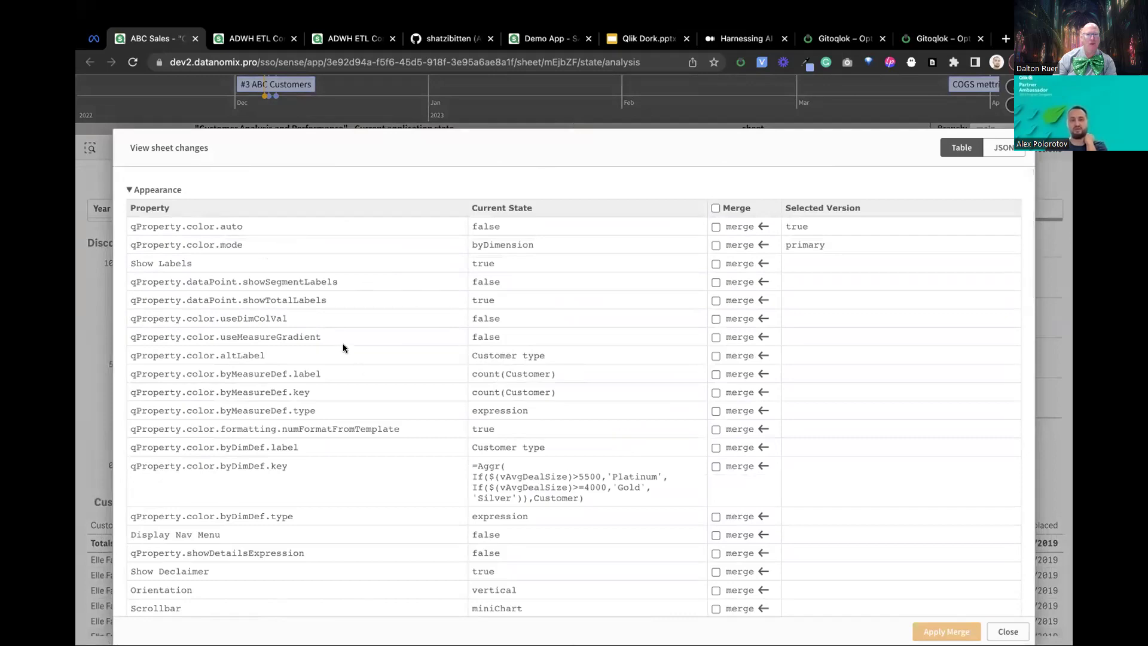
pyautogui.scroll(-10, 827, 389)
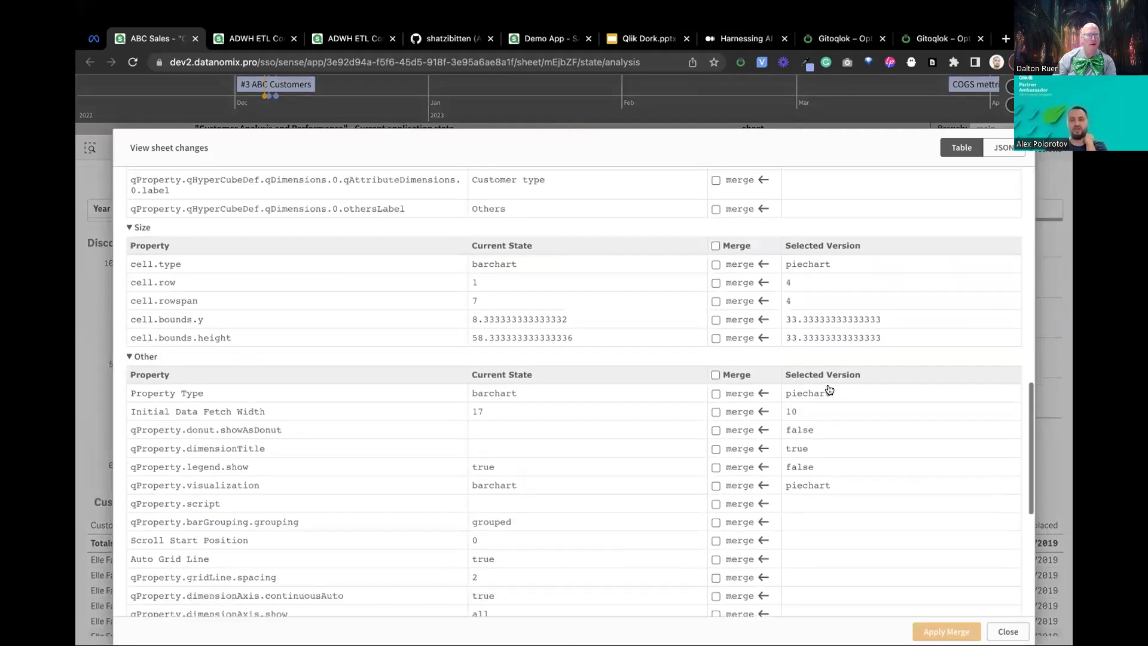
# Try selecting all properties of the Other and Appearance groups for merging, clearing each selection again
pyautogui.scroll(1, 827, 384)
pyautogui.click(715, 305)
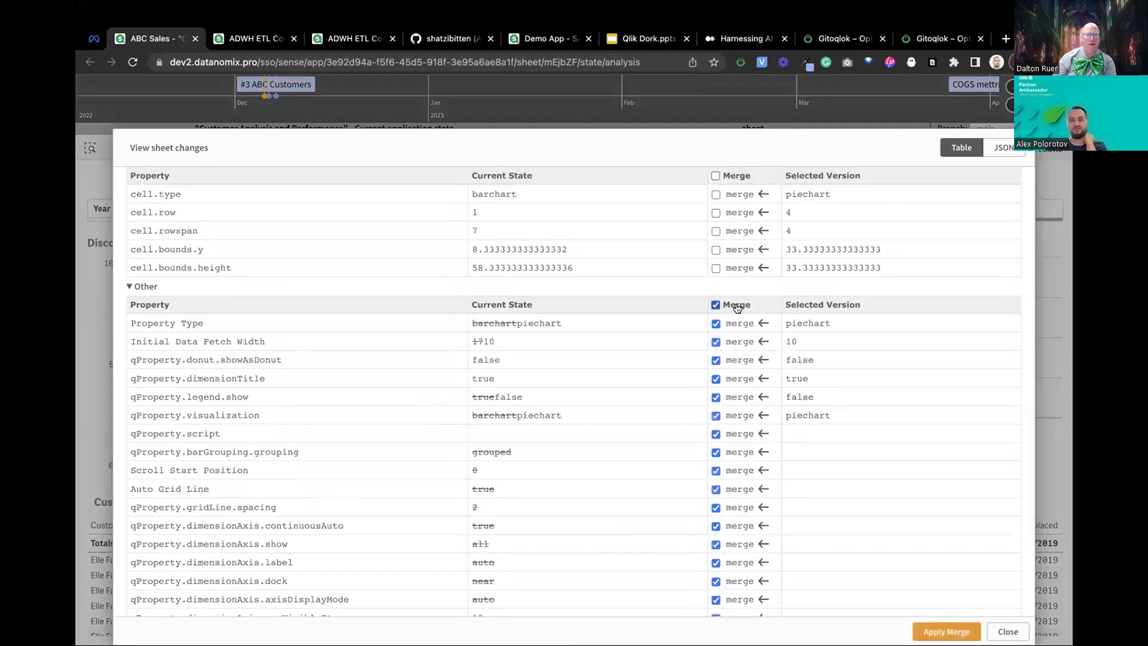
pyautogui.click(737, 307)
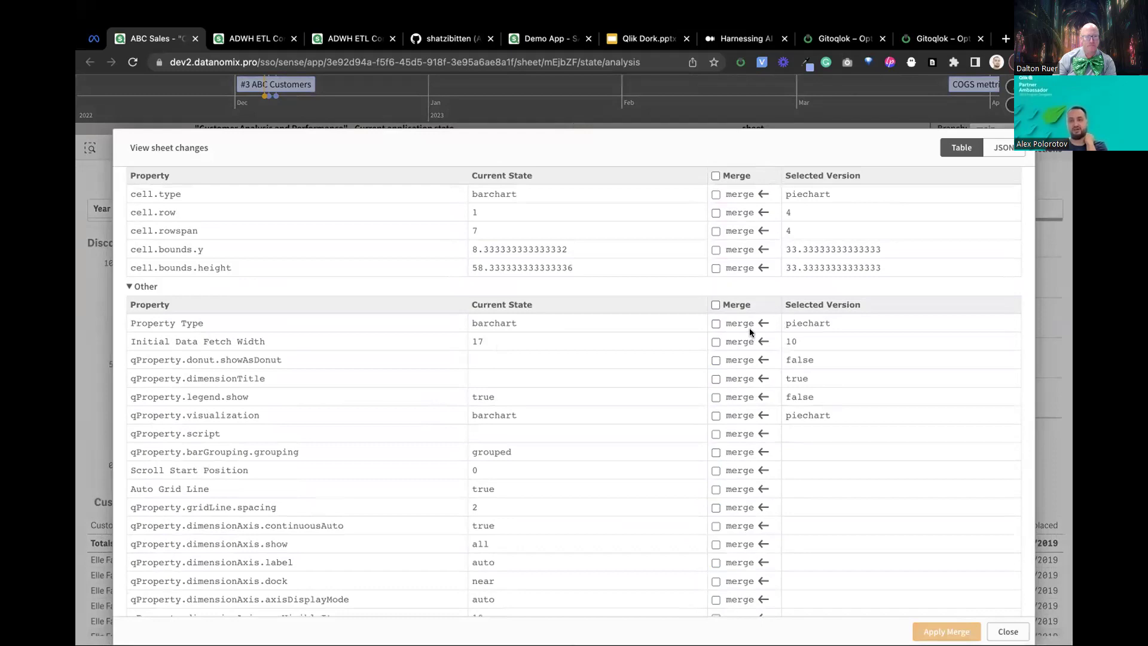
pyautogui.scroll(3, 678, 312)
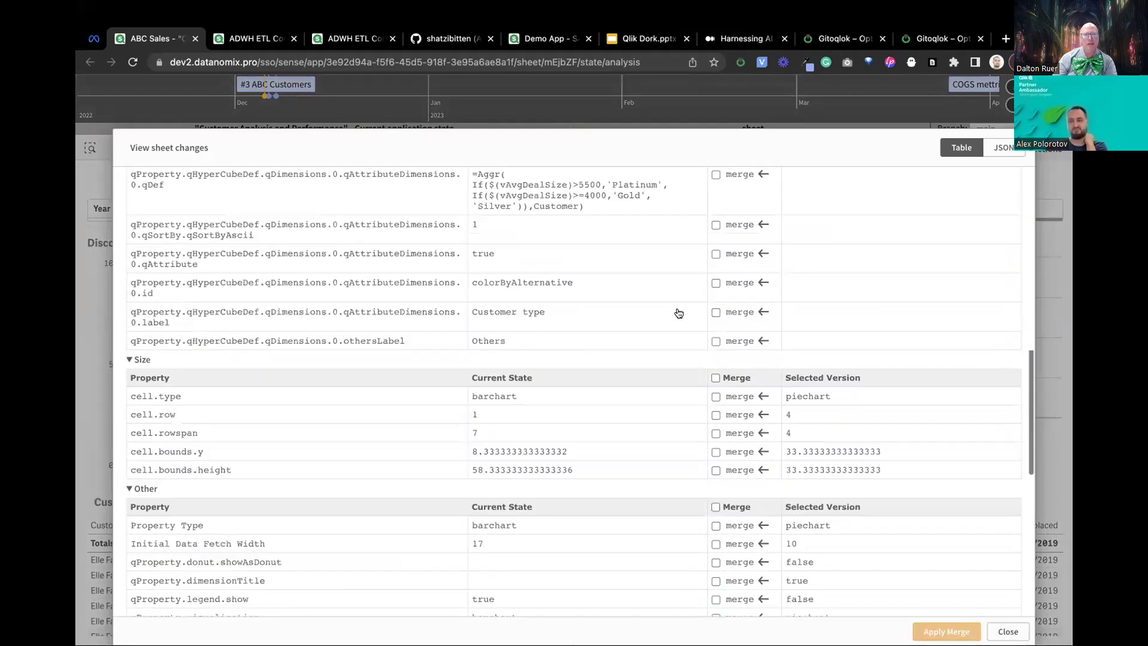
pyautogui.scroll(5, 679, 313)
pyautogui.click(730, 209)
pyautogui.click(736, 212)
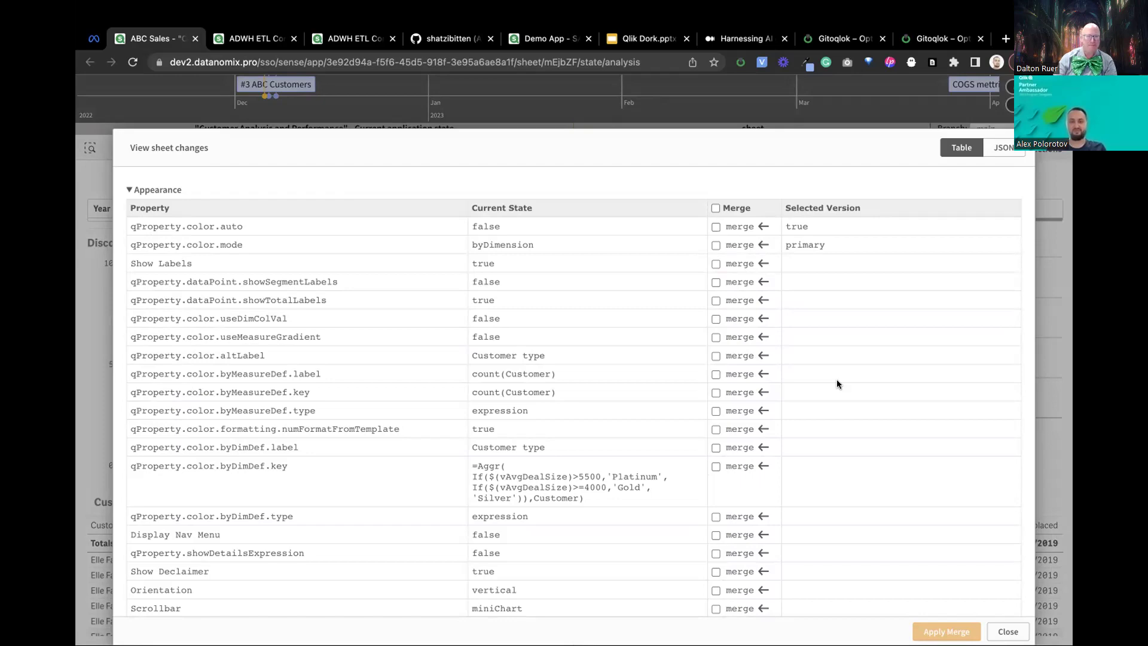
# Examine the chart's Data, Size and Other property differences between the current state and the selected version
pyautogui.scroll(-5, 836, 383)
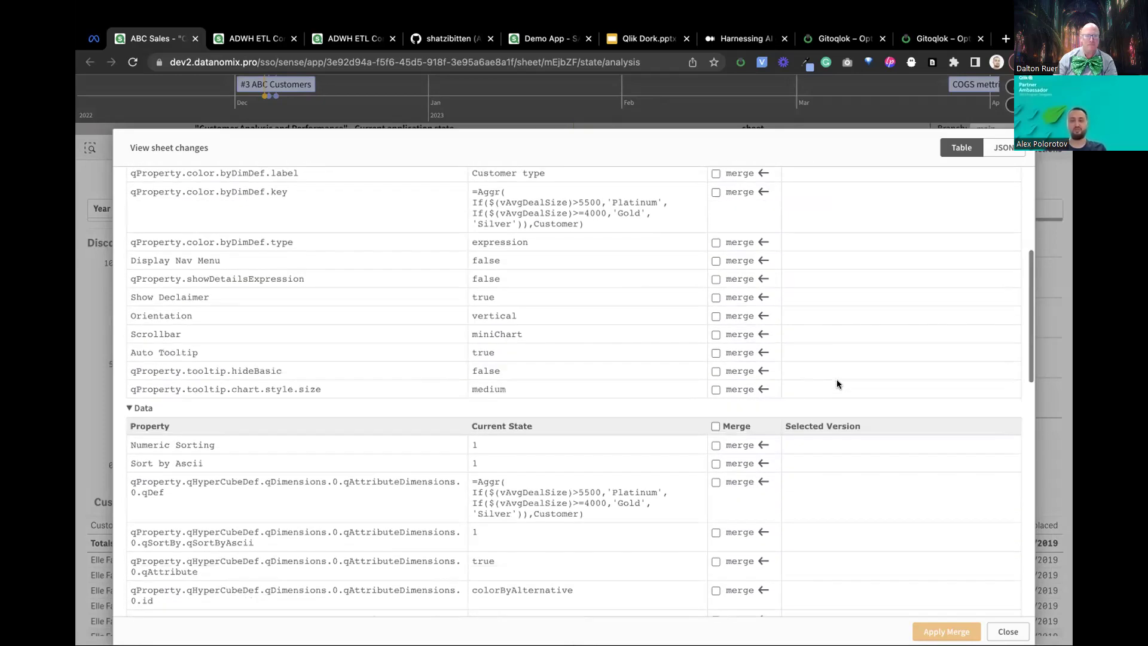
pyautogui.scroll(-5, 710, 417)
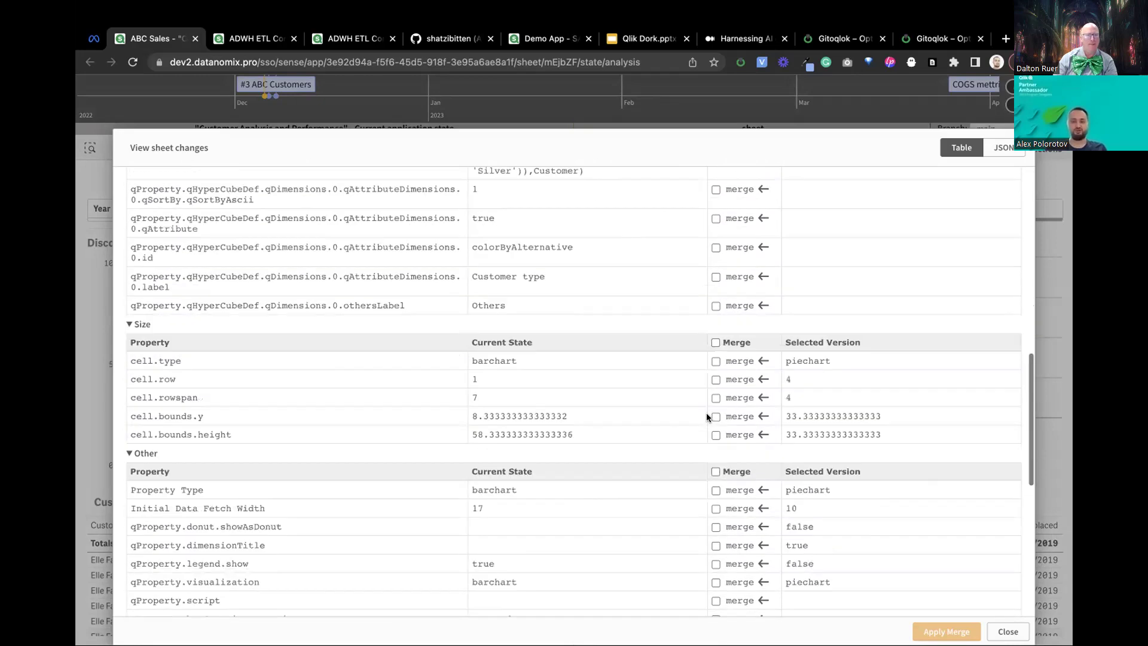
pyautogui.scroll(-1, 710, 505)
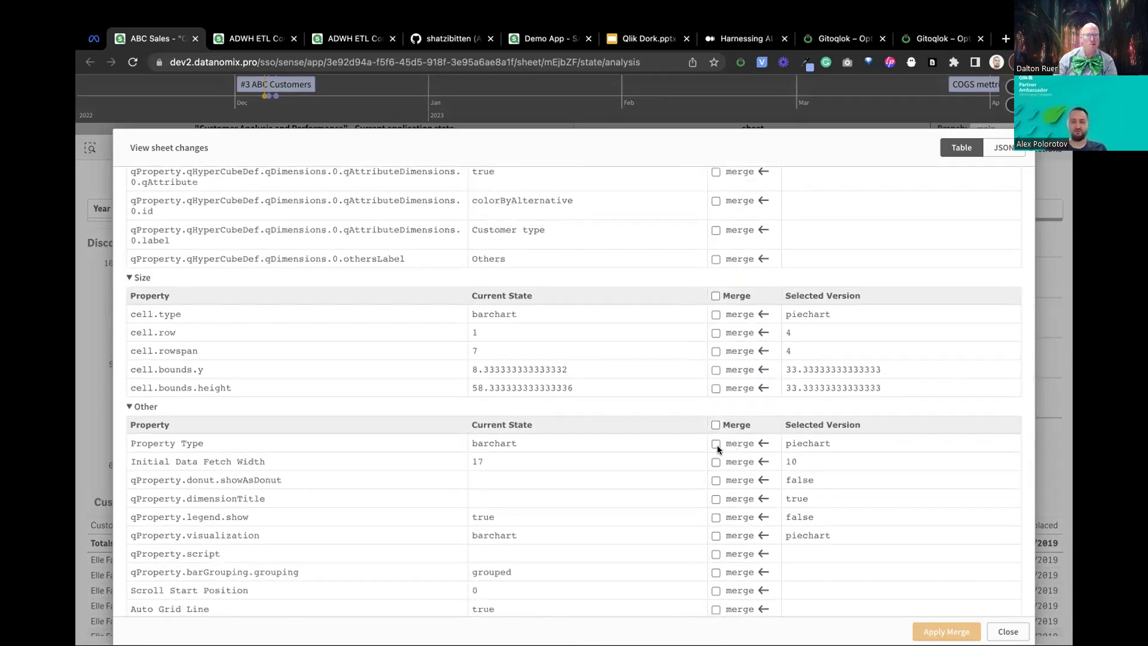
pyautogui.scroll(-1, 712, 445)
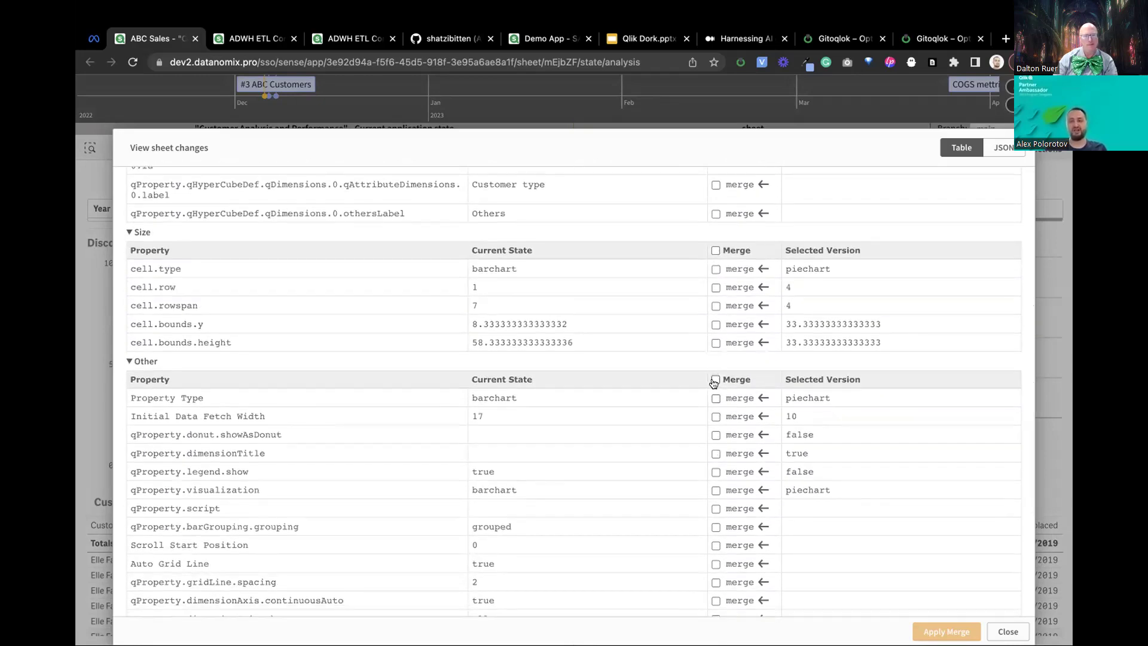
pyautogui.scroll(-2, 712, 430)
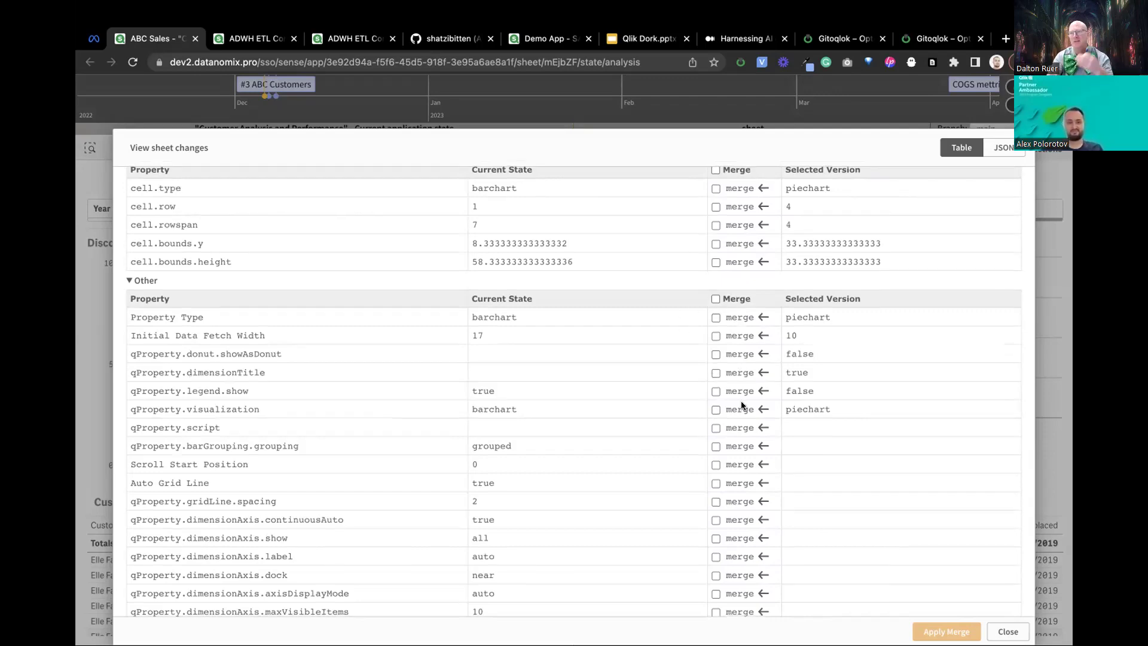
pyautogui.scroll(-5, 740, 404)
pyautogui.scroll(8, 741, 405)
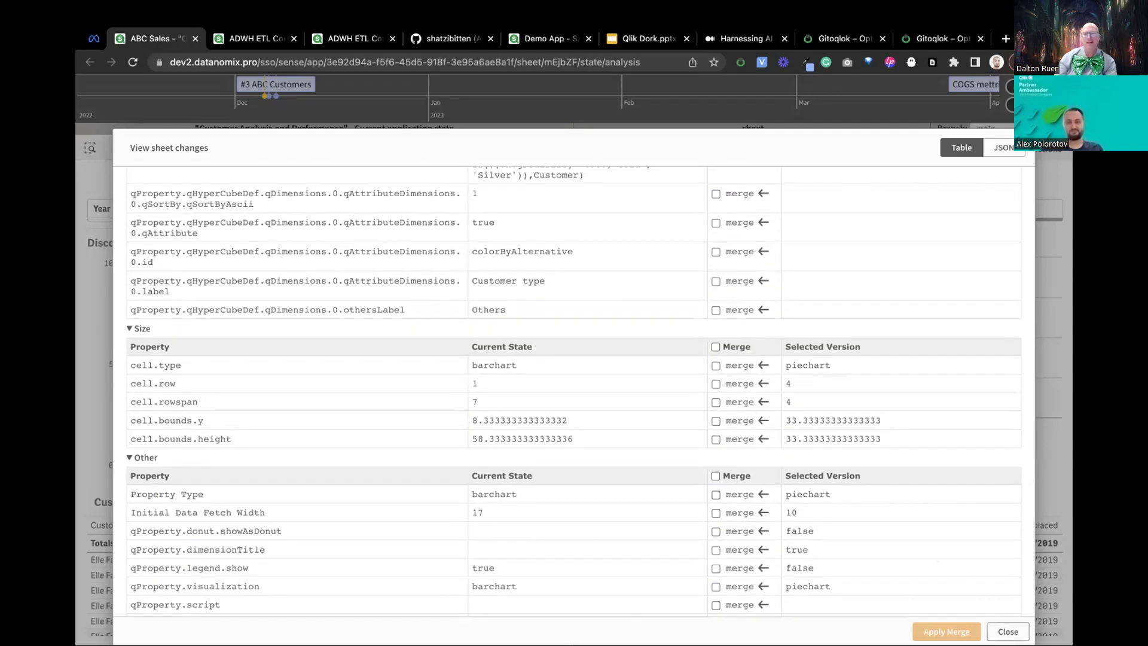
# Close the sheet changes and compare the current sheet with the "g" version and with the "#3 ABC Customers" version
pyautogui.click(1007, 631)
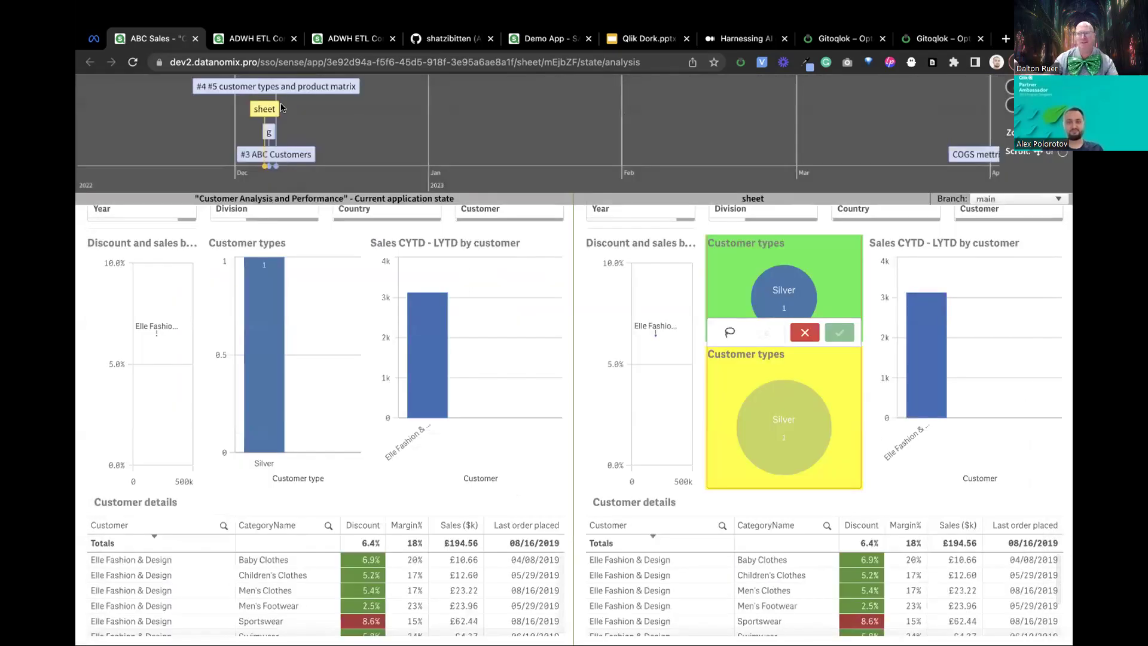
pyautogui.click(268, 132)
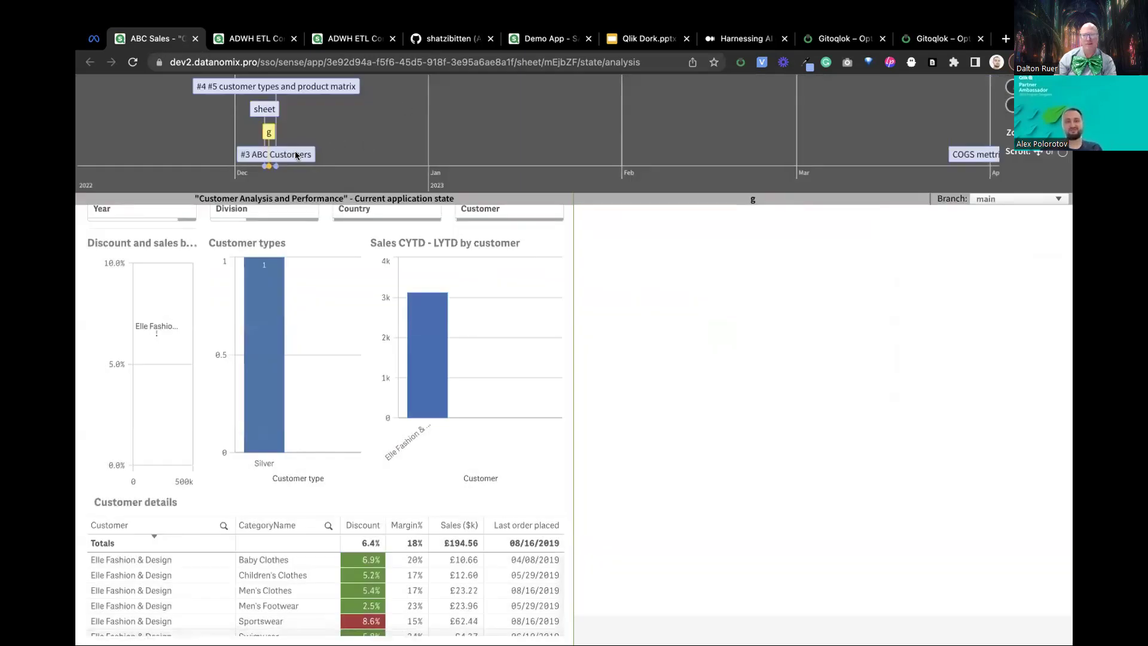
pyautogui.click(296, 155)
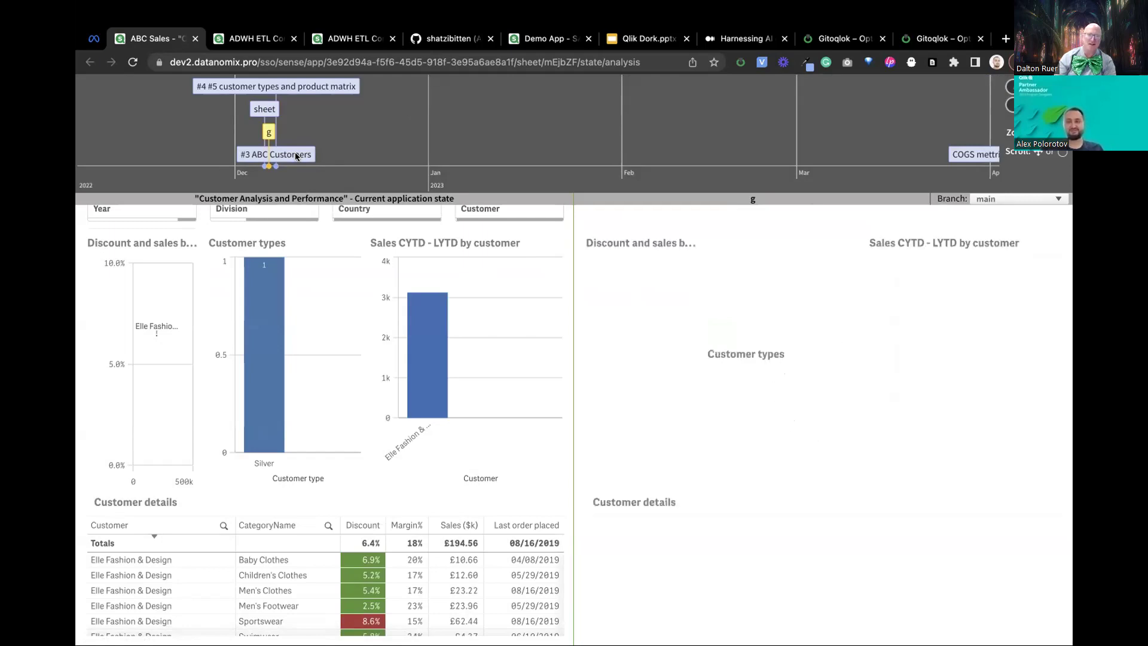
pyautogui.click(296, 155)
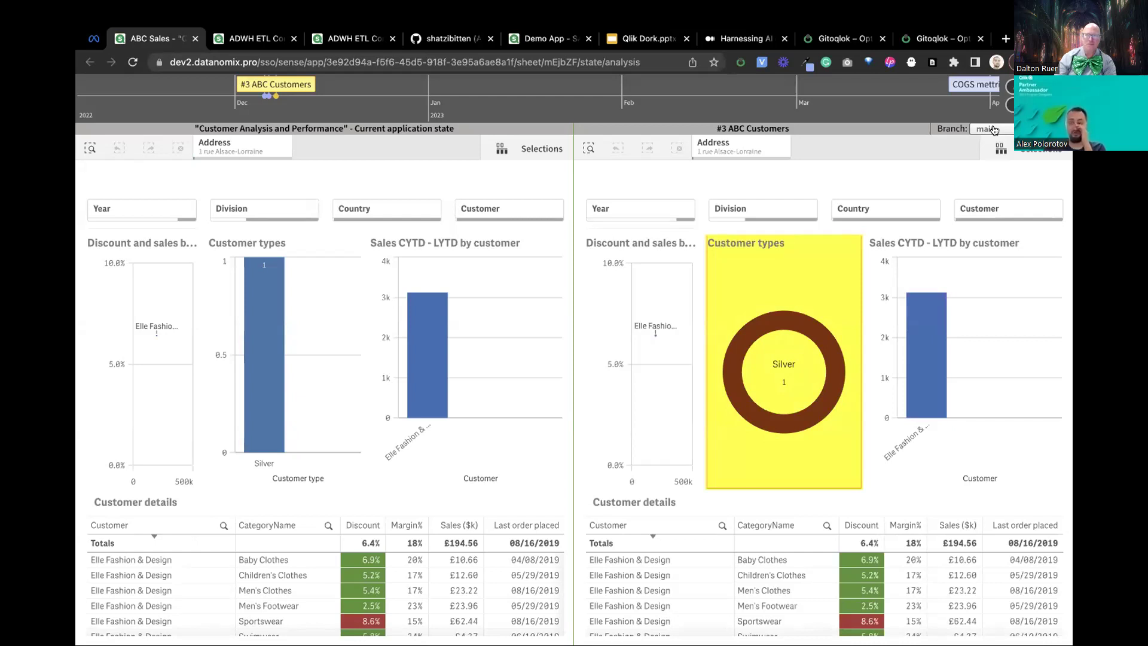
# Check which Git branches are available for the version comparison, keeping the main branch selected
pyautogui.click(971, 129)
pyautogui.click(980, 128)
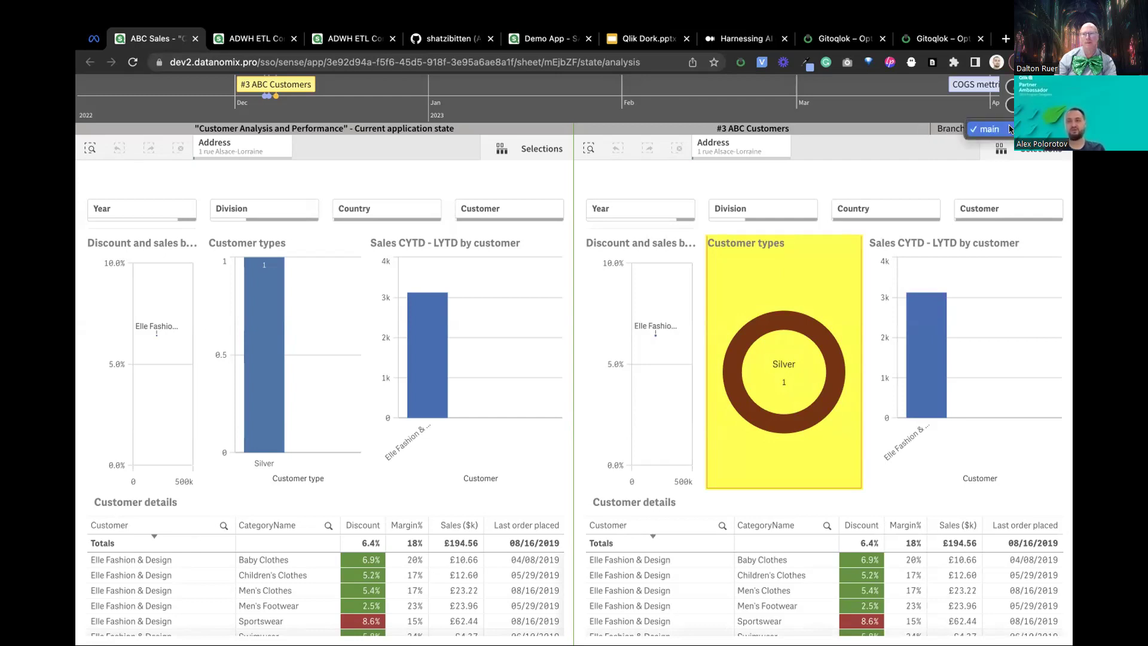
pyautogui.click(948, 127)
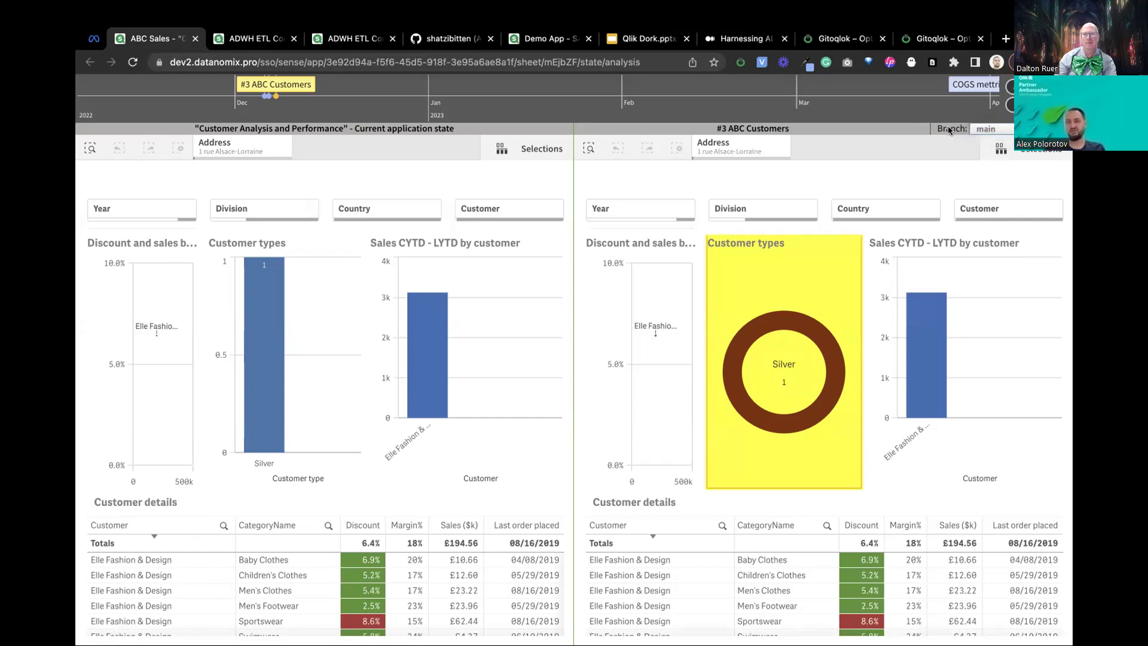
pyautogui.click(976, 128)
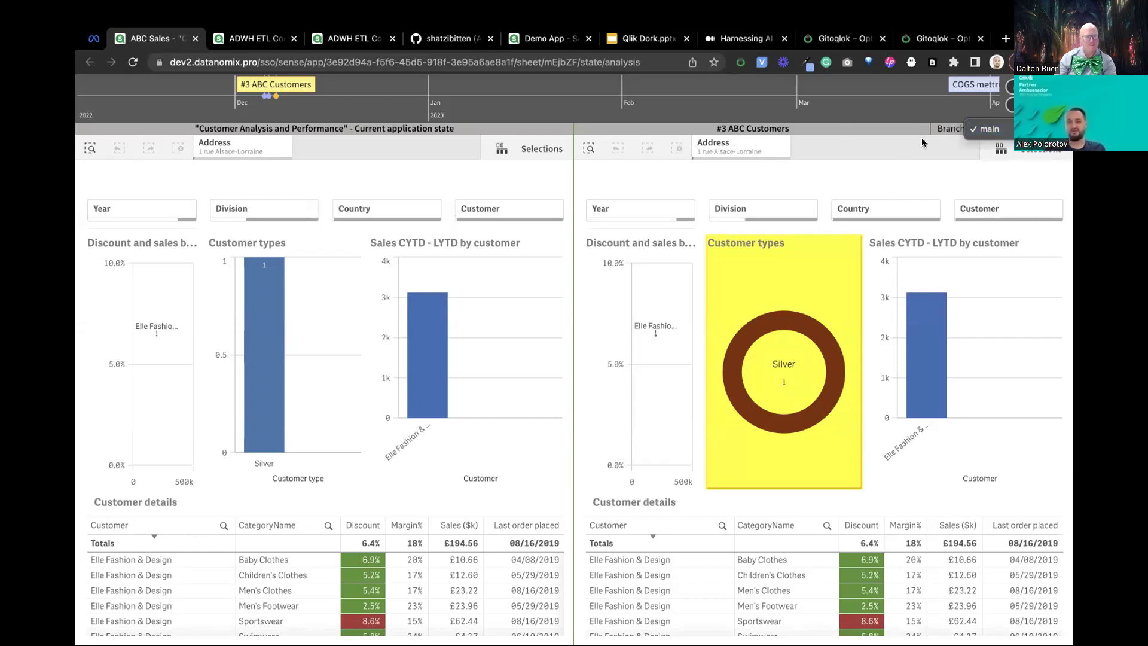
pyautogui.click(902, 126)
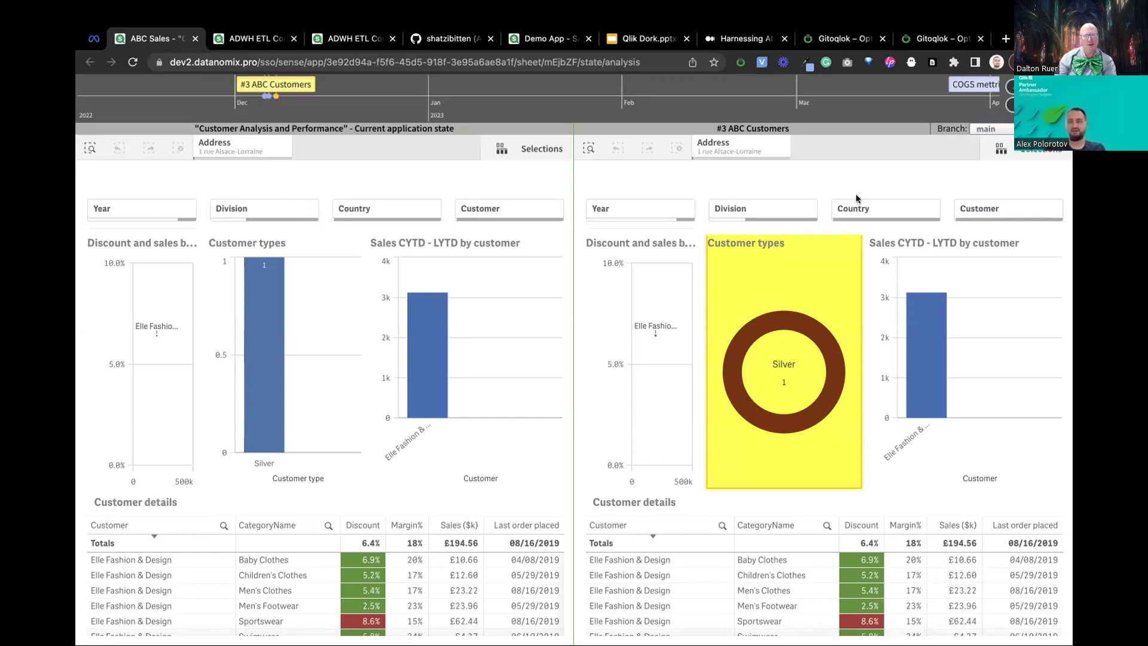
pyautogui.click(985, 131)
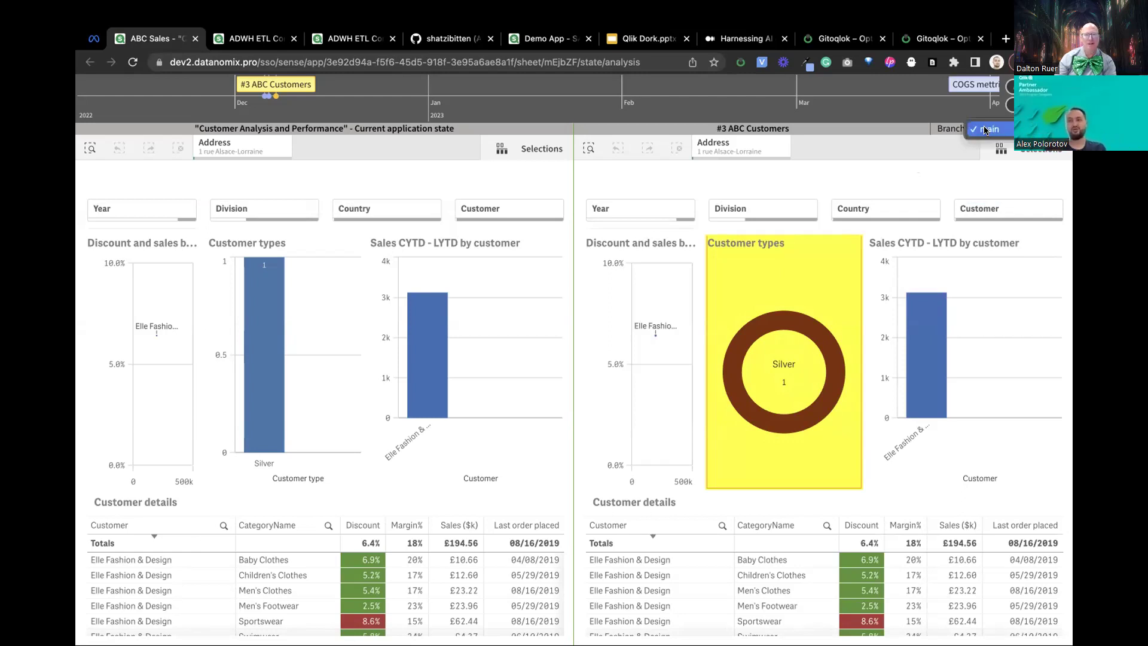
pyautogui.click(946, 144)
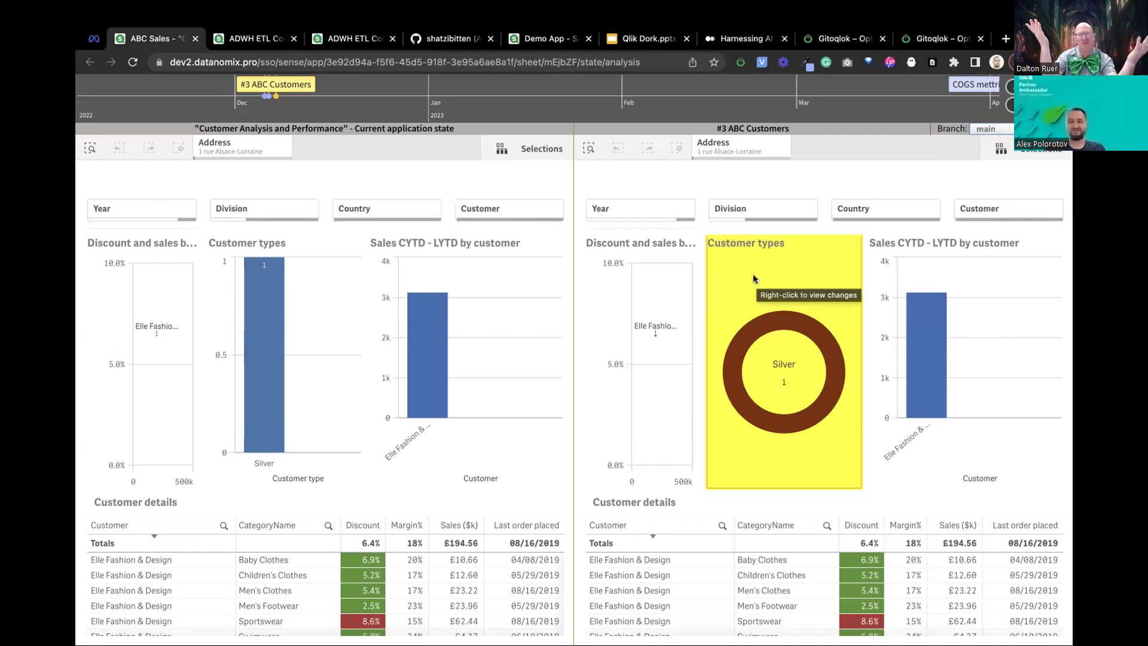
# View the changes of the highlighted Customer types chart and select all Appearance and Data properties for merging
pyautogui.rightClick(722, 276)
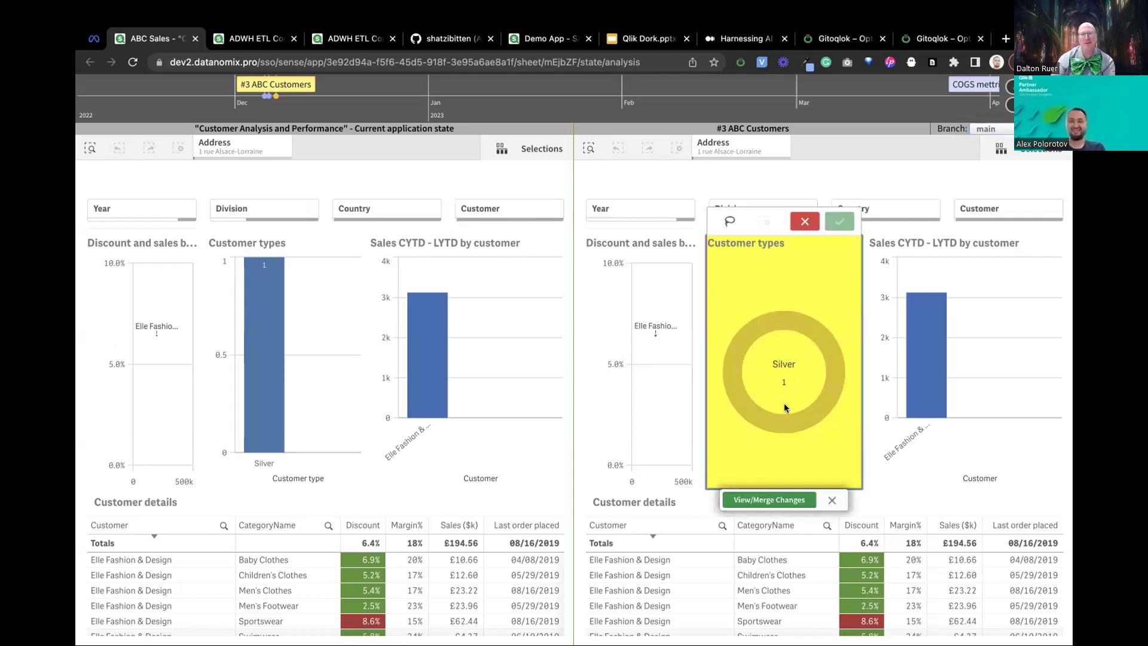
pyautogui.click(769, 499)
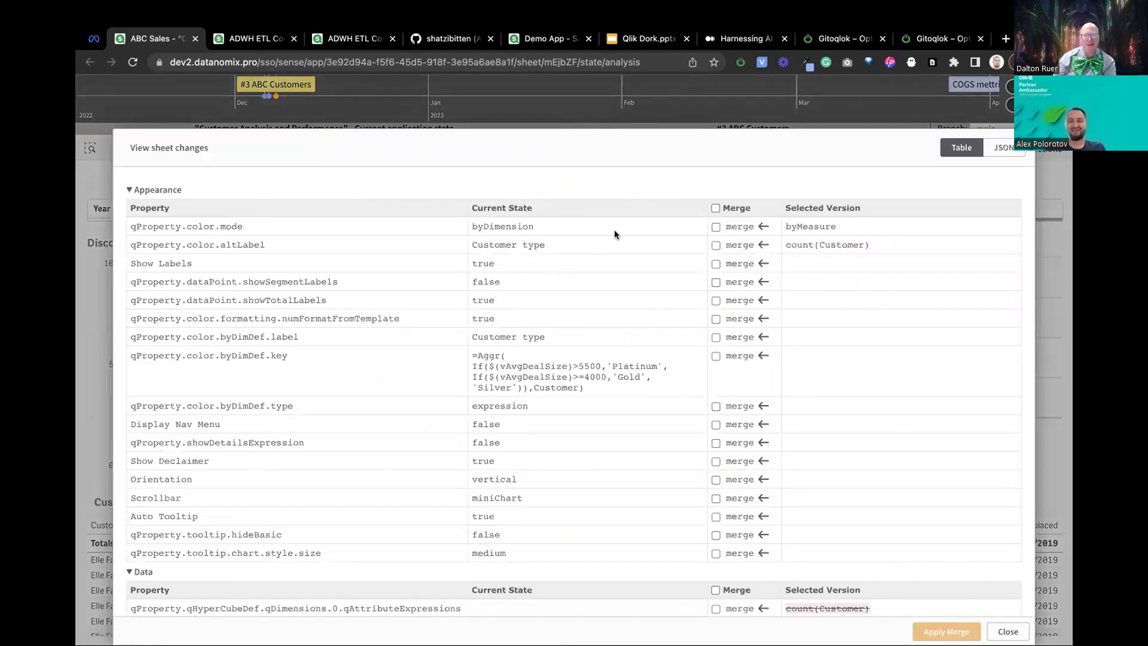
pyautogui.click(723, 208)
pyautogui.scroll(-2, 802, 488)
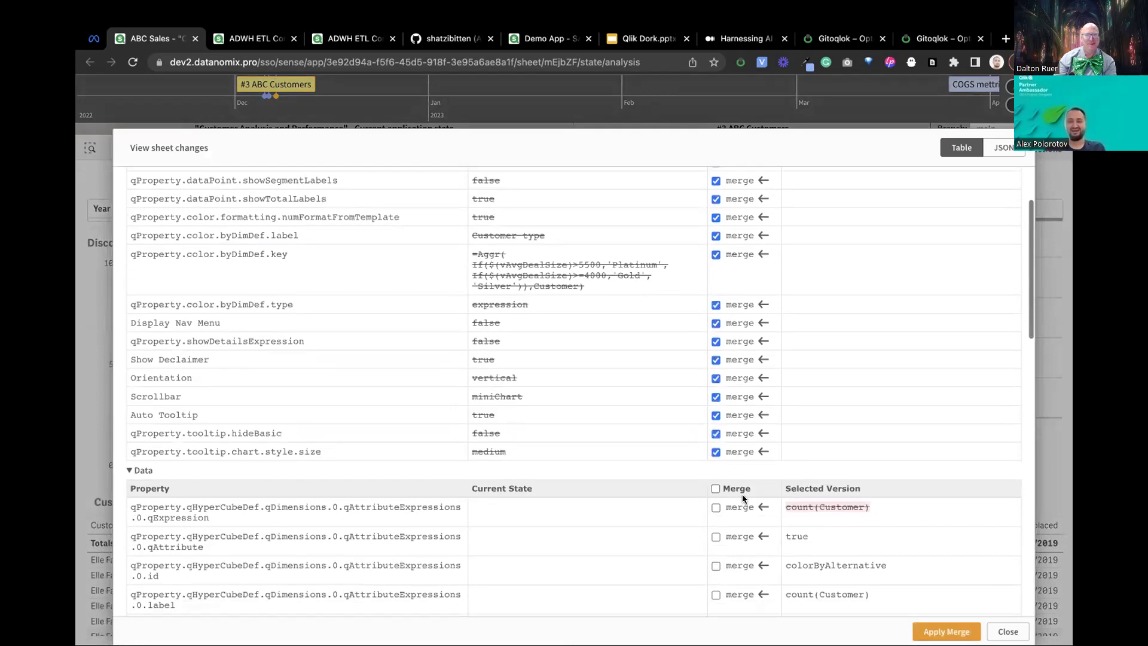
pyautogui.click(736, 488)
# Select all Other and Size properties of the chart for merging and apply the merge to the current sheet
pyautogui.scroll(-15, 742, 496)
pyautogui.scroll(6, 730, 354)
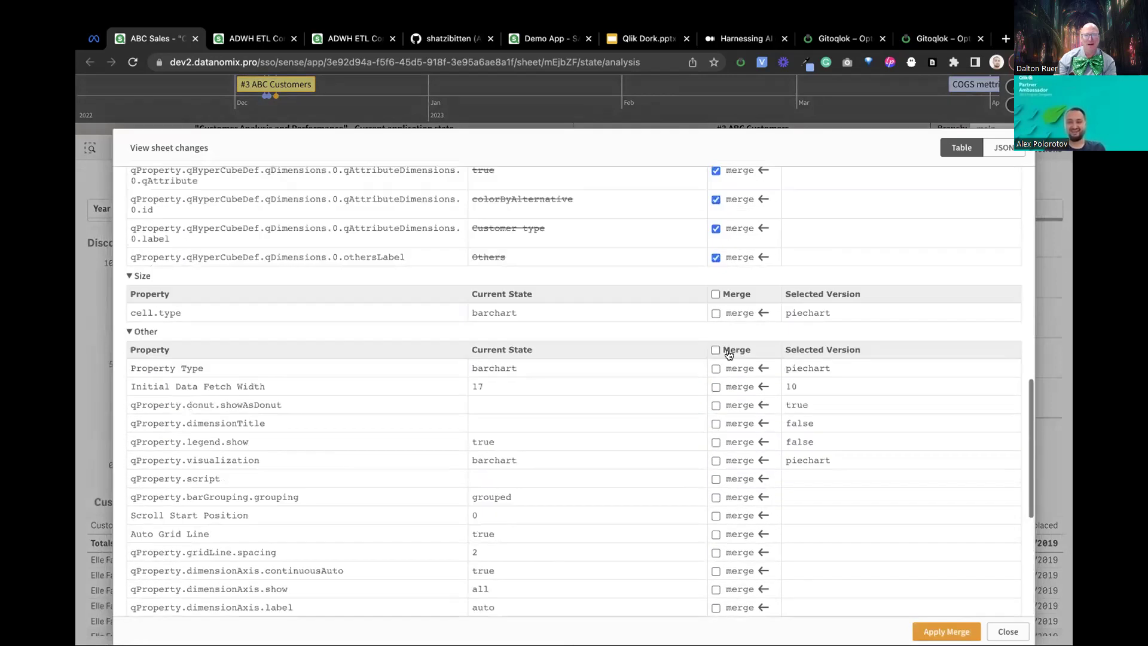
pyautogui.click(726, 351)
pyautogui.click(730, 296)
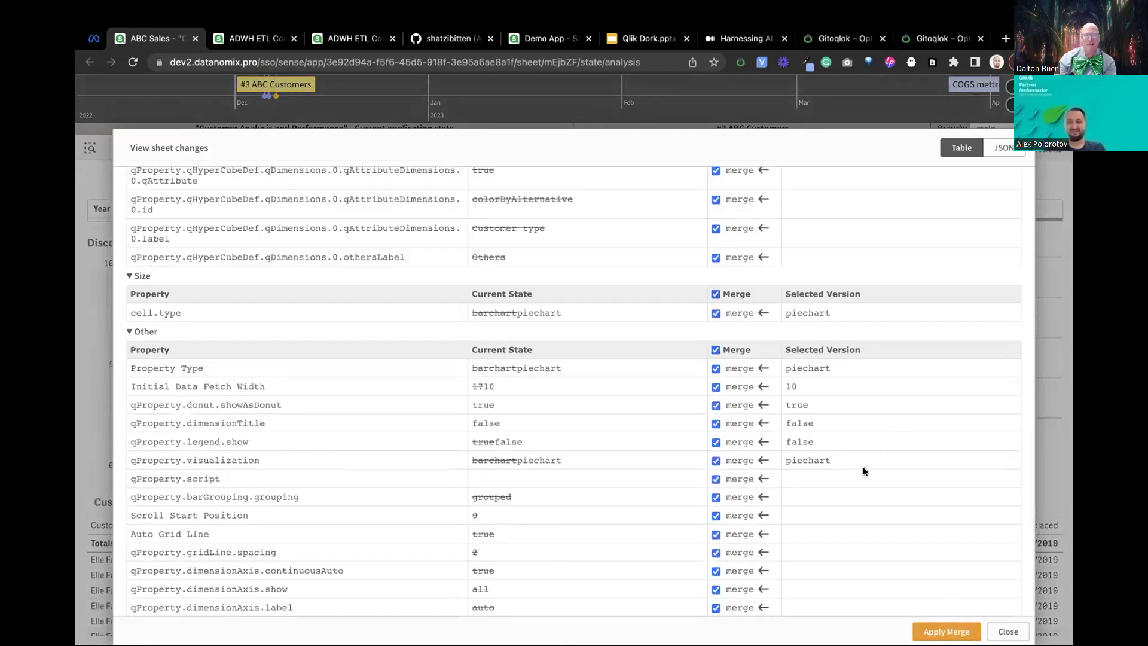
pyautogui.scroll(-5, 864, 471)
pyautogui.click(946, 631)
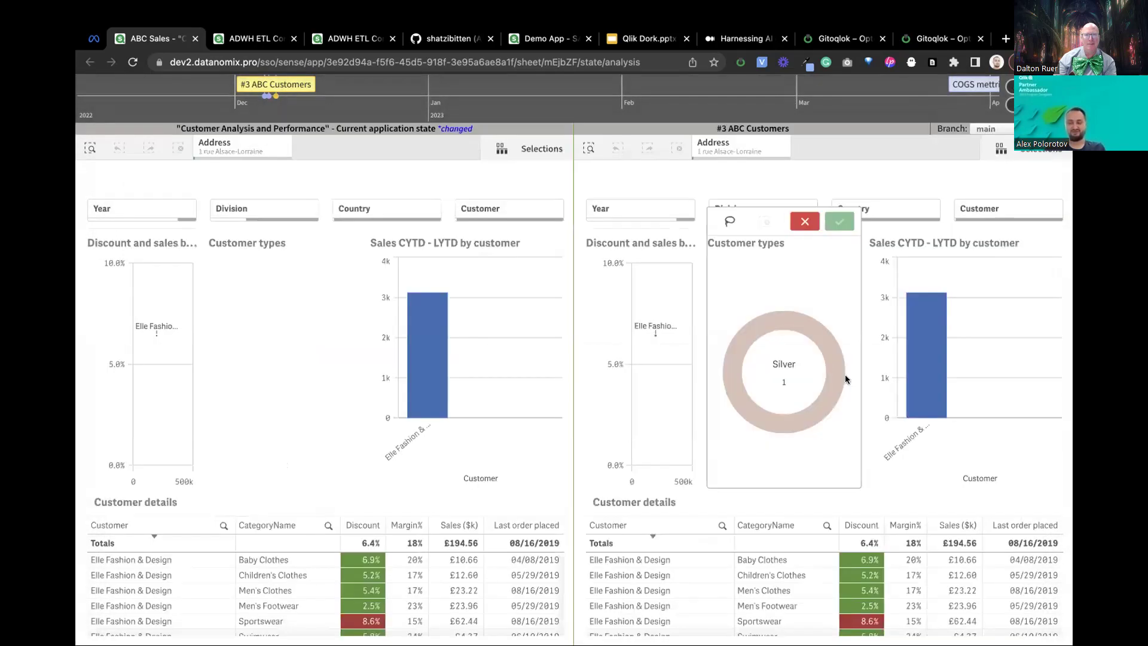